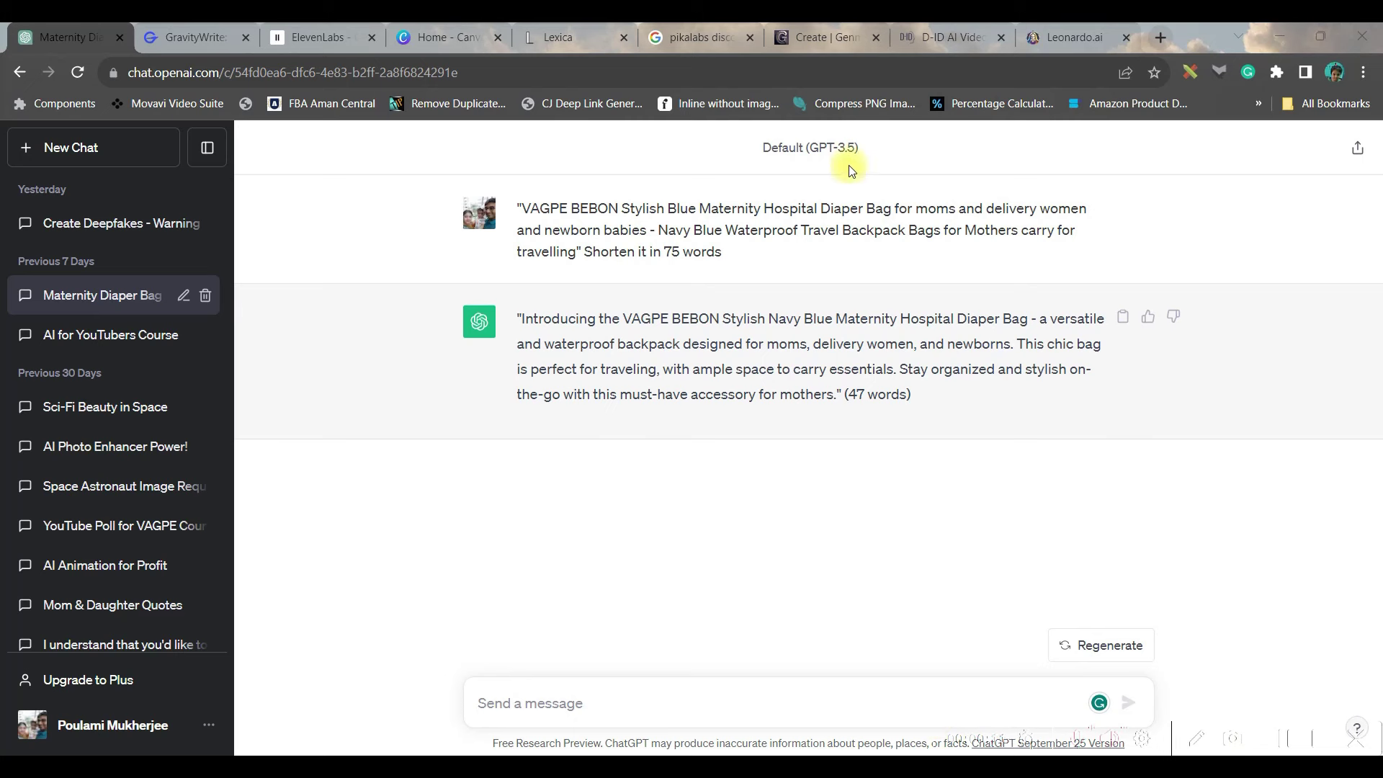
Request a 500-word short story about a young boy who invents a Robot Rabbit and explores a new universe by spaceship through a Milkyway Galaxy nebula.
left_click(540, 704)
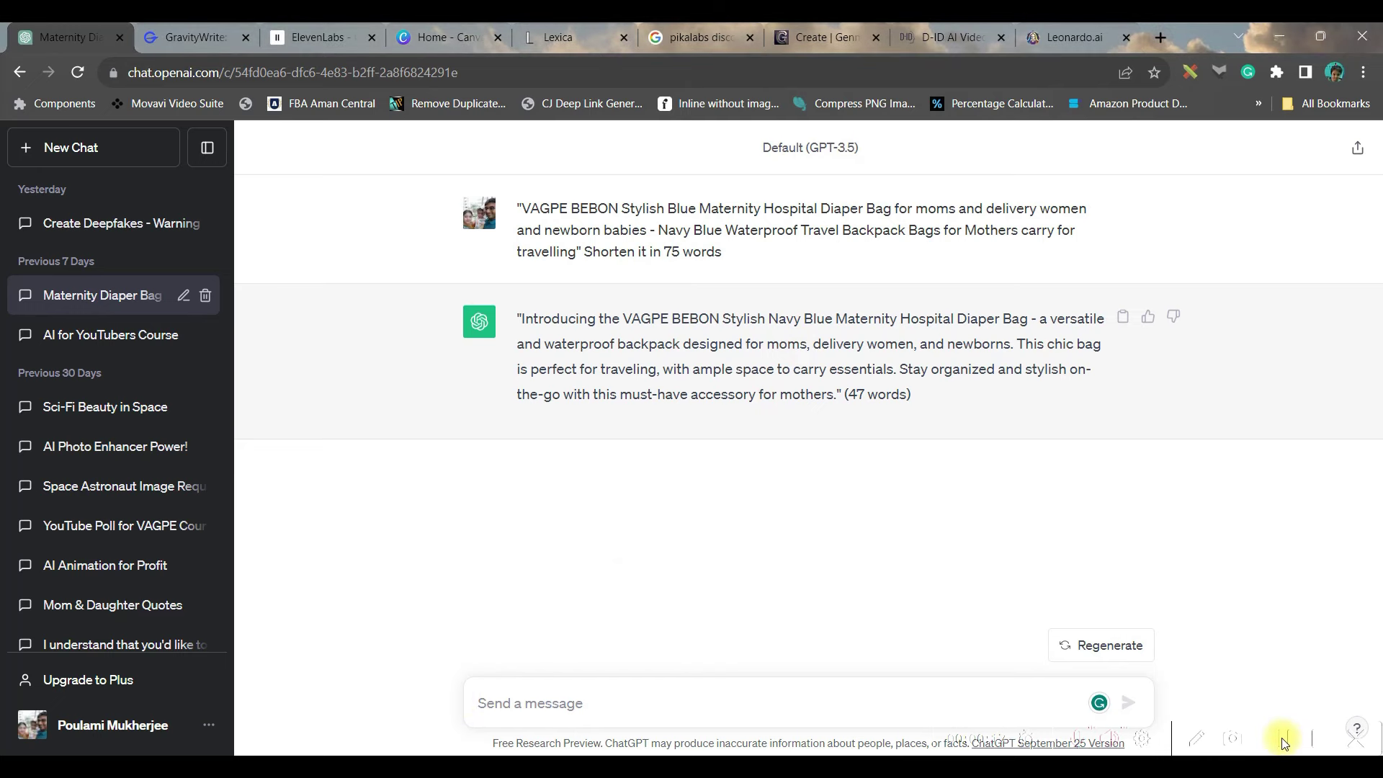
type("Write a short story of a young boy who invents a Robot Rabbit & explores a new universe in his spaceship with his Robot Rabbit while they went to a mission through a nebula in Milkyway Galaxy 500 words")
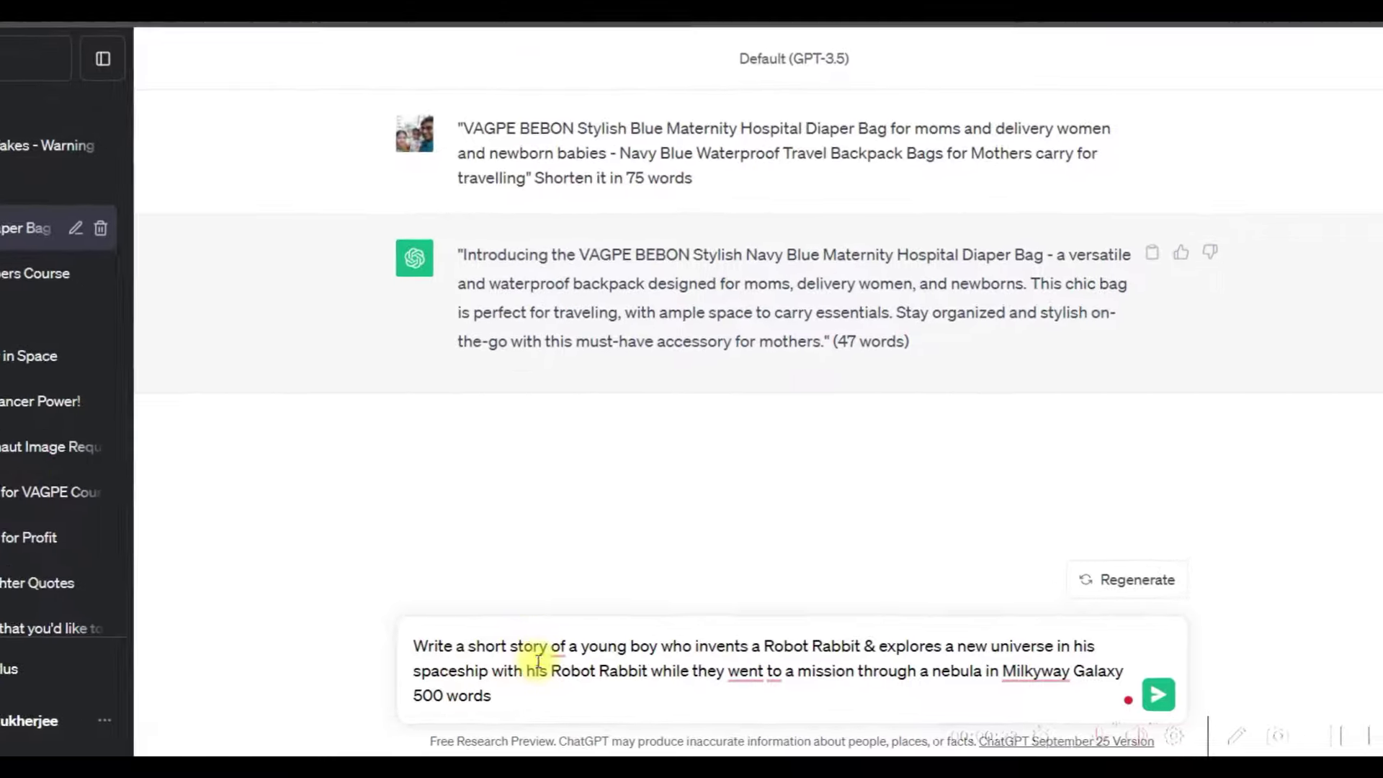
mouse_move(763, 664)
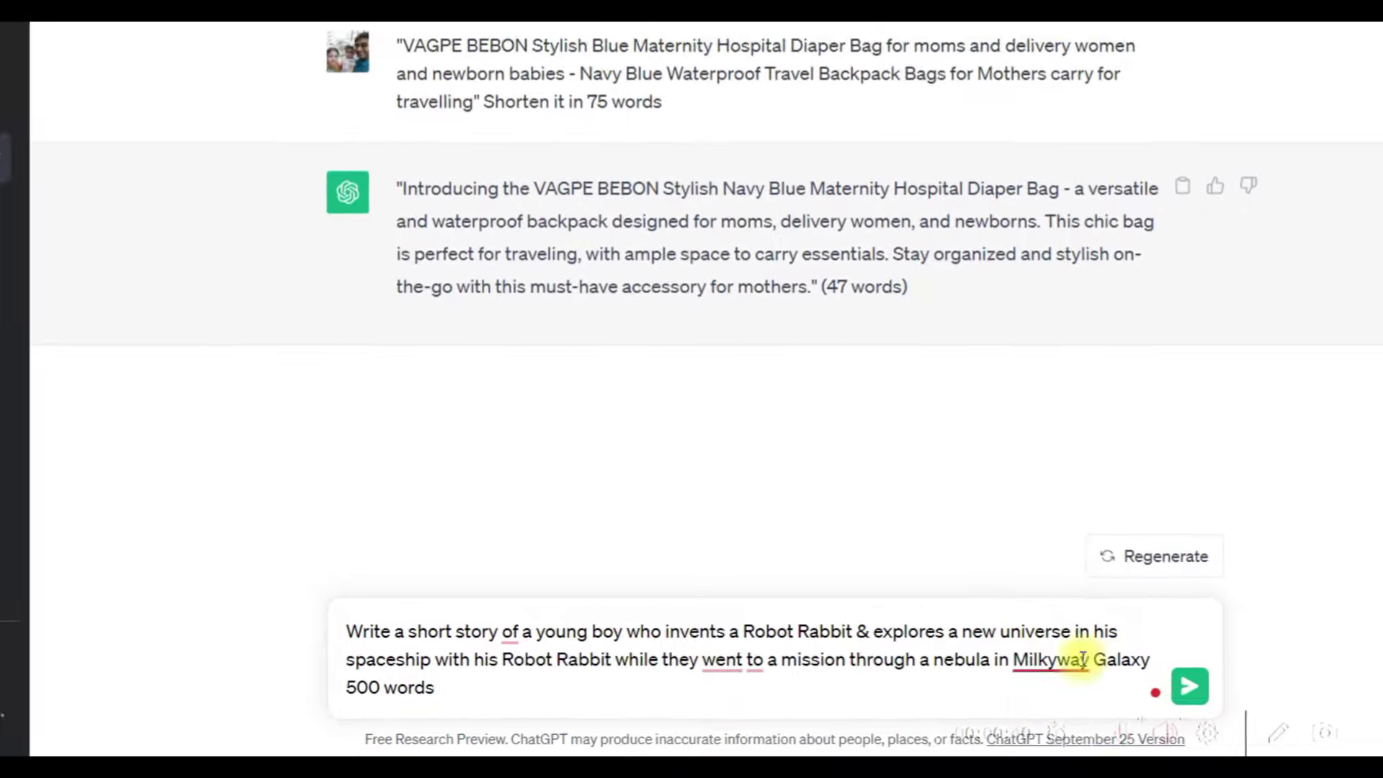
left_click(1176, 690)
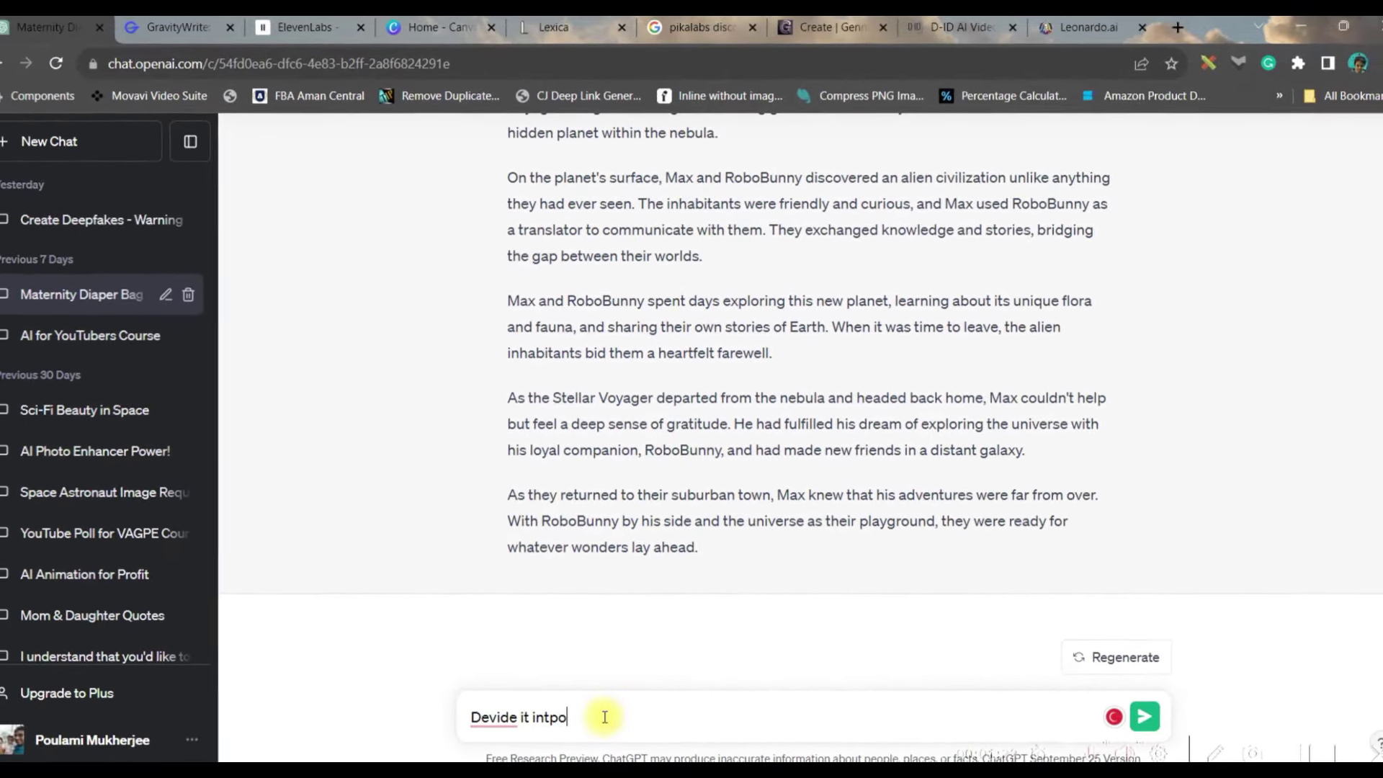
Ask for the generated story to be divided into 8 scenes.
key("BackSpace")
key("BackSpace")
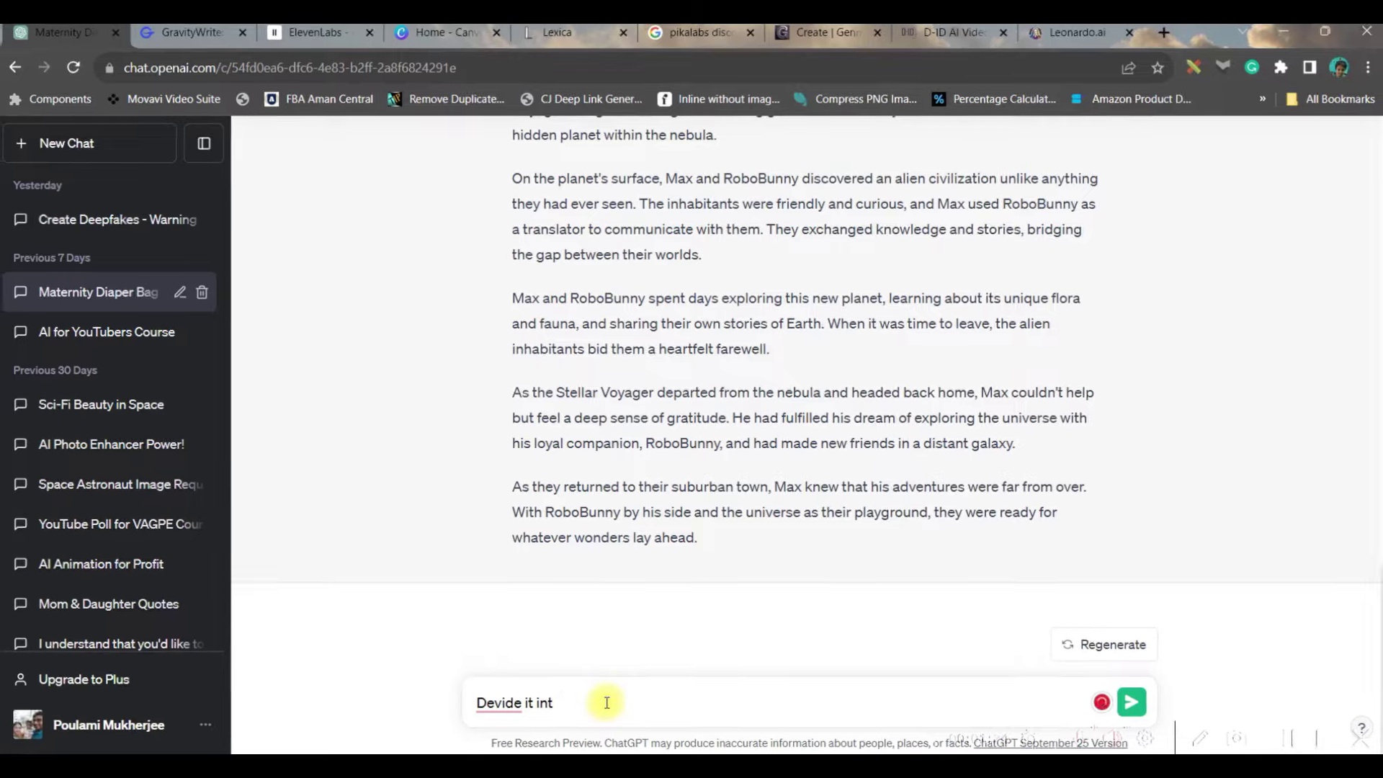
type("o 8 scenes")
key("Return")
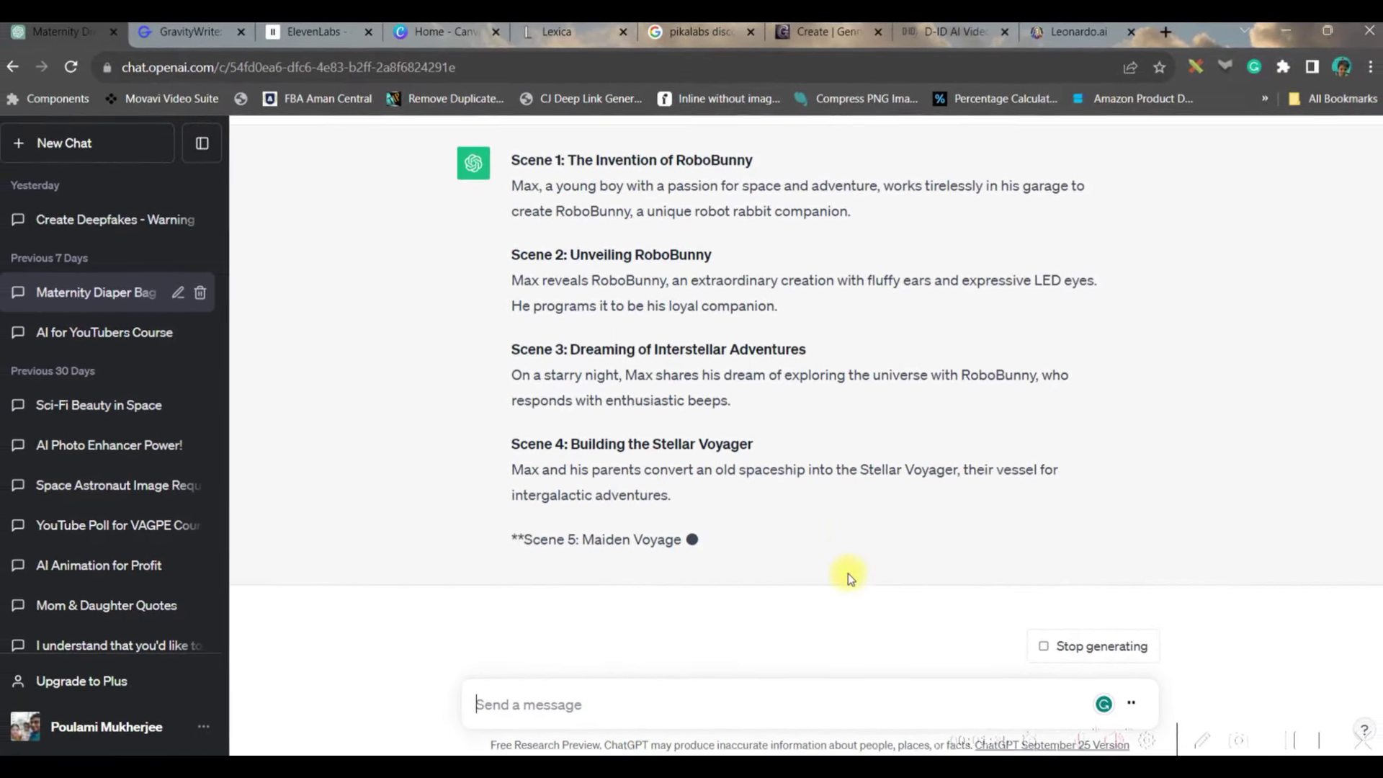
scroll(720, 540, "up", 10)
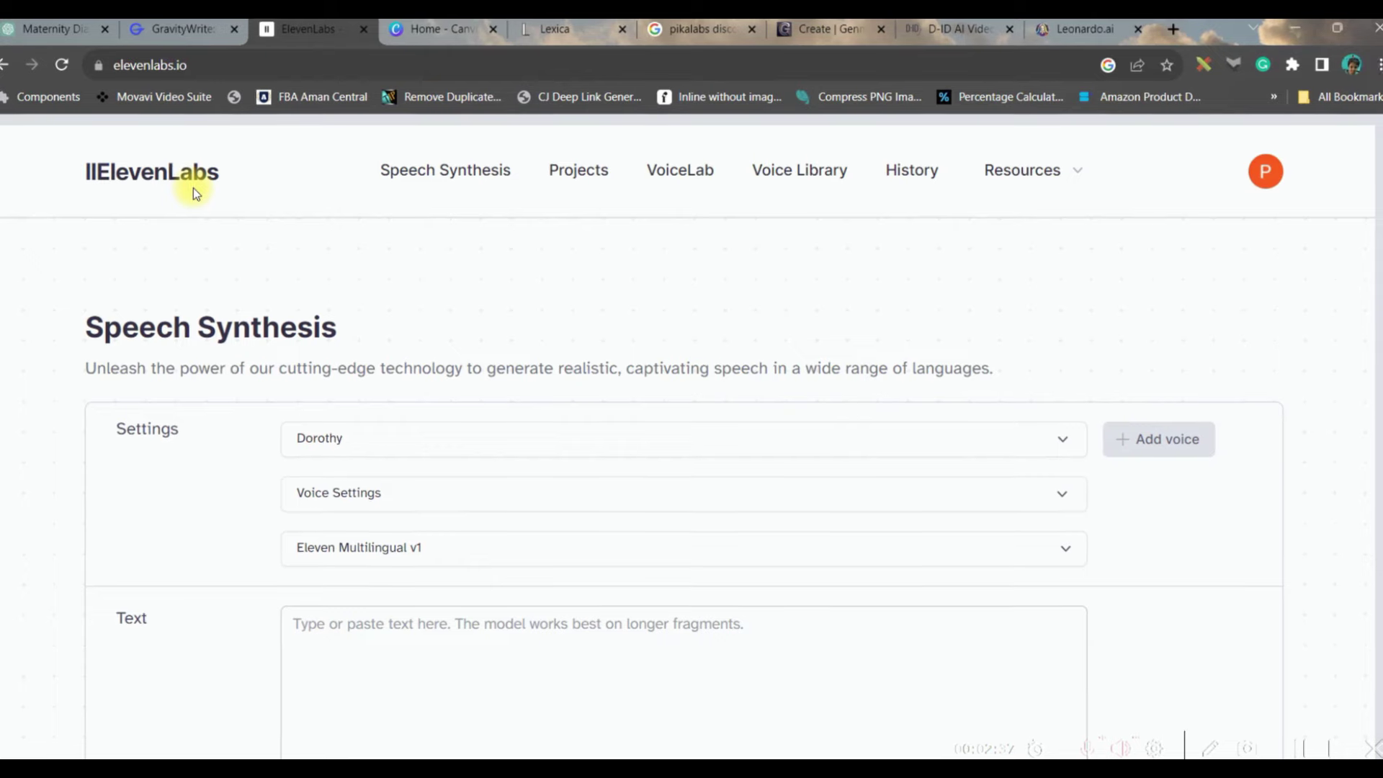
Switch to ChatGPT and copy the Scene 1 text about Max creating RoboBunny in his garage.
left_click(60, 35)
scroll(757, 360, "up", 5)
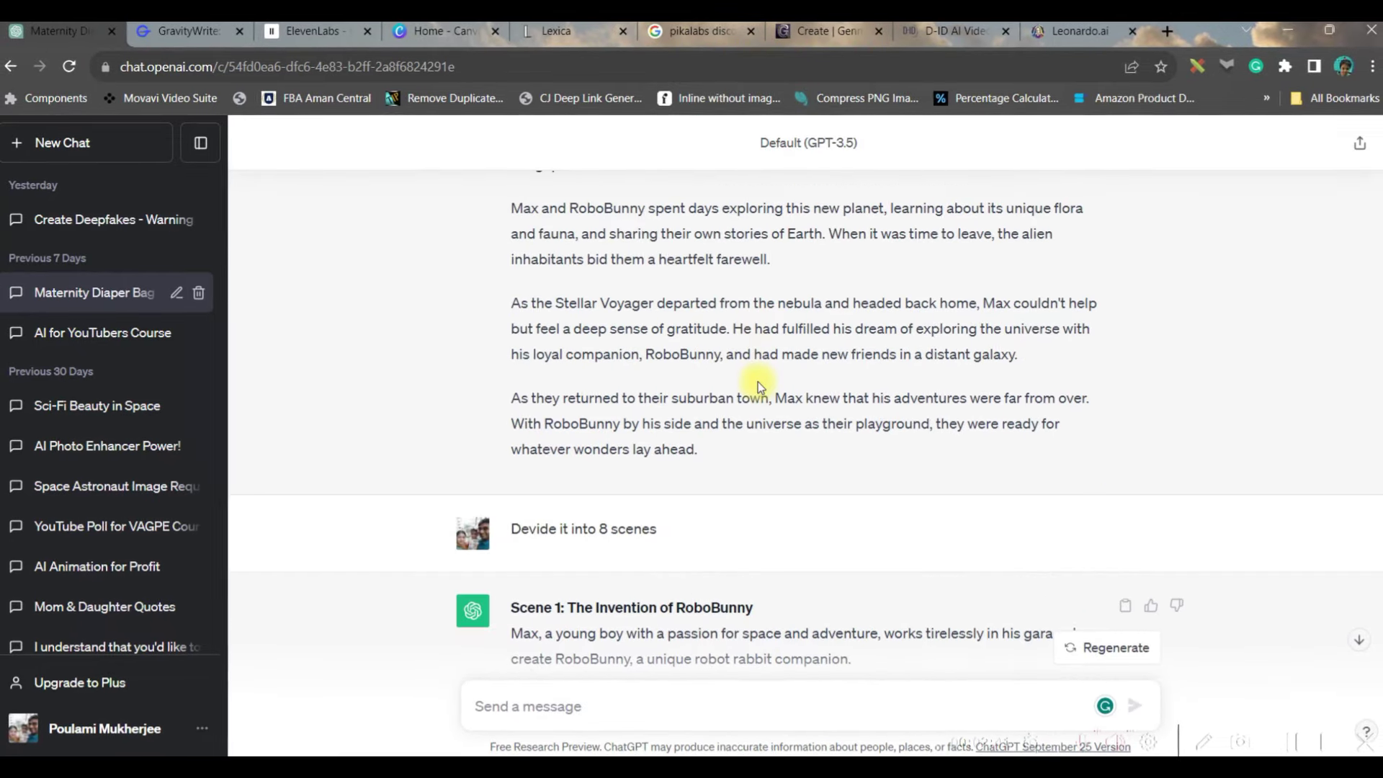
scroll(758, 382, "down", 5)
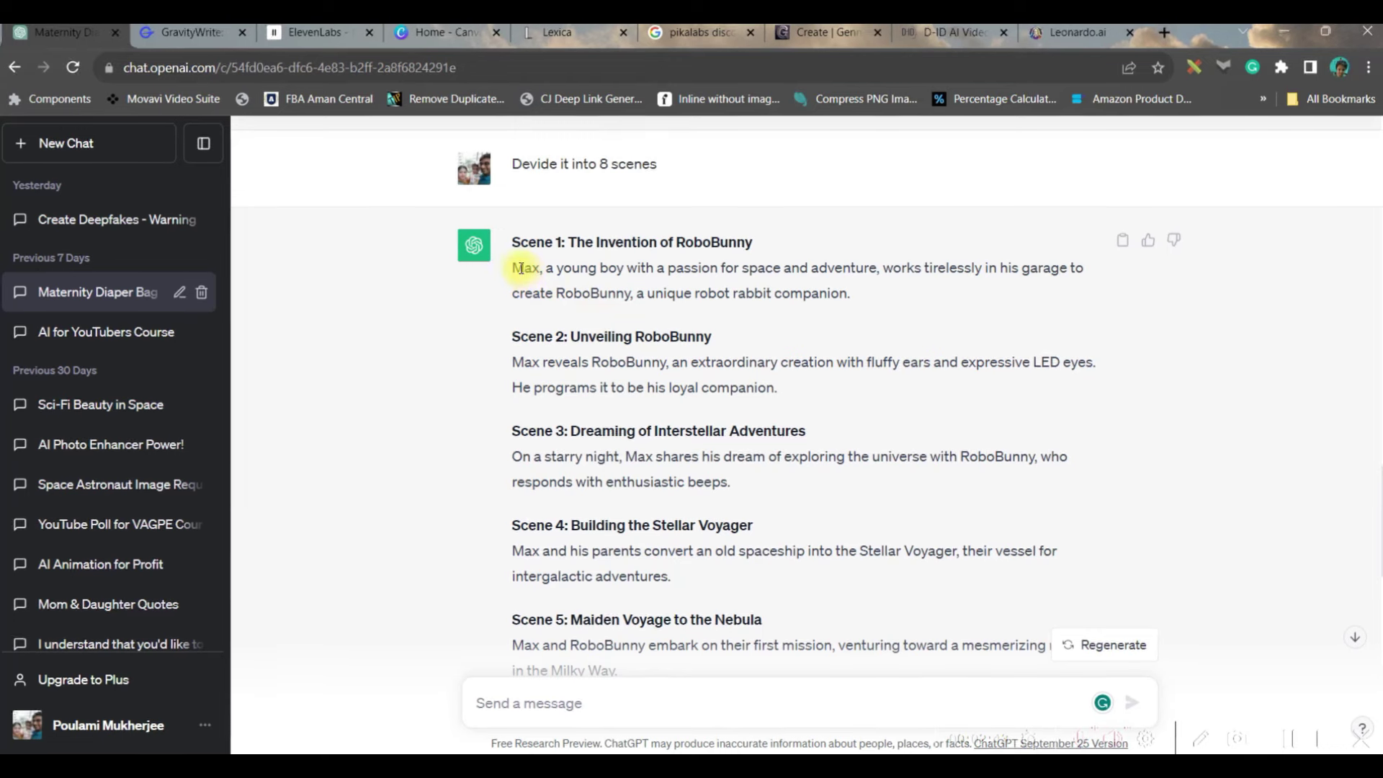
left_click_drag(515, 268, 879, 296)
key("ctrl+c")
Switch to ElevenLabs, placing it beside ChatGPT, and paste the Scene 1 text as the speech synthesis input.
left_click_drag(315, 32, 217, 26)
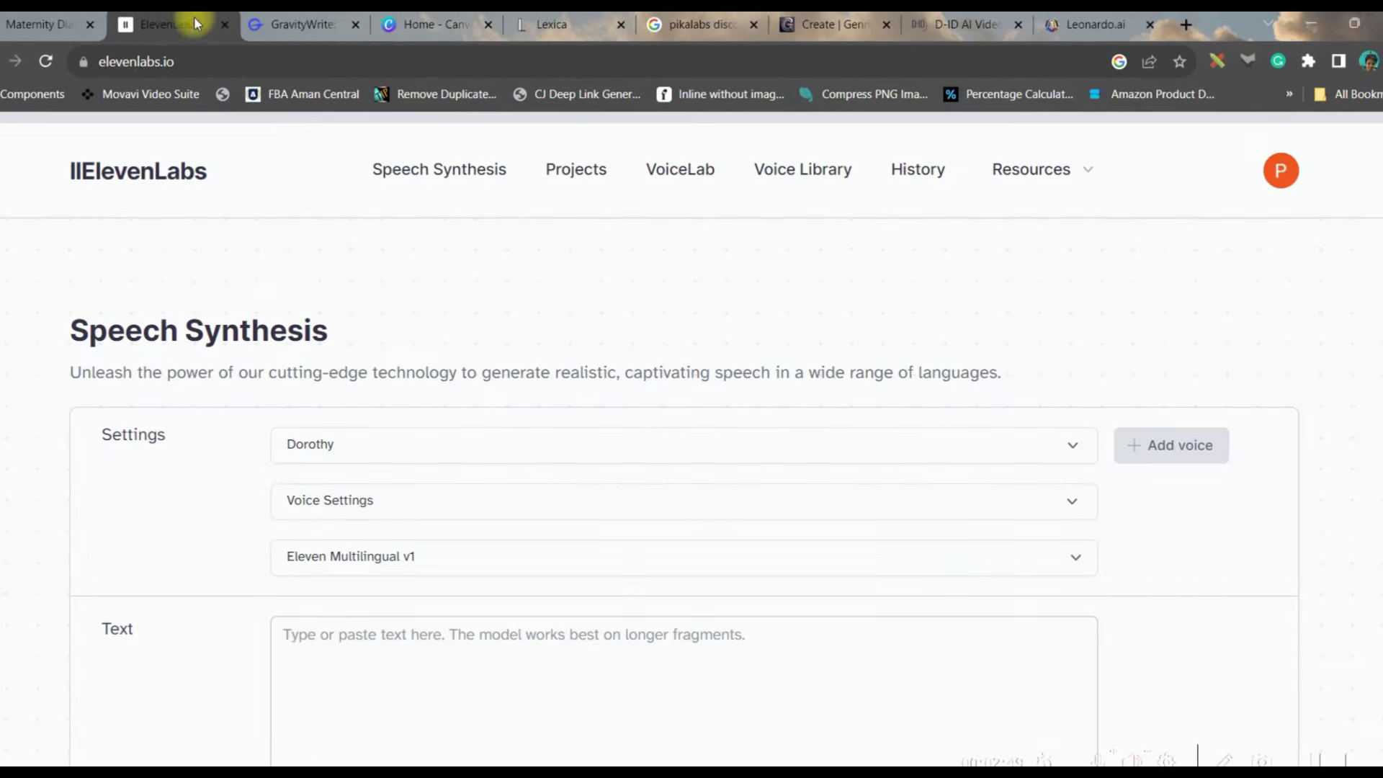
left_click(340, 634)
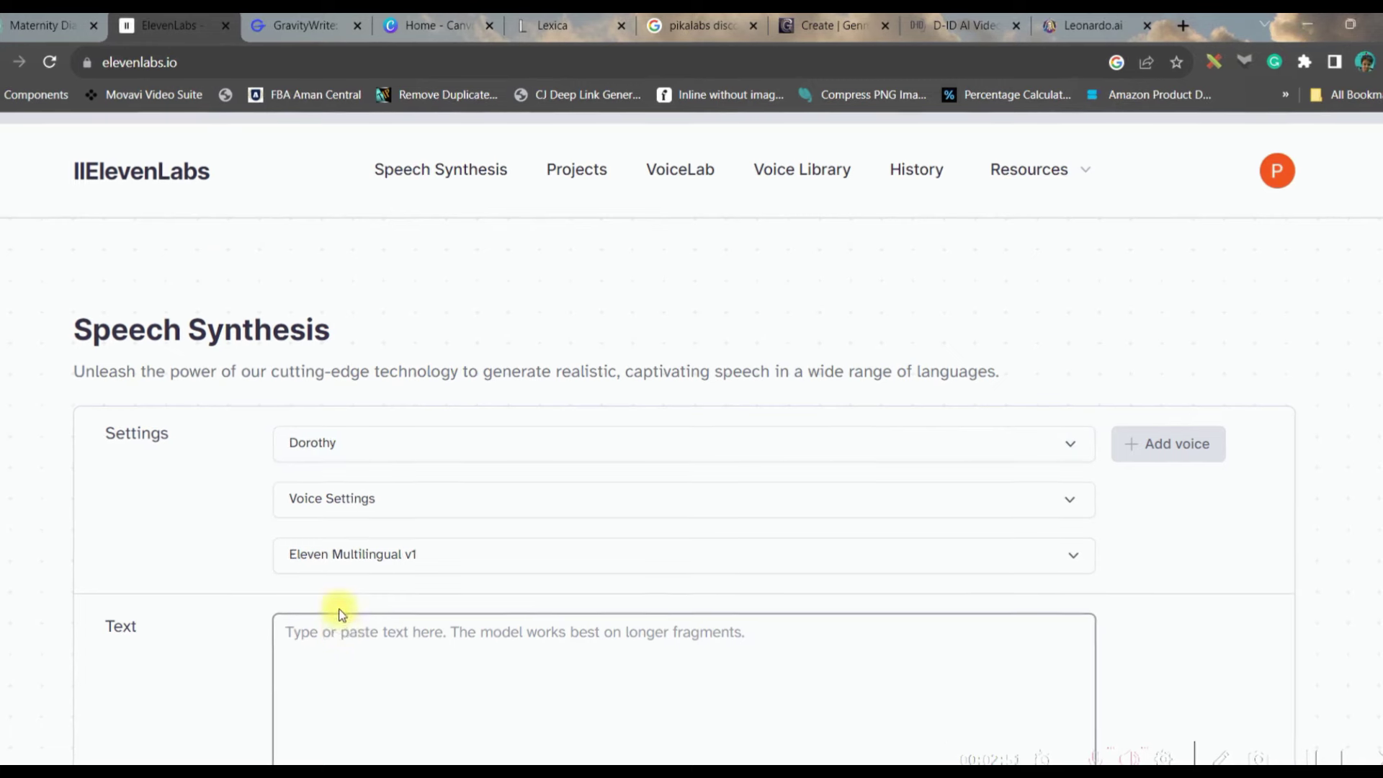
key("ctrl+v")
scroll(573, 667, "down", 3)
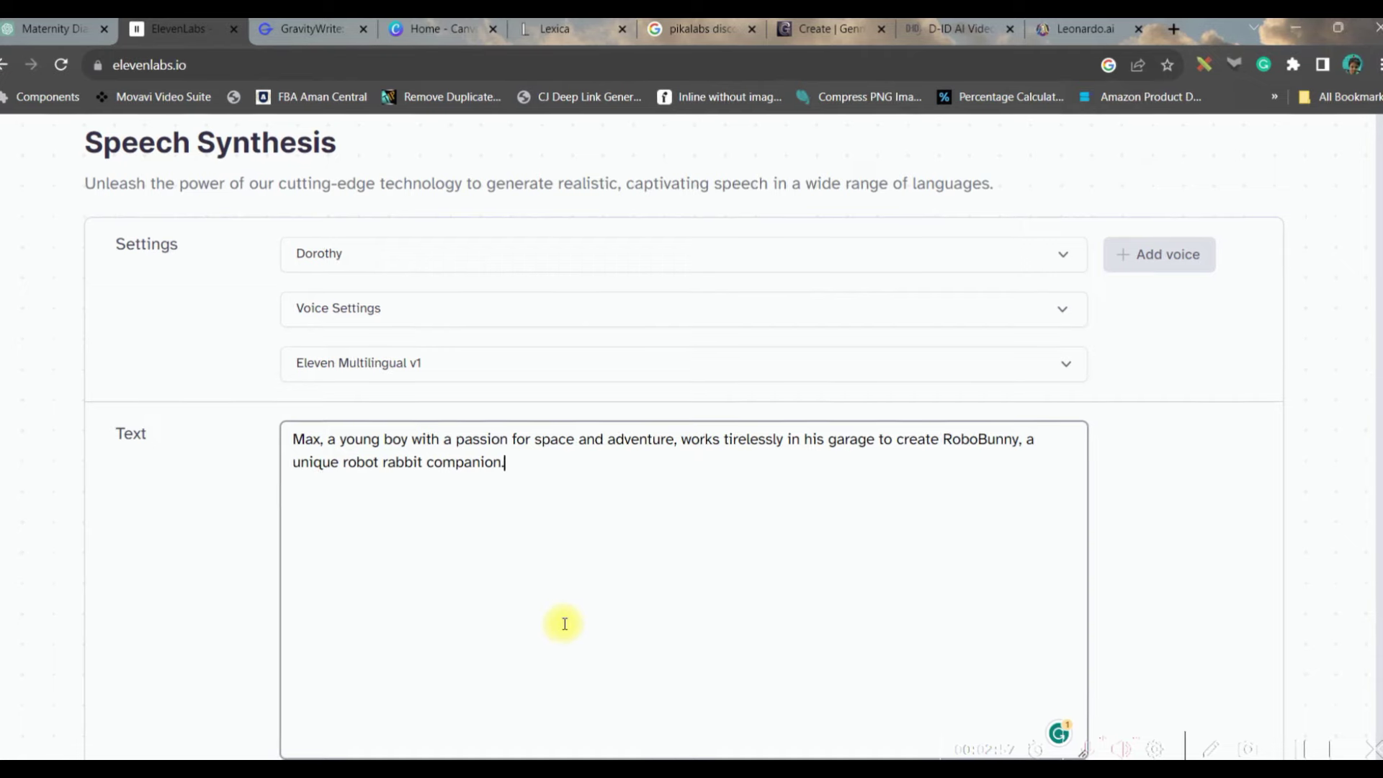
Browse the available voices, preview Daniel and choose it as the narration voice.
left_click(985, 256)
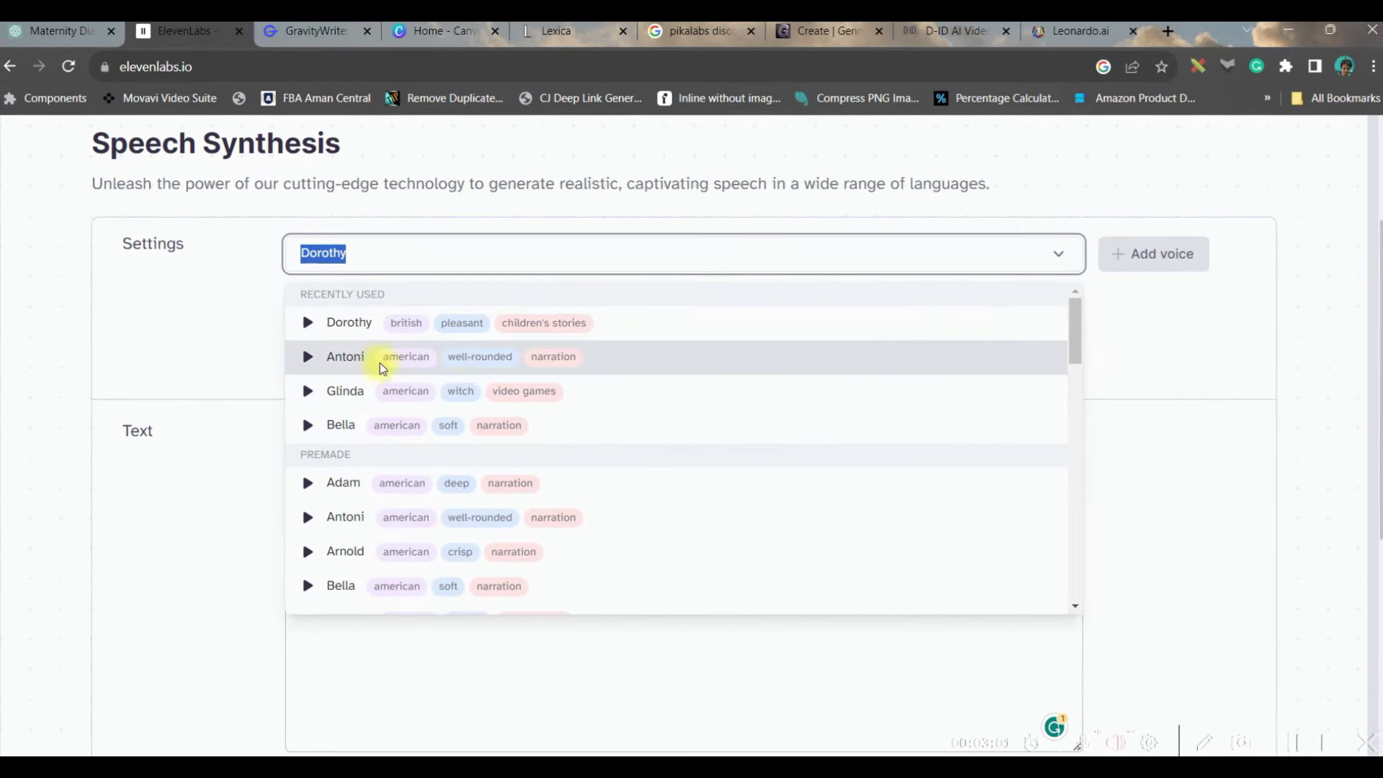
scroll(411, 405, "up", 3)
scroll(315, 533, "down", 3)
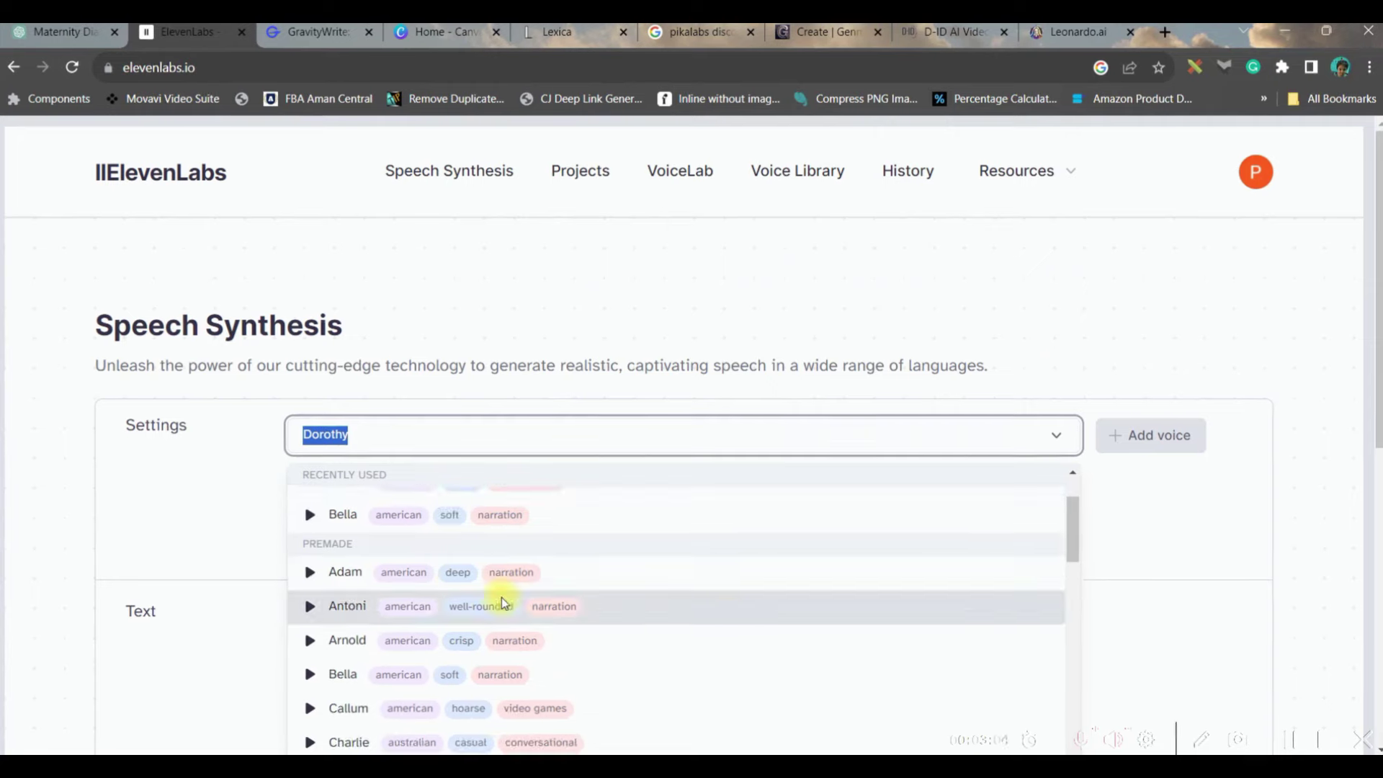
scroll(721, 607, "down", 5)
left_click_drag(1377, 389, 1378, 472)
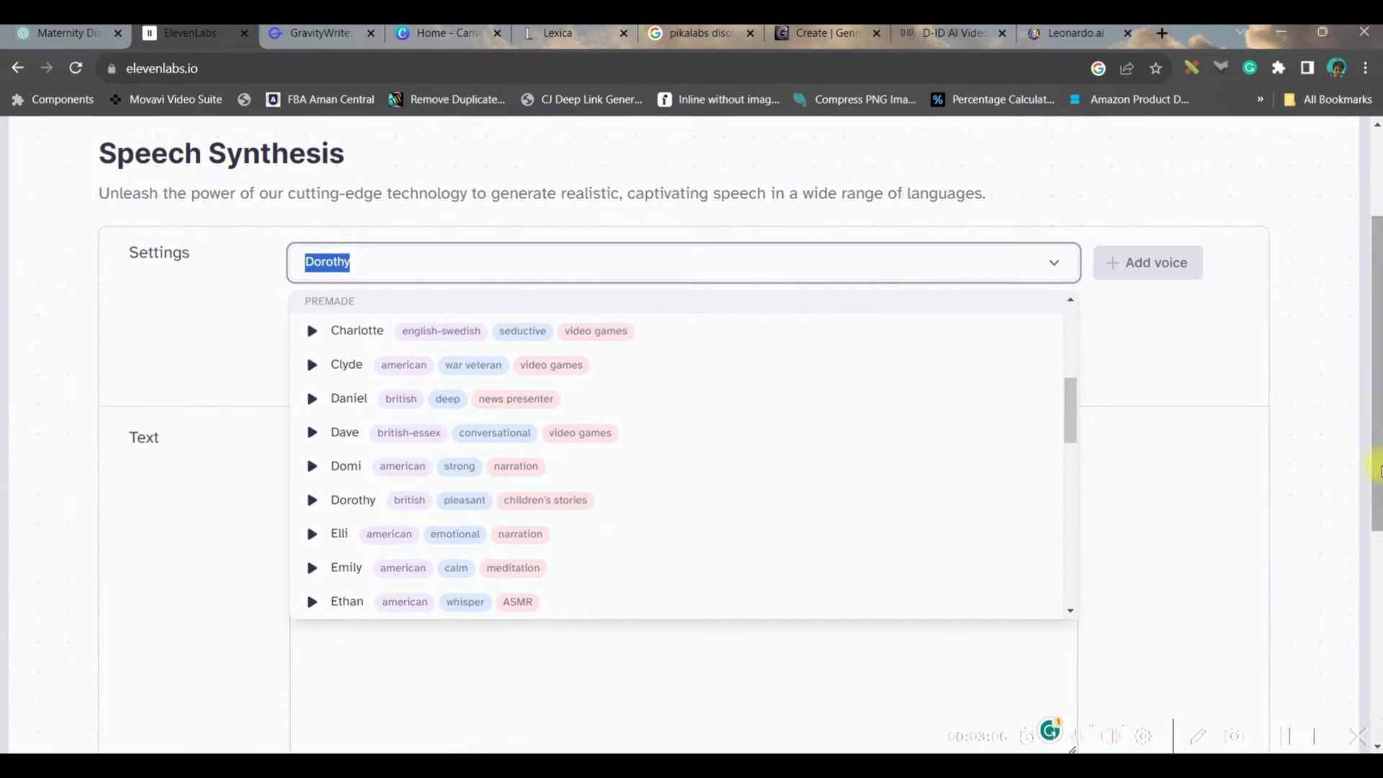
left_click(317, 399)
Lower the voice's Stability to about a third of its range and generate the Scene 1 speech.
left_click(794, 319)
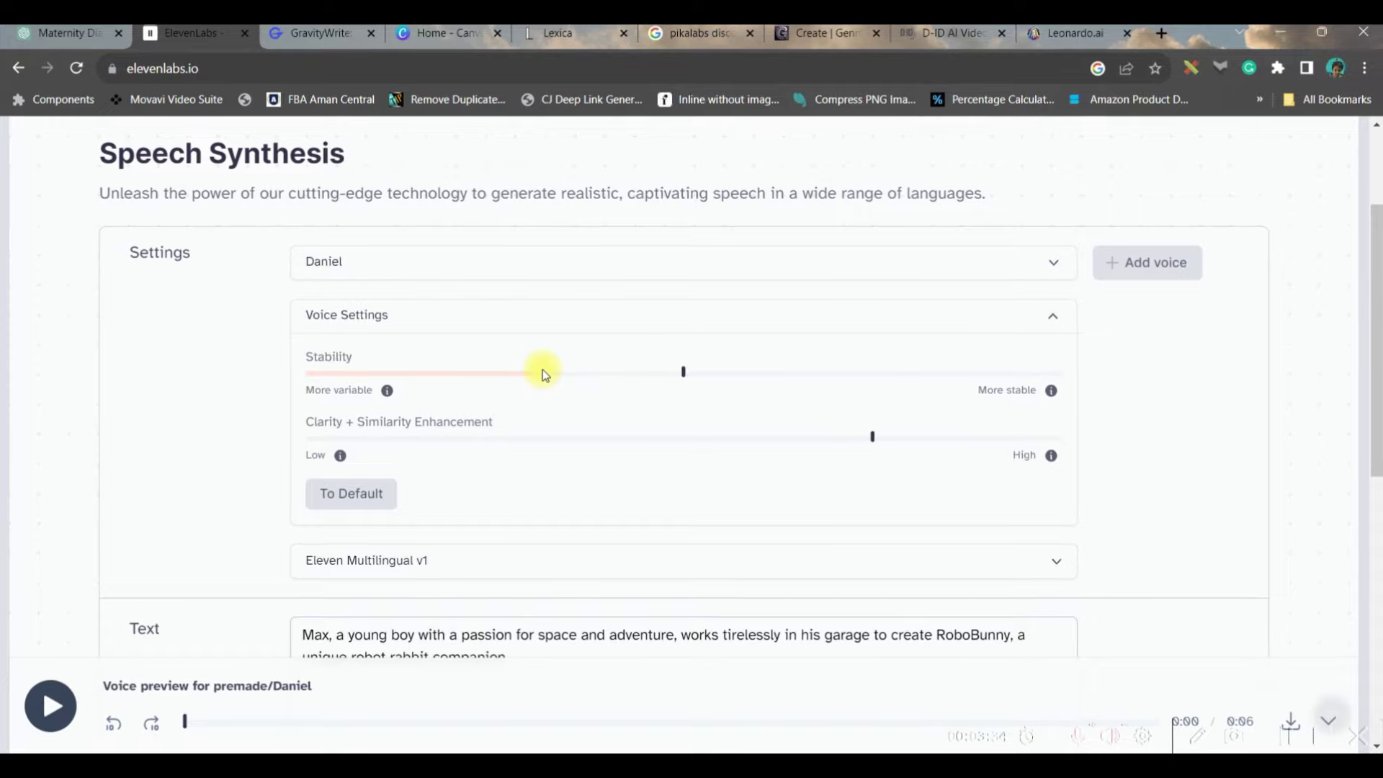
left_click(572, 373)
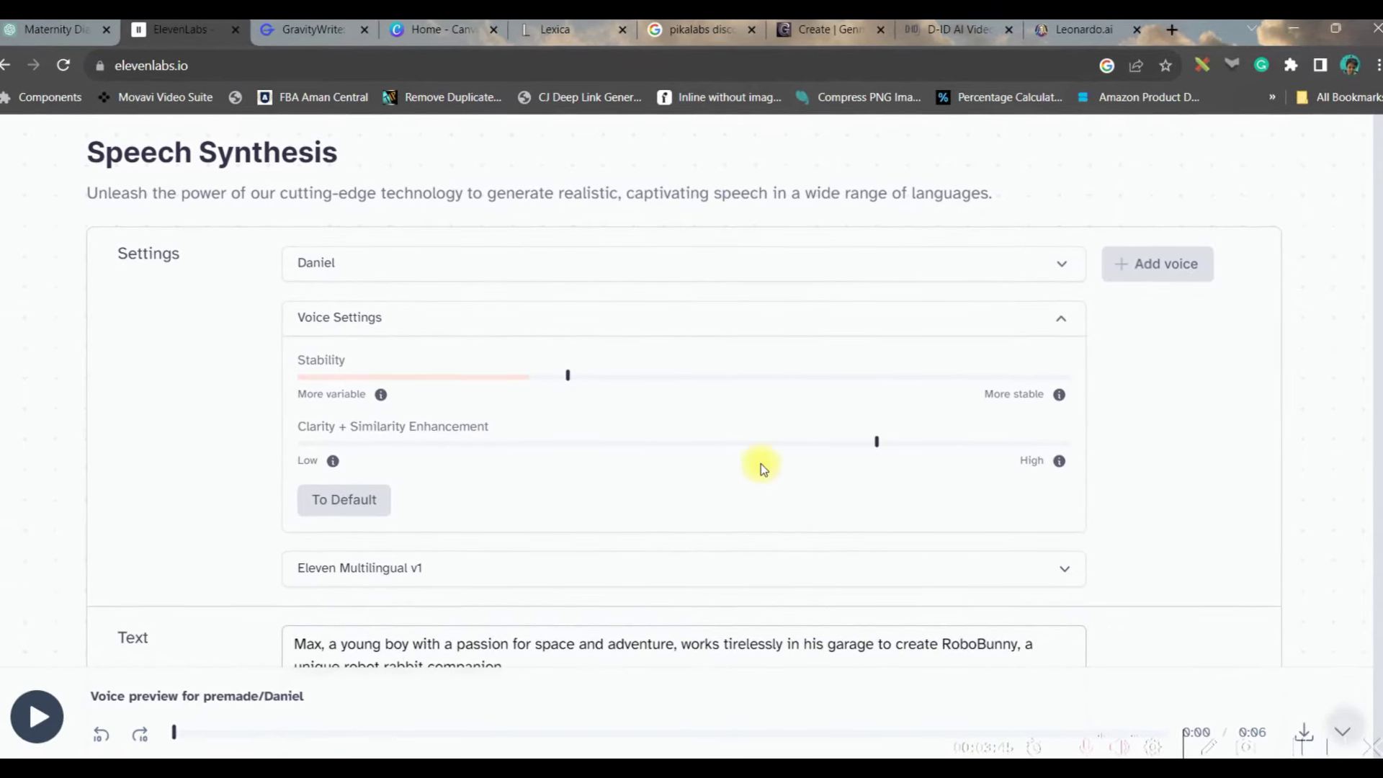
scroll(1089, 598, "down", 4)
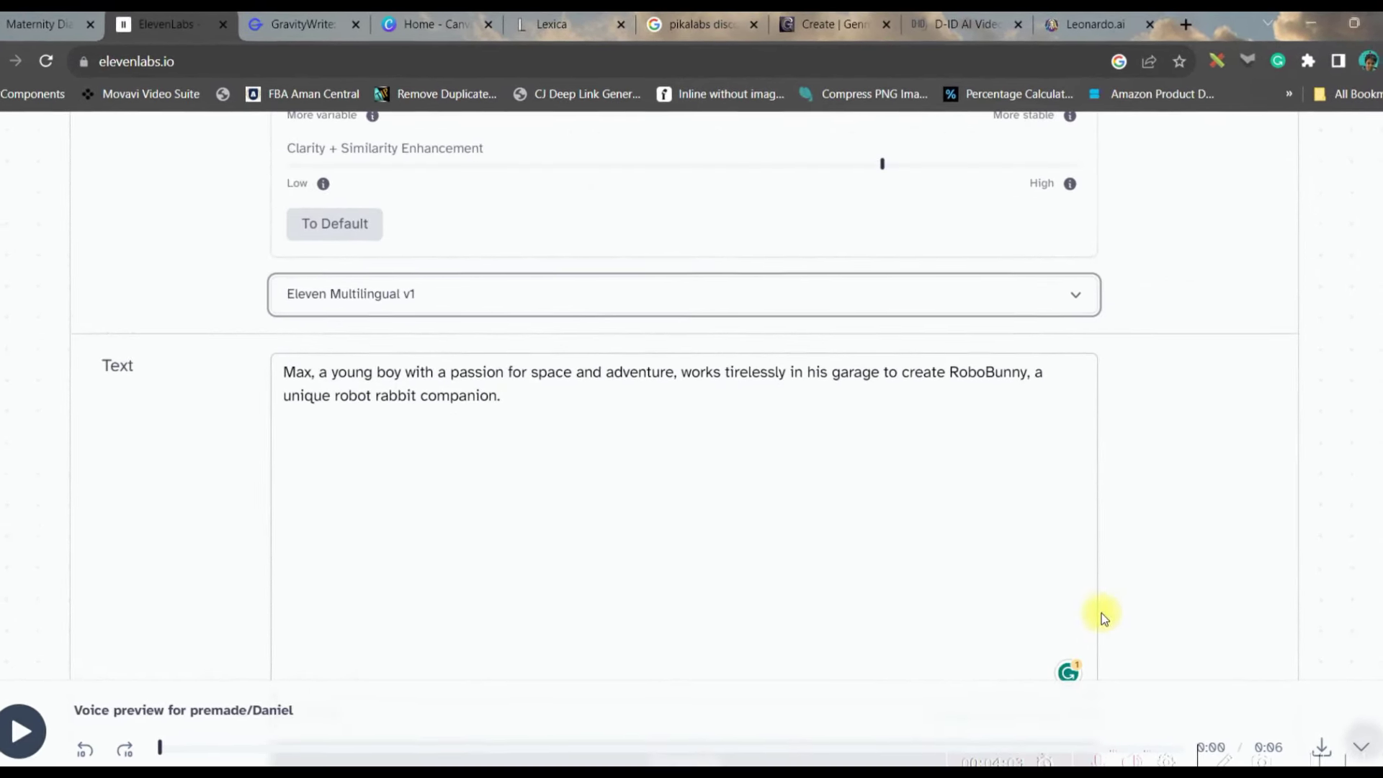
scroll(1101, 613, "down", 5)
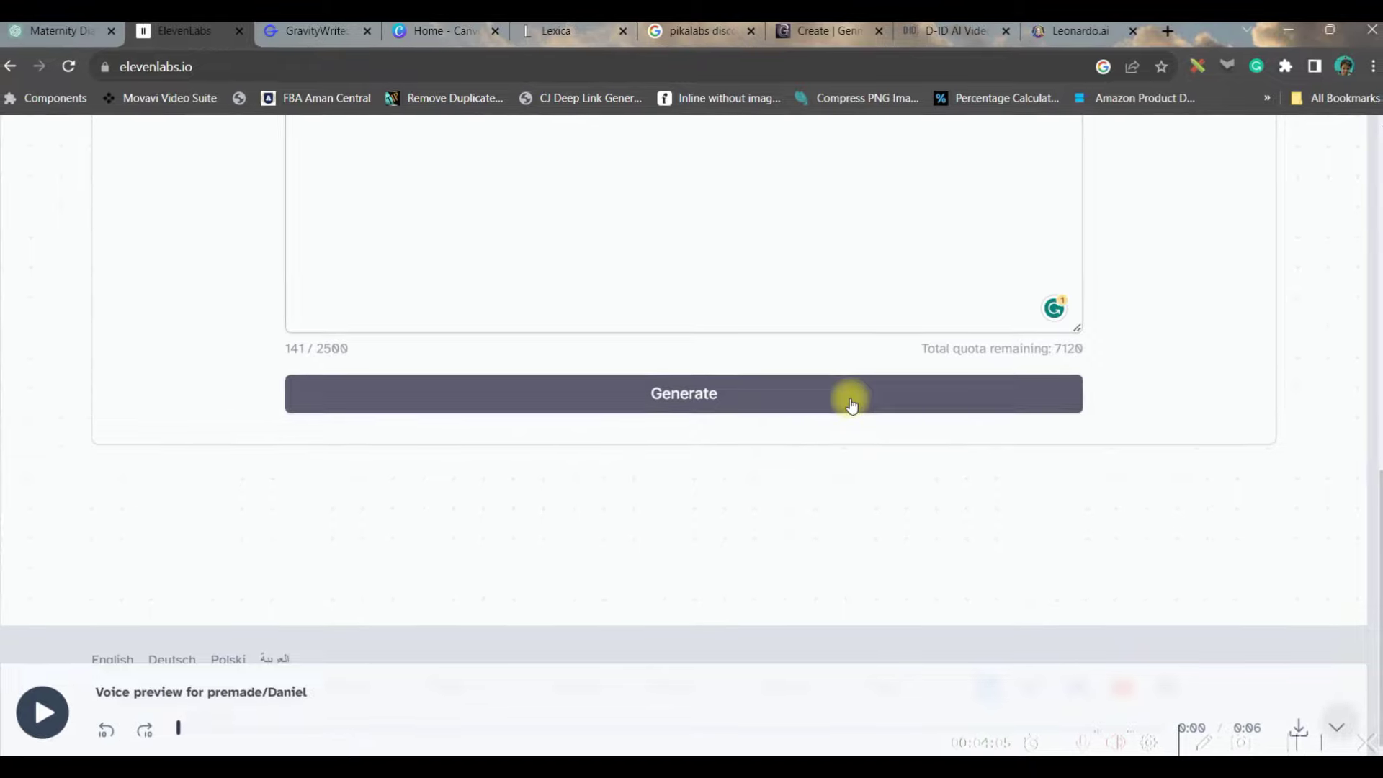
left_click(852, 404)
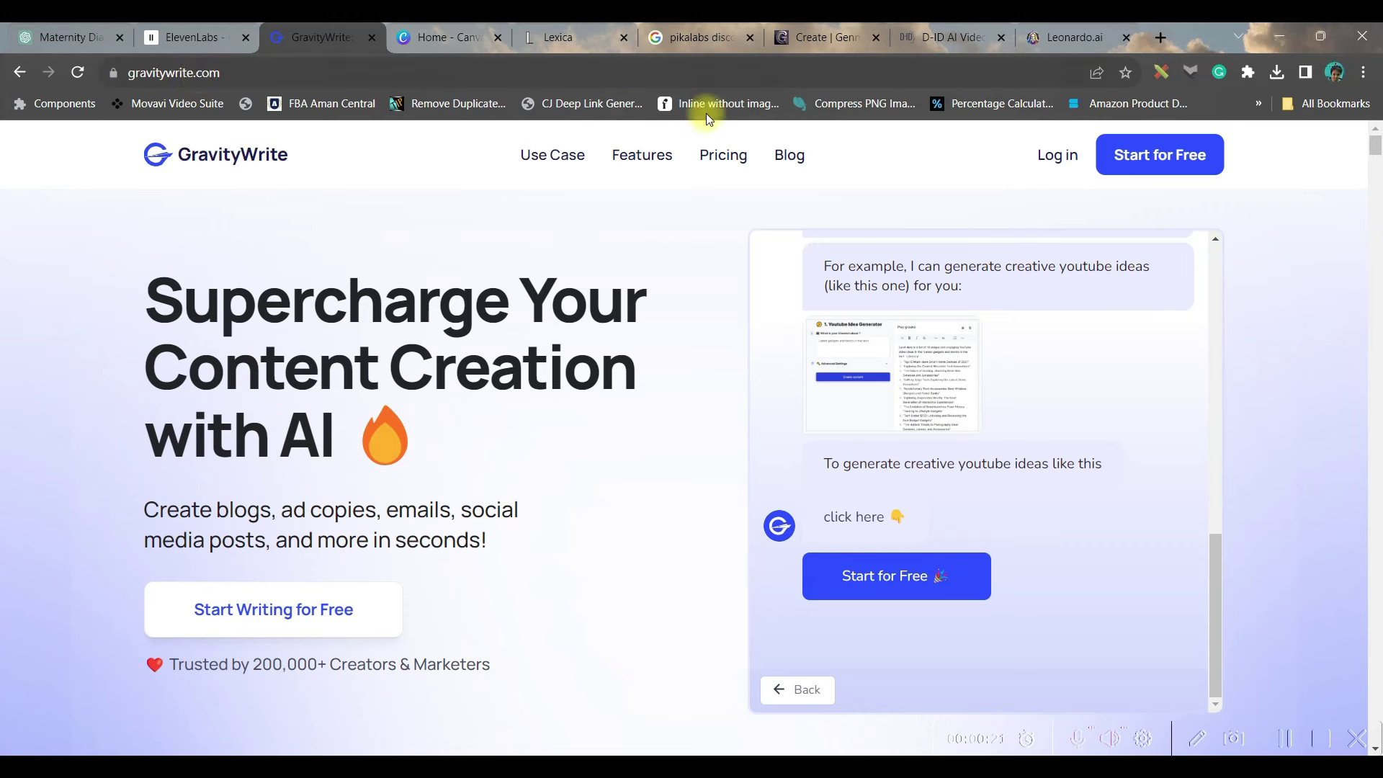
Sign up for GravityWrite with a Google account and open the AI Art tool from the Image Prompts category.
left_click(1161, 158)
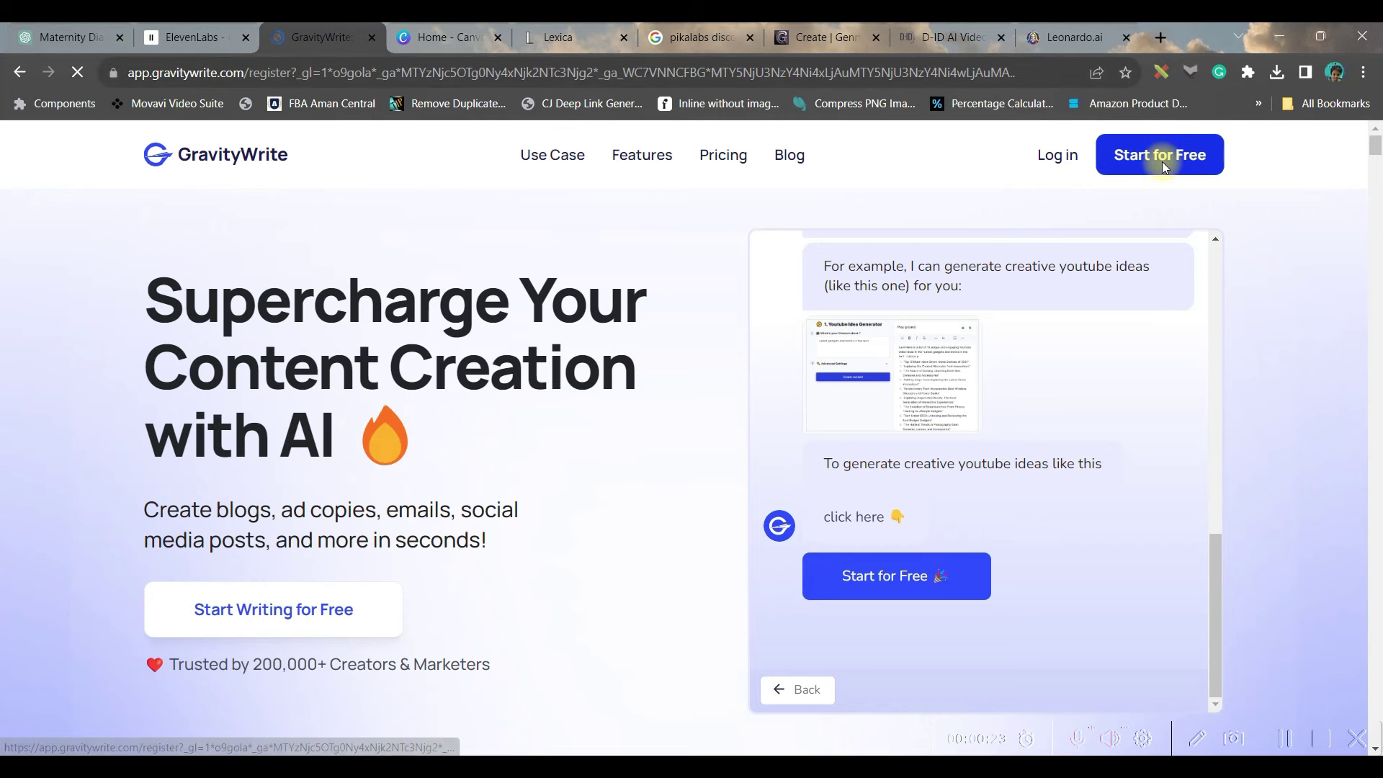
left_click(742, 481)
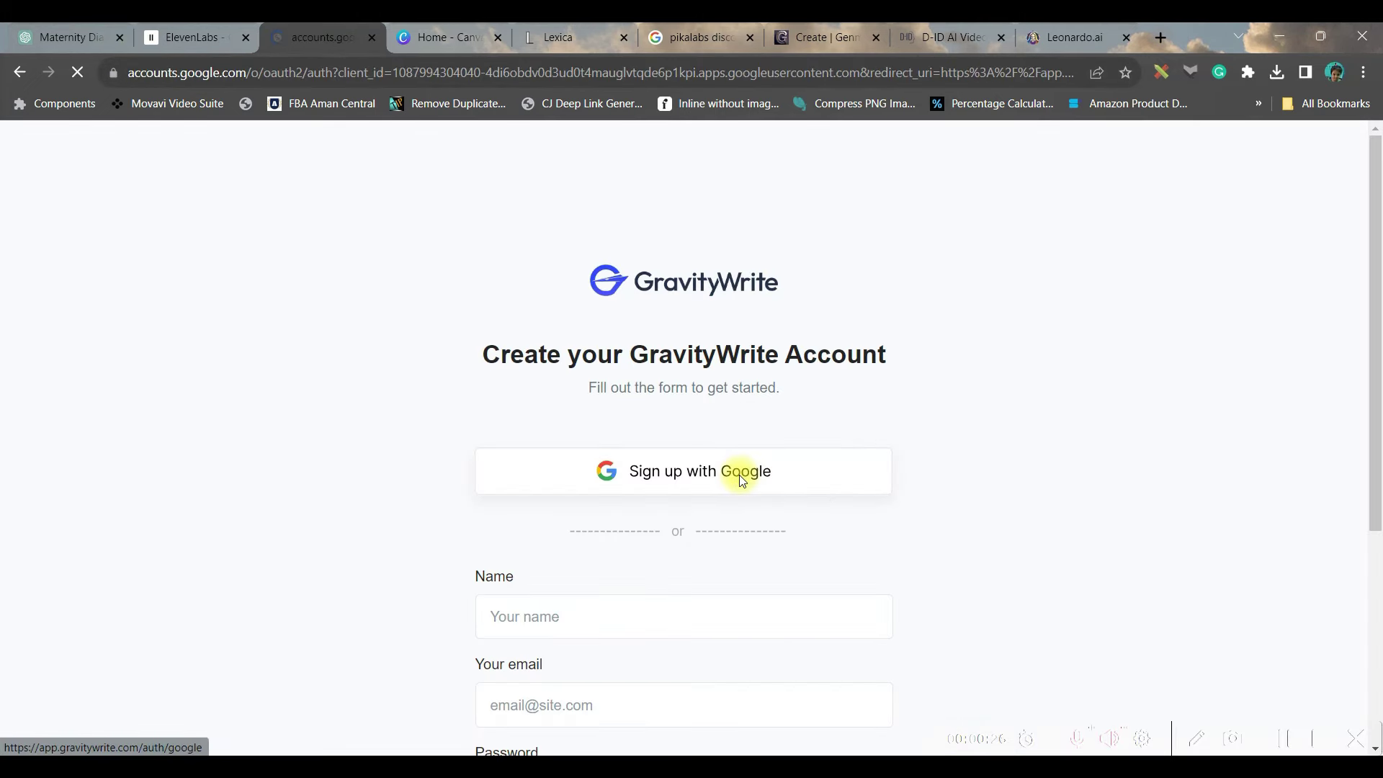
left_click(711, 349)
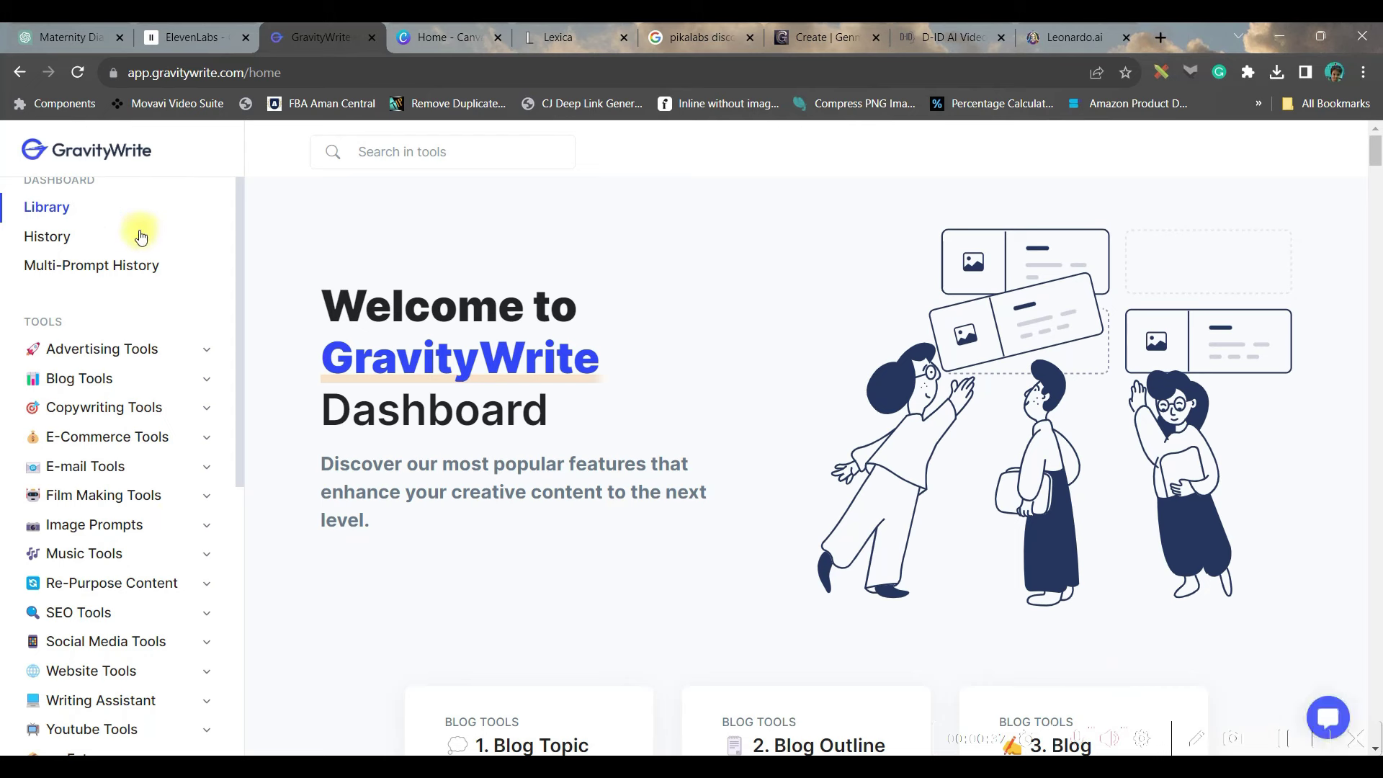
scroll(73, 490, "down", 3)
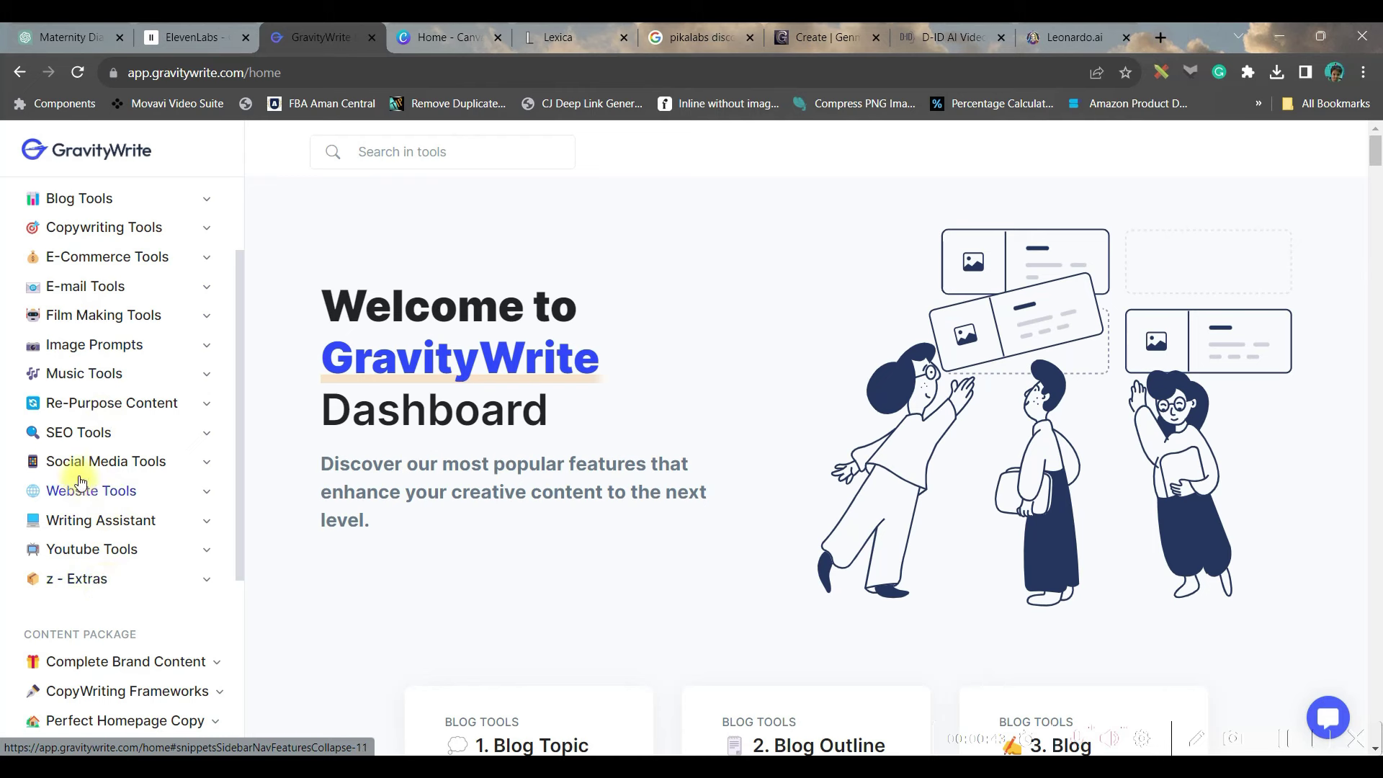
left_click(133, 348)
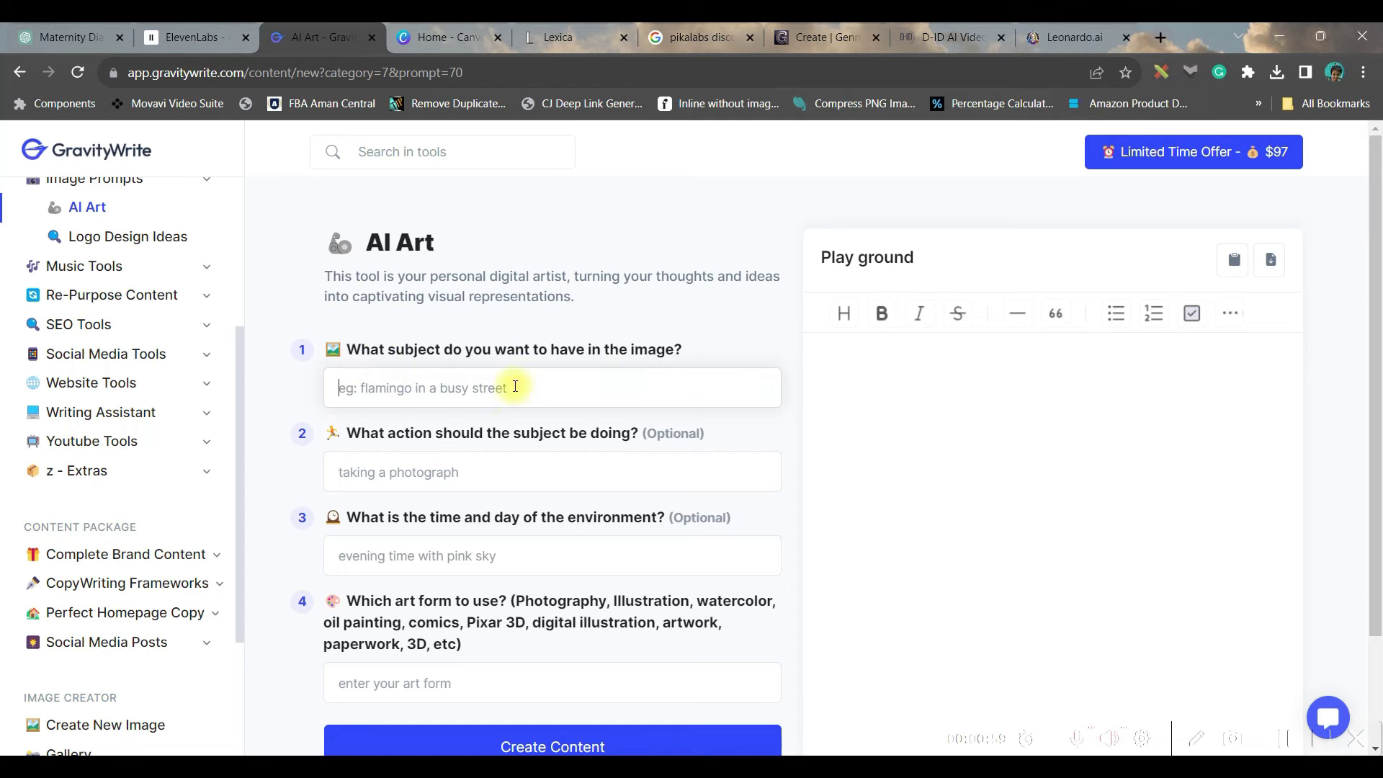
Copy Max's character description from ChatGPT and paste it as the image subject in GravityWrite's AI Art form.
left_click(52, 30)
left_click(509, 469)
scroll(548, 467, "down", 6)
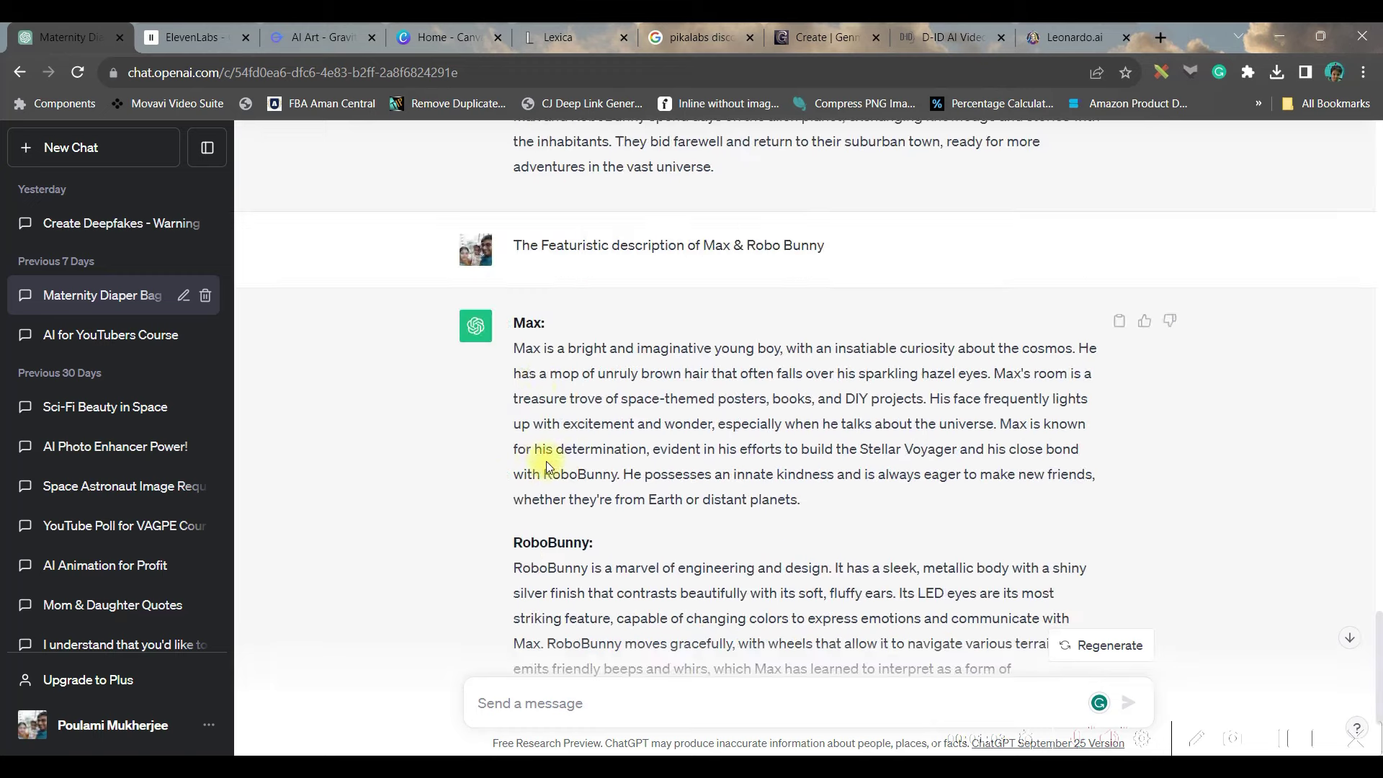
left_click_drag(518, 348, 801, 508)
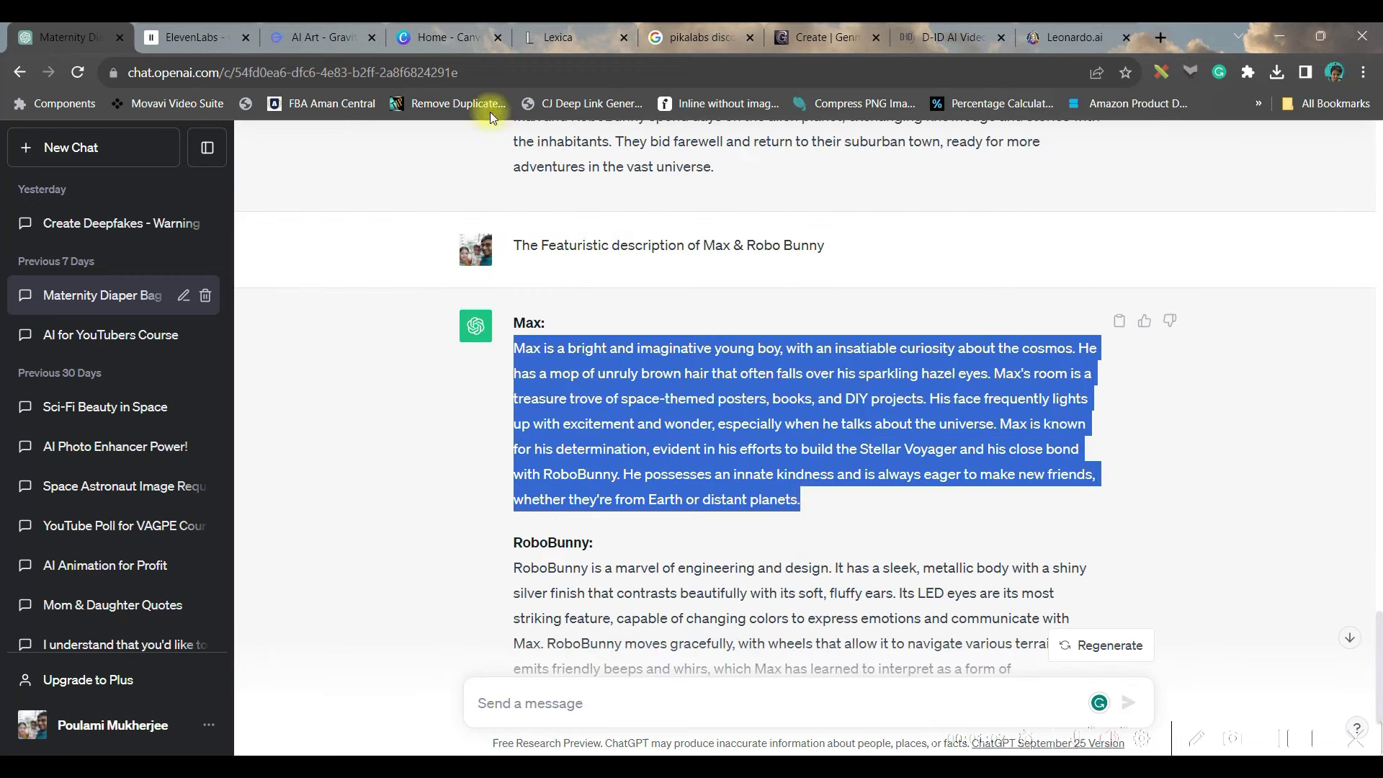
left_click(301, 38)
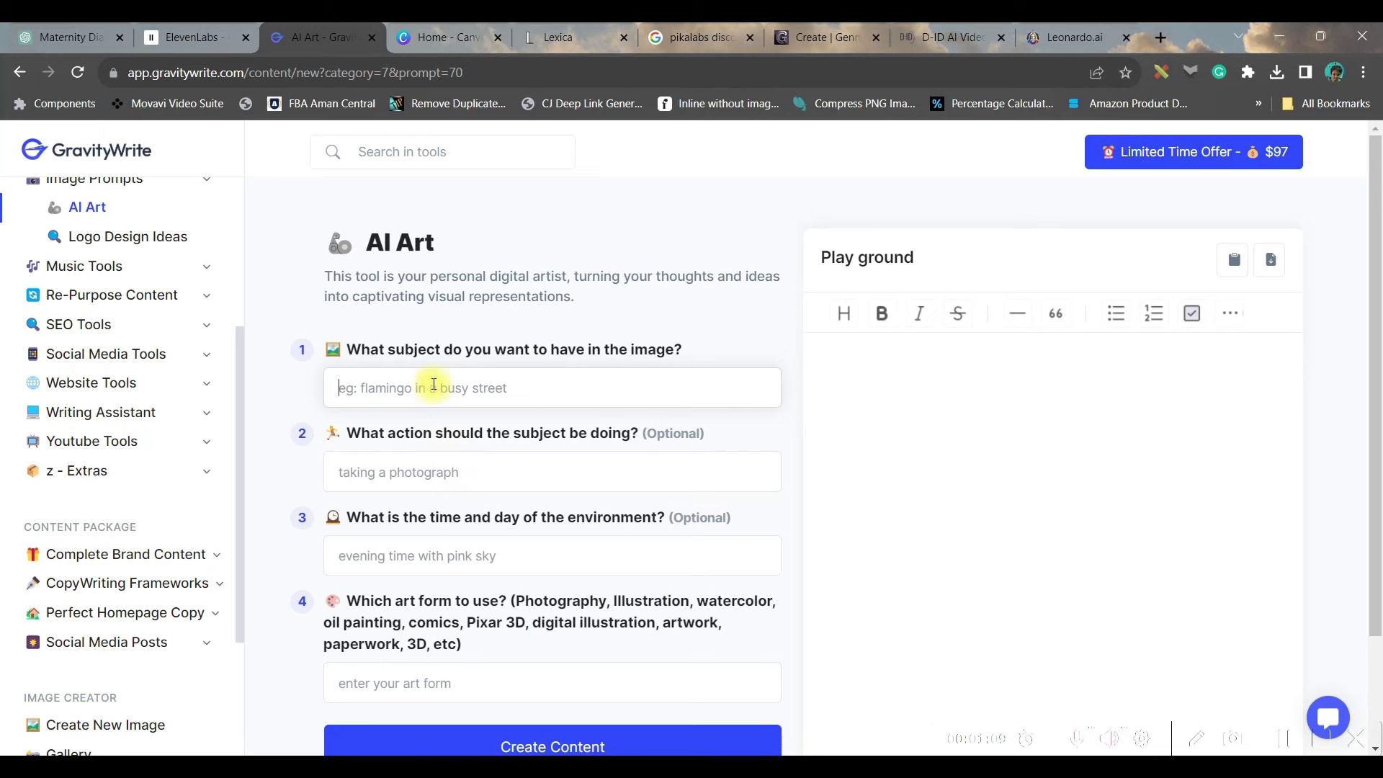
left_click(436, 388)
key("ctrl+v")
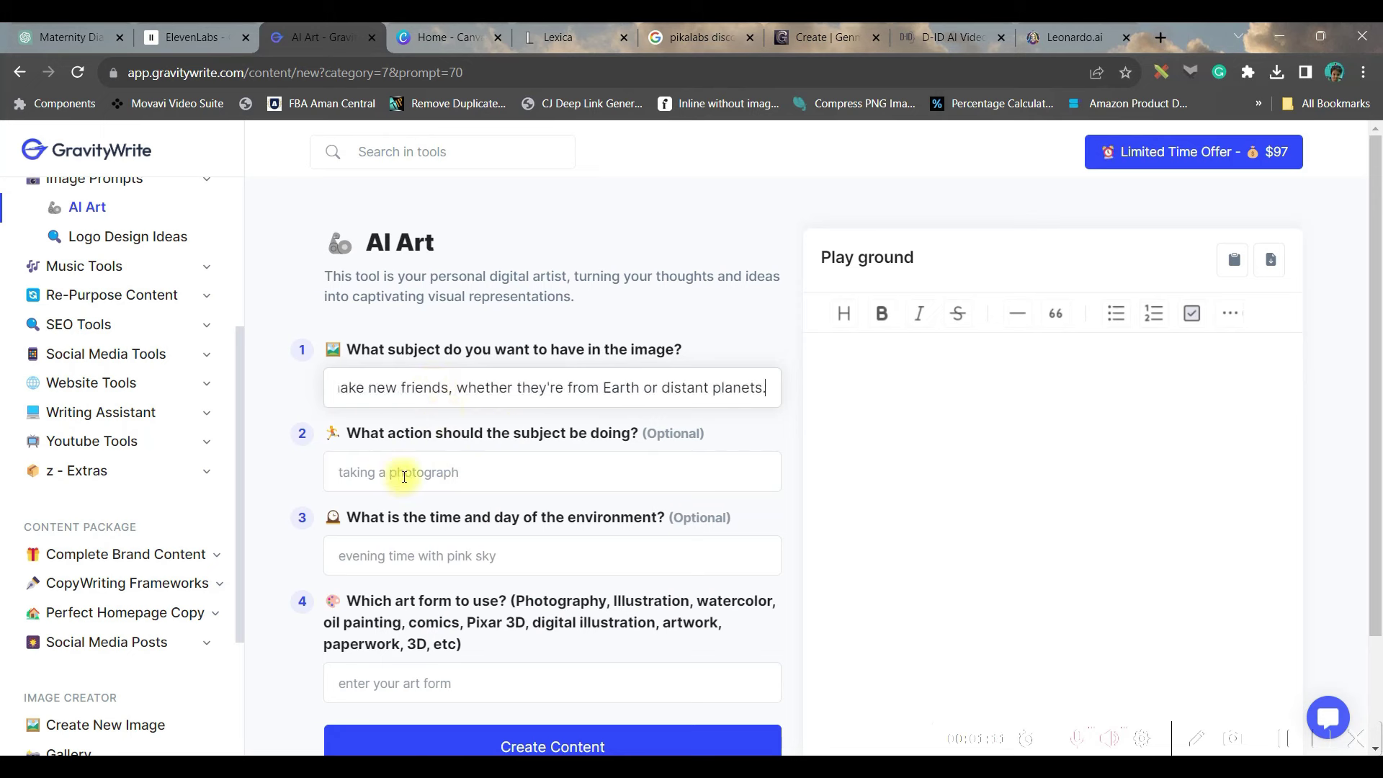
Set the action to "Sitting in a science lab front face", environment to "Indoor studio lighting" and art form to "Pixar 3D", and create the content.
left_click(405, 475)
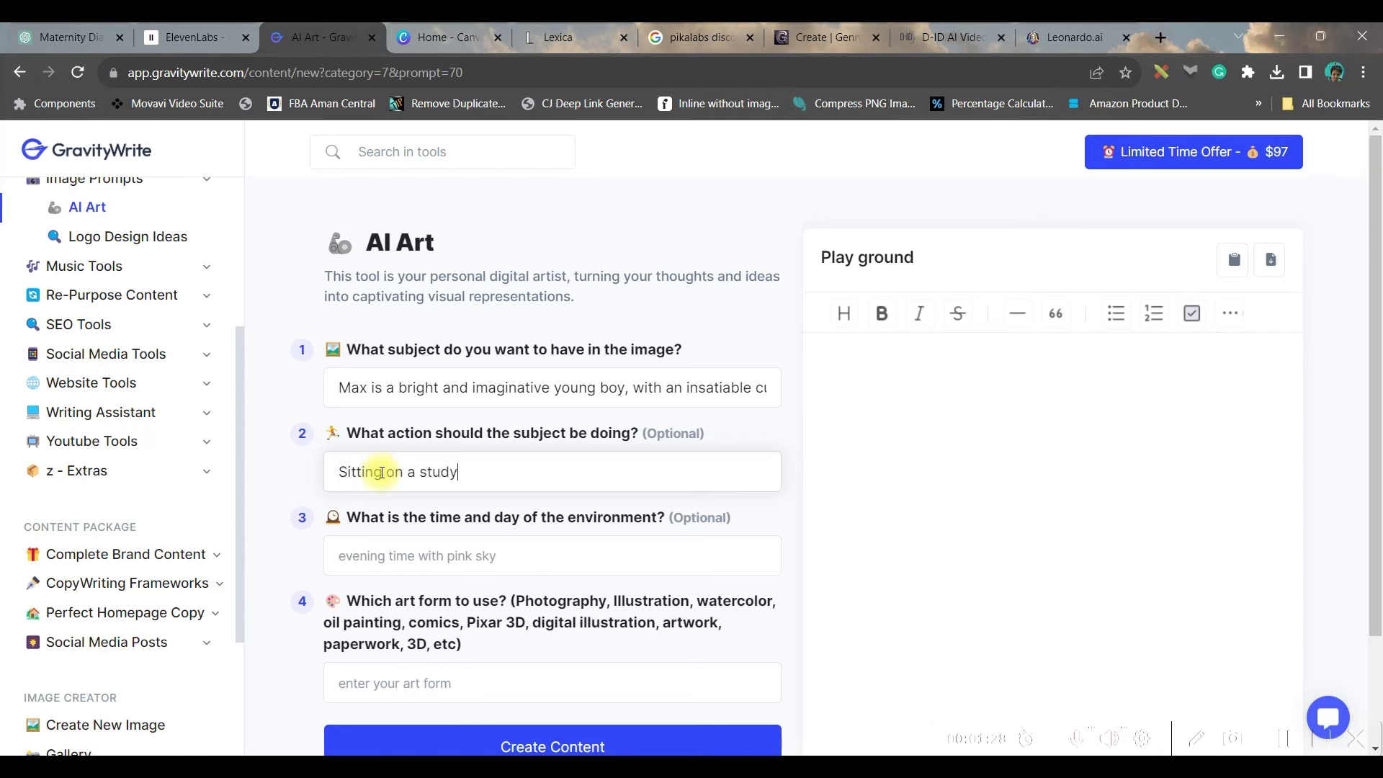
left_click(384, 539)
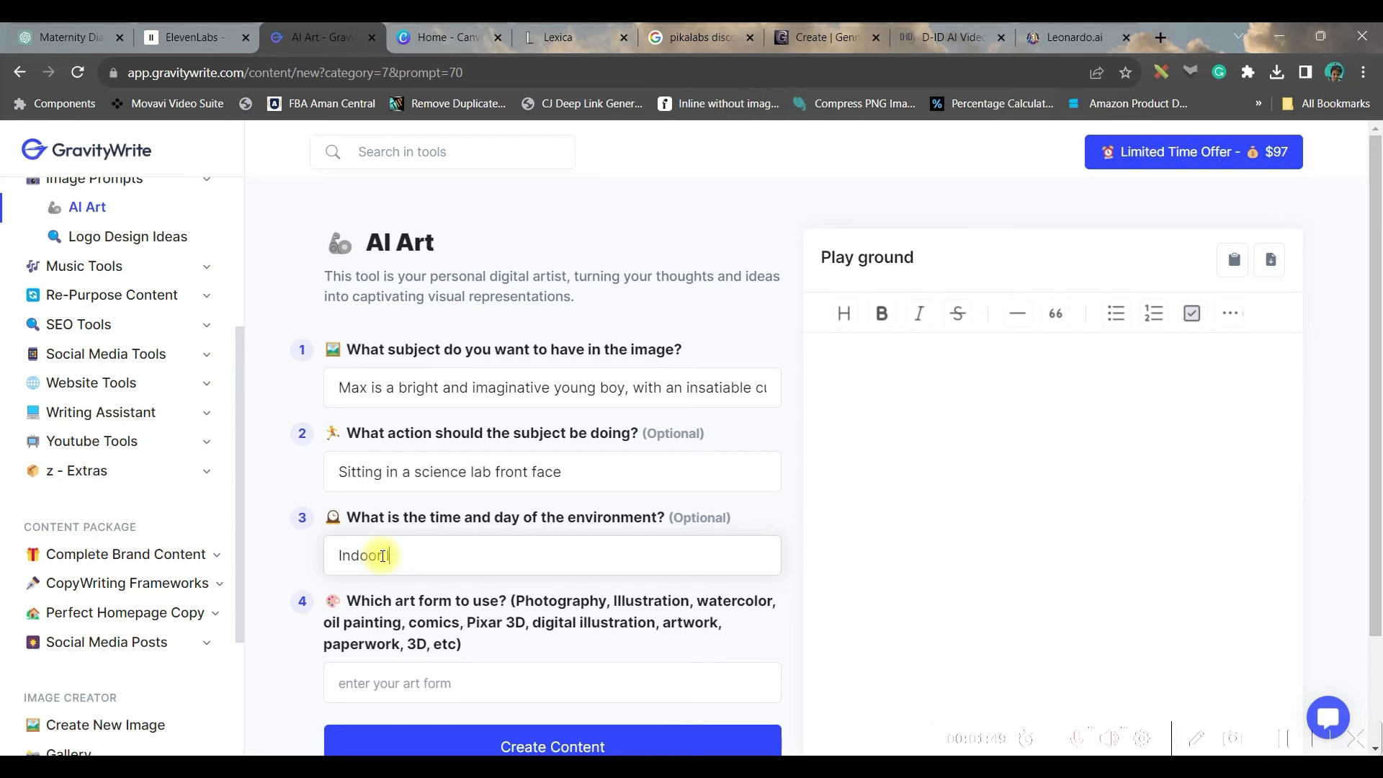
scroll(433, 608, "down", 1)
left_click(488, 592)
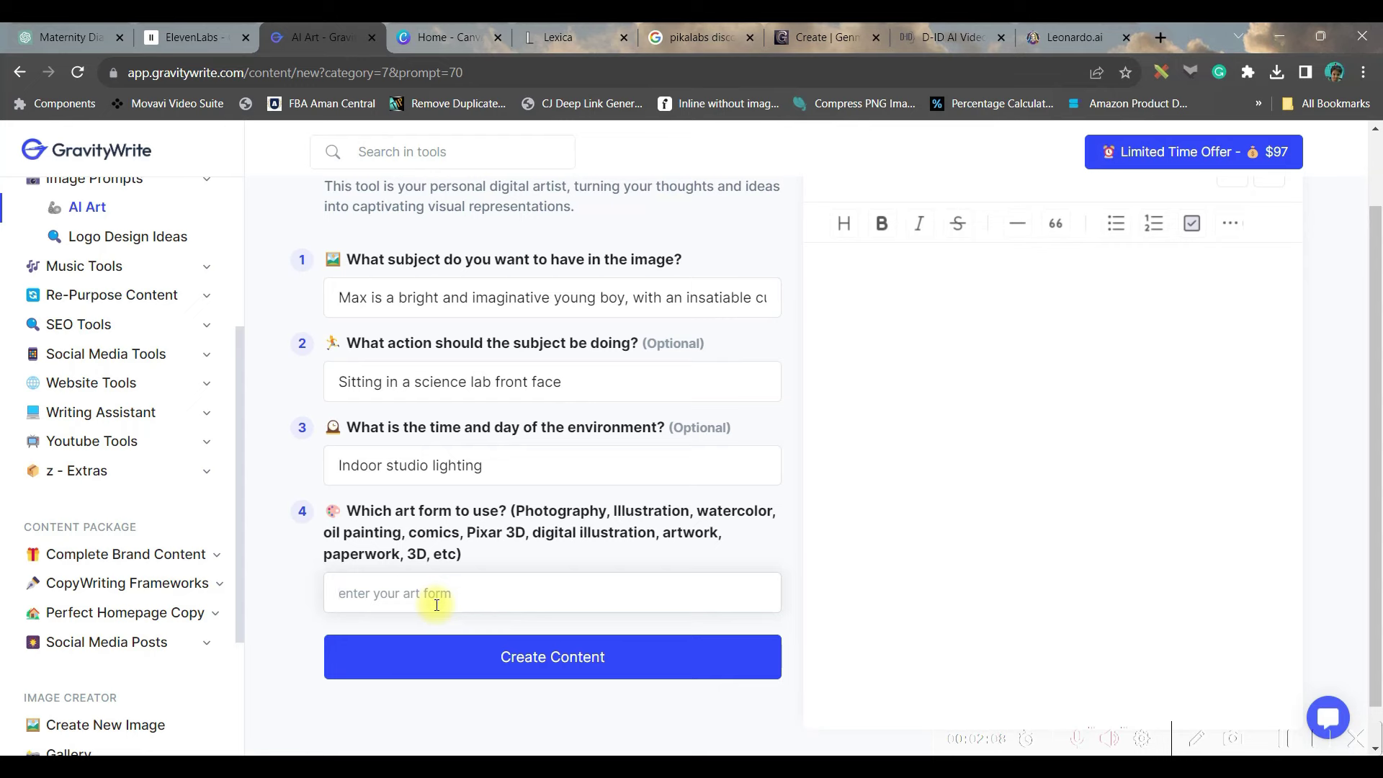
left_click(540, 655)
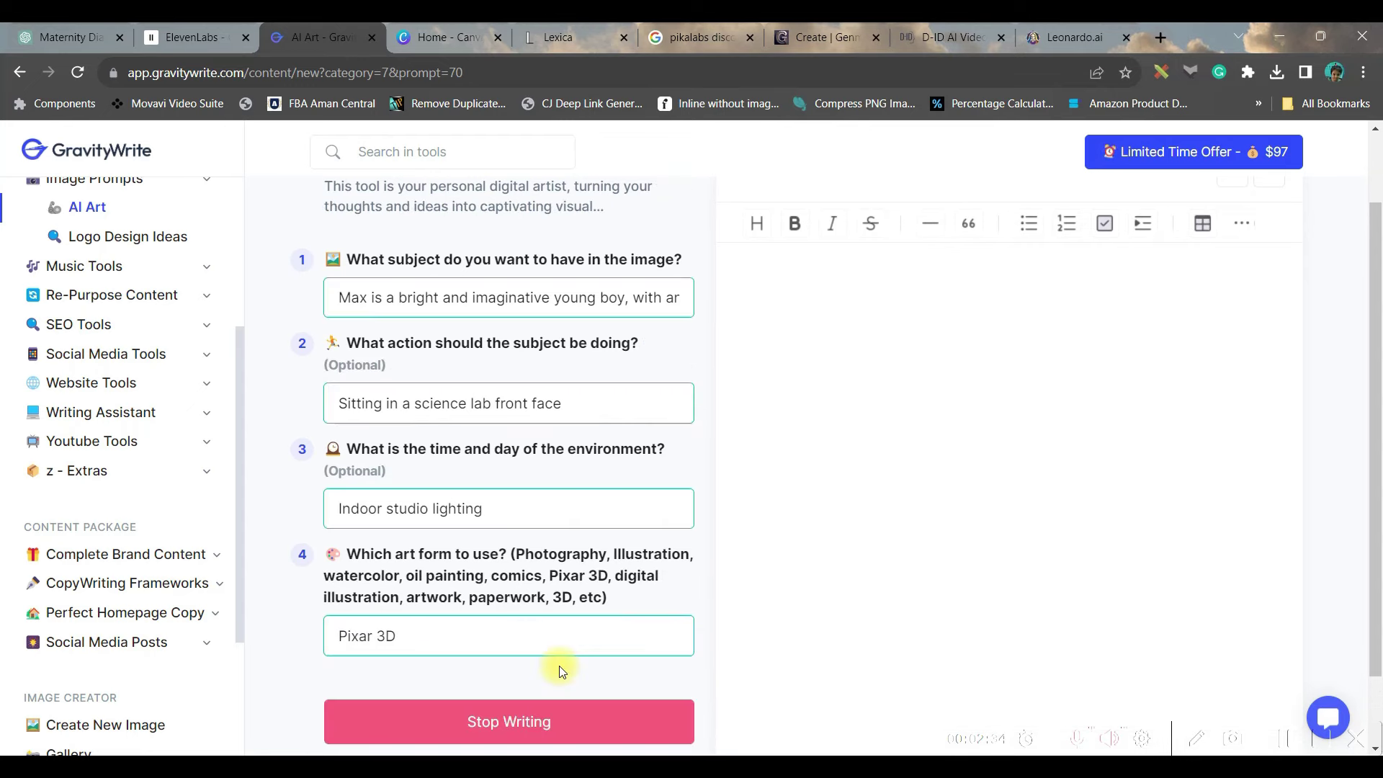
Review the generated image prompts and copy the text of Prompt 2.
scroll(822, 469, "down", 8)
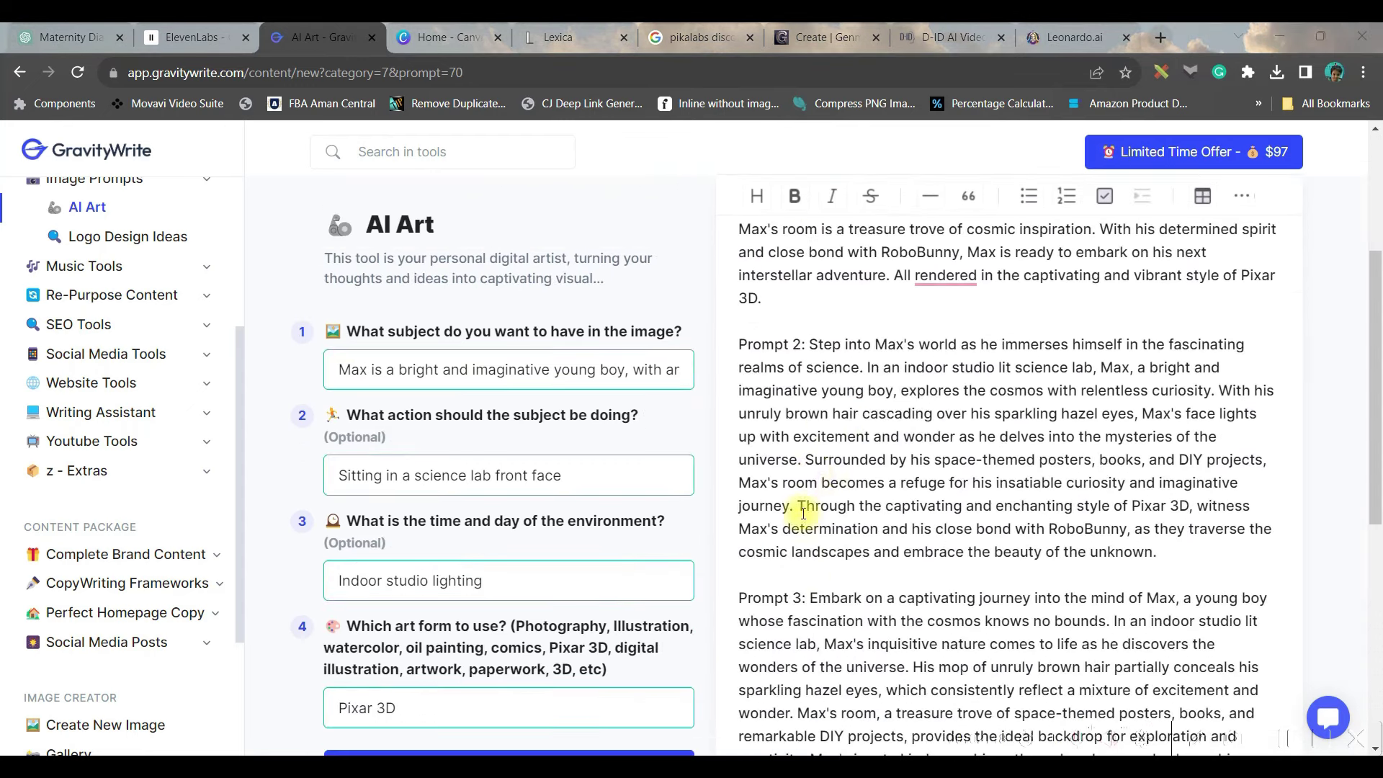
scroll(812, 455, "up", 6)
left_click_drag(810, 468, 1166, 678)
key("ctrl+c")
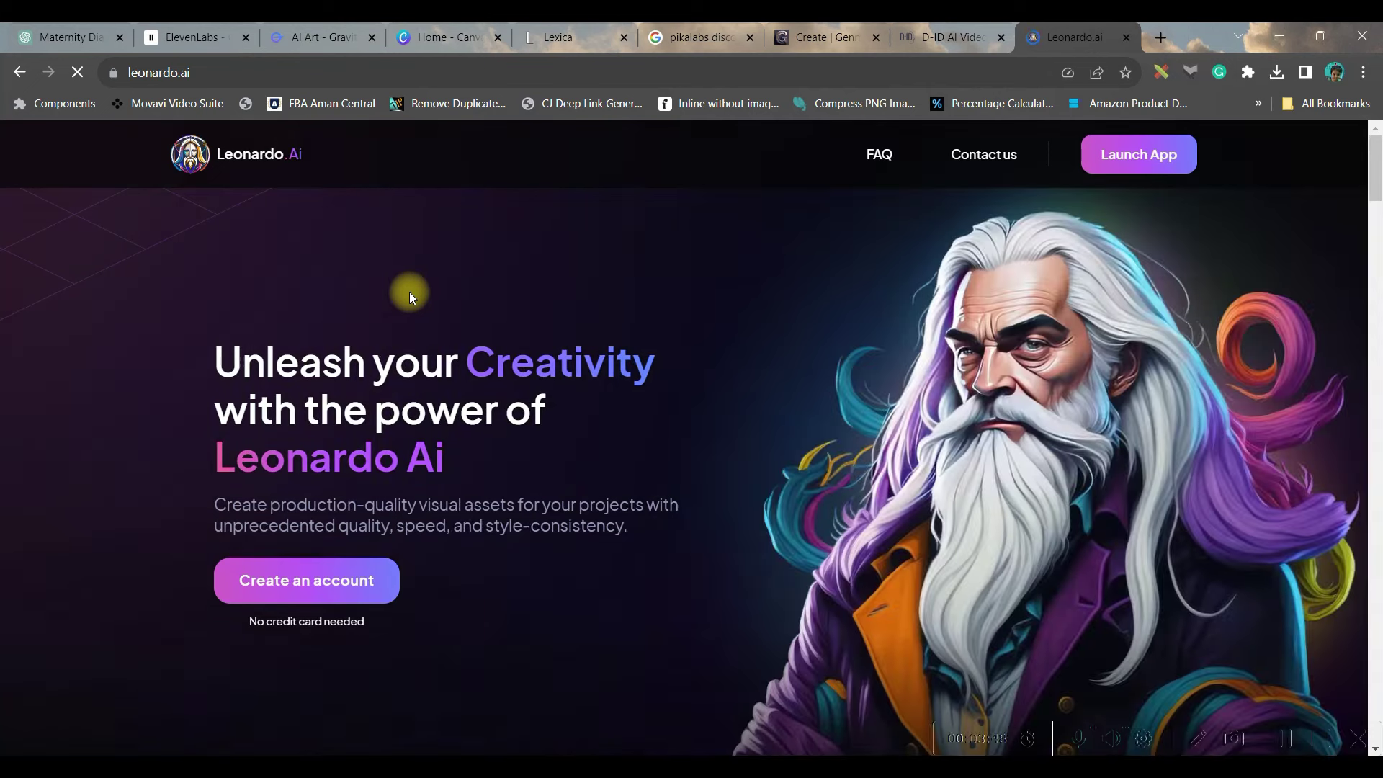
Switch to Leonardo.Ai, launch its web app and go to the app's home page.
left_click(1131, 158)
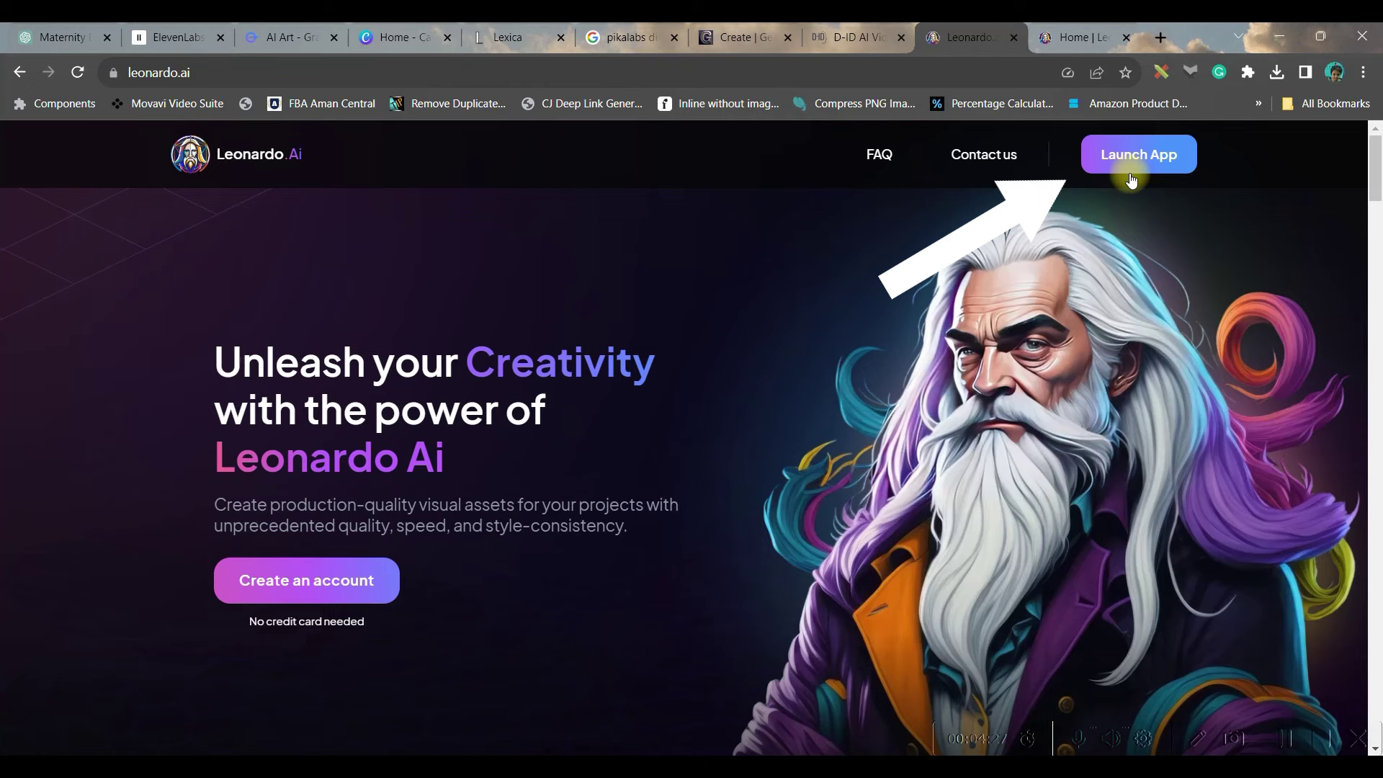
left_click(1135, 152)
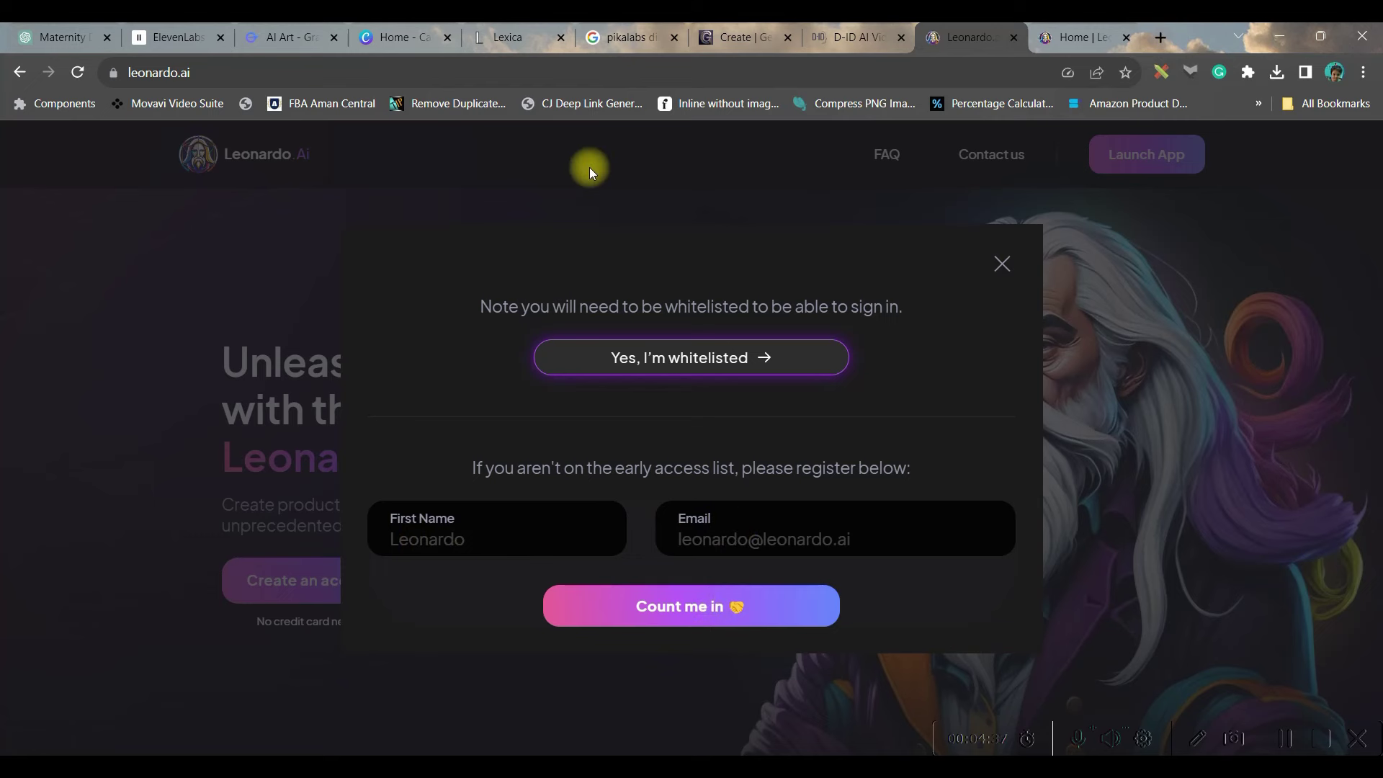
left_click(1078, 42)
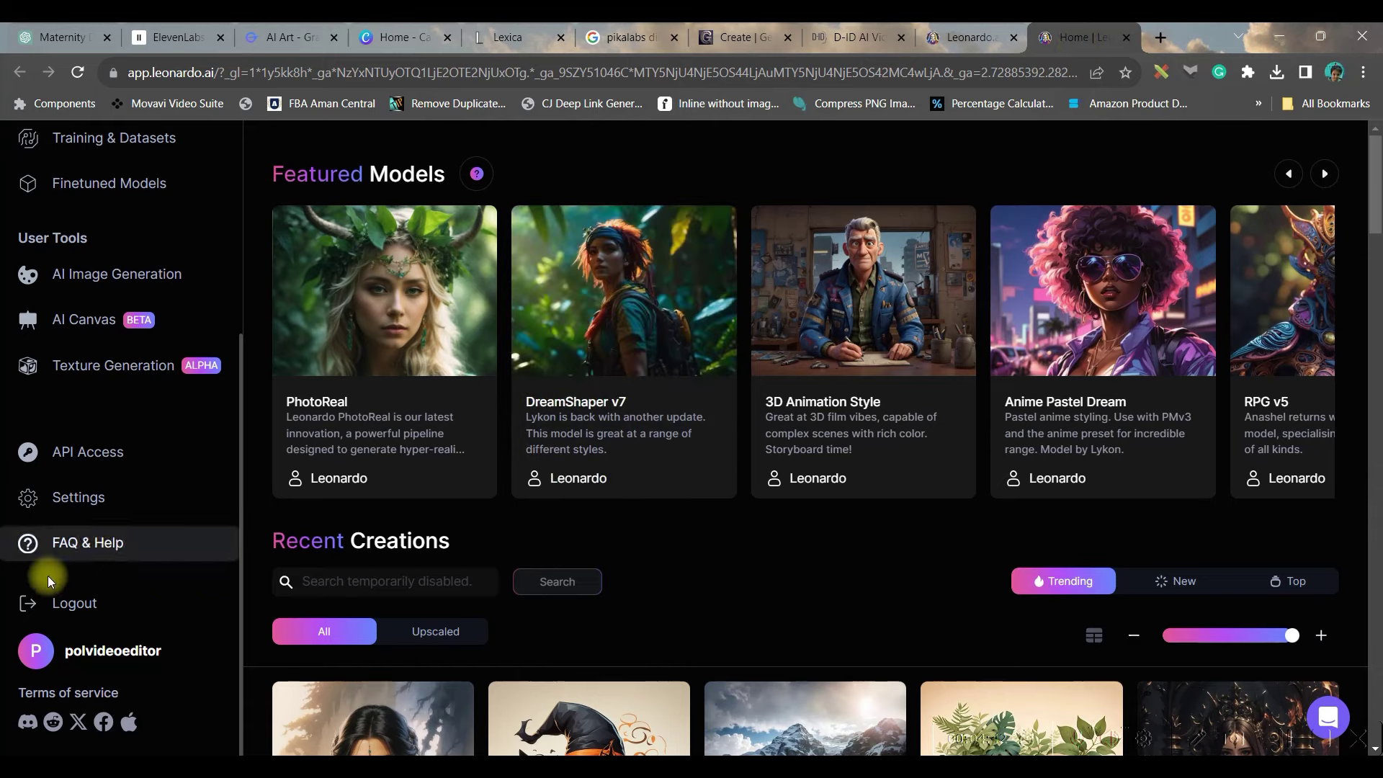
scroll(131, 461, "down", 6)
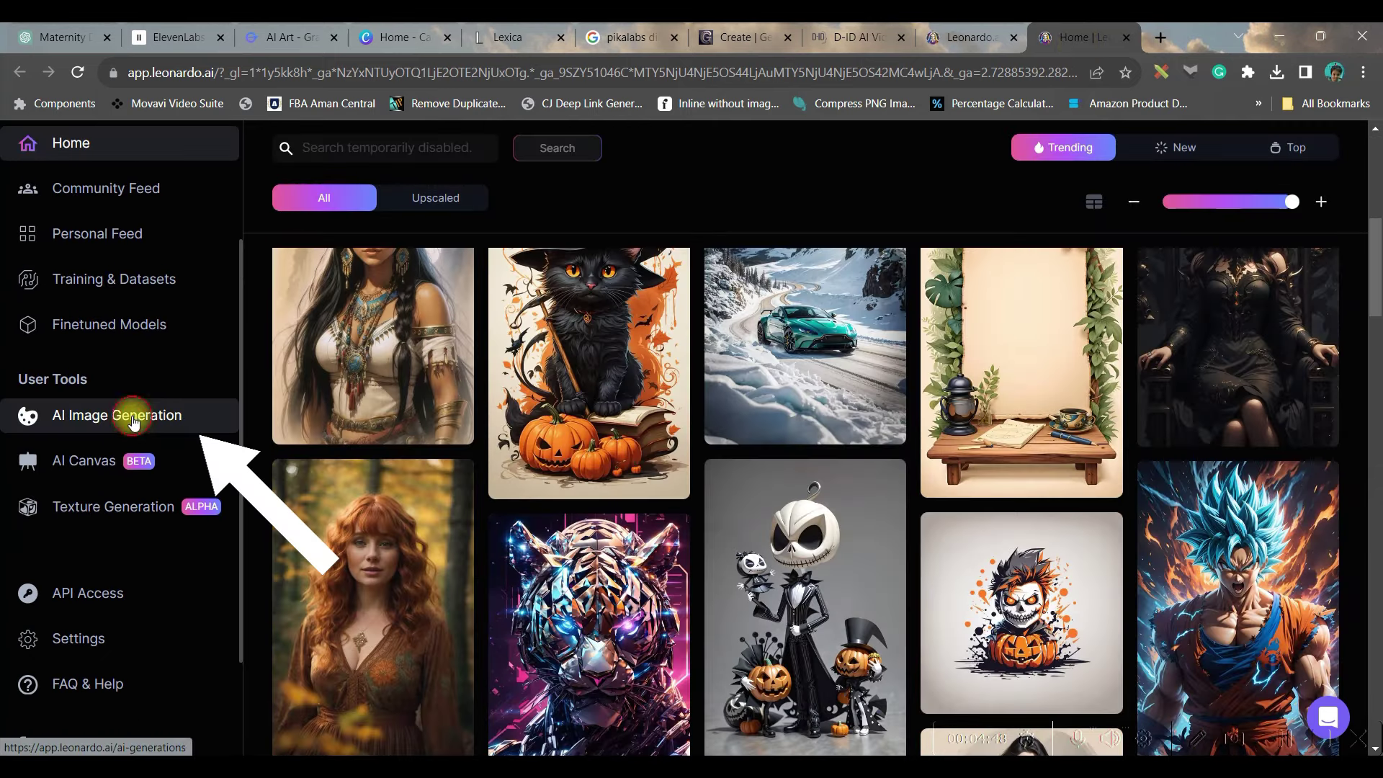
Open Leonardo.Ai's AI Image Generation tool and paste the copied Prompt 2 about Max as the image prompt.
left_click(133, 423)
mouse_move(295, 229)
left_mouse_down()
mouse_move(447, 232)
mouse_move(510, 274)
mouse_move(294, 229)
left_mouse_up()
left_click(598, 231)
key("ctrl+v")
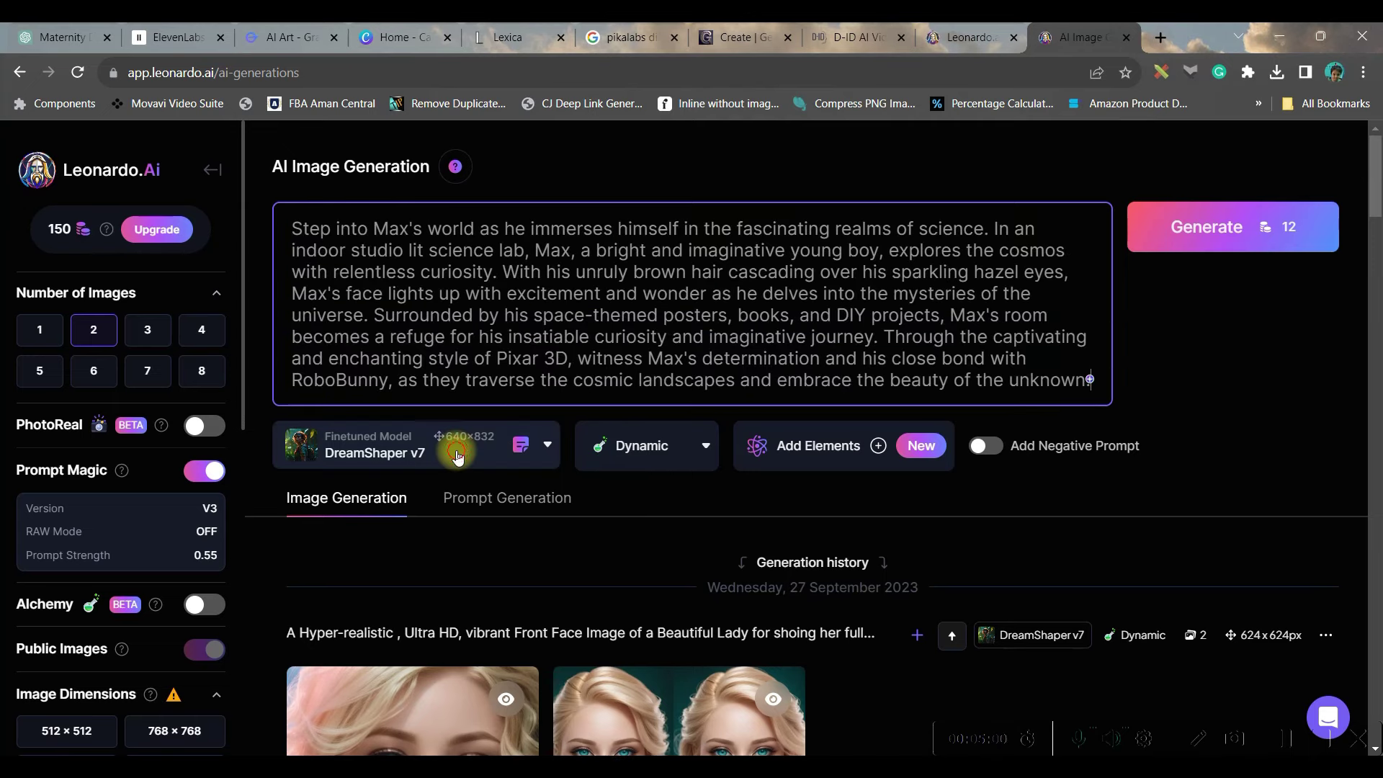
Set the finetuned model for the image generation to 3D Animation Style.
left_click(459, 455)
scroll(291, 573, "down", 3)
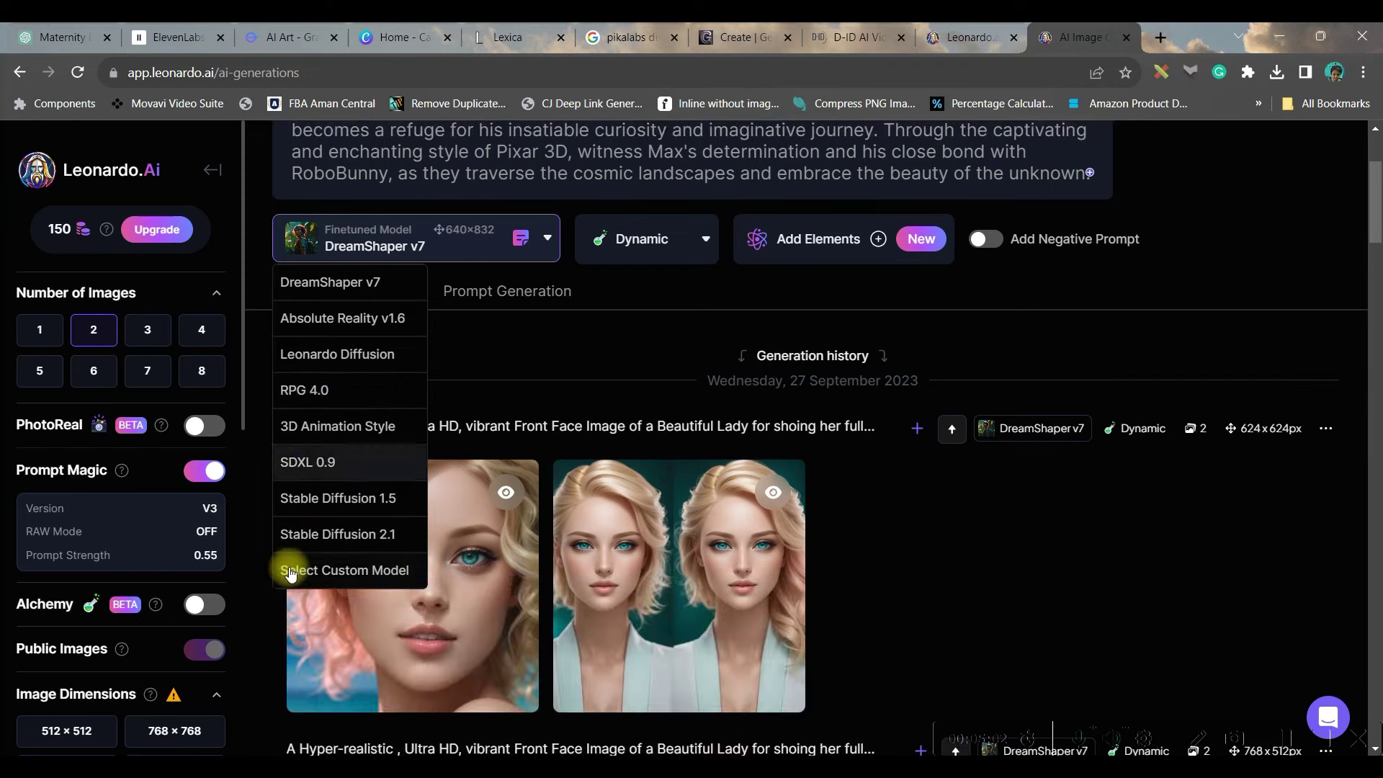
left_click(356, 426)
scroll(355, 425, "up", 2)
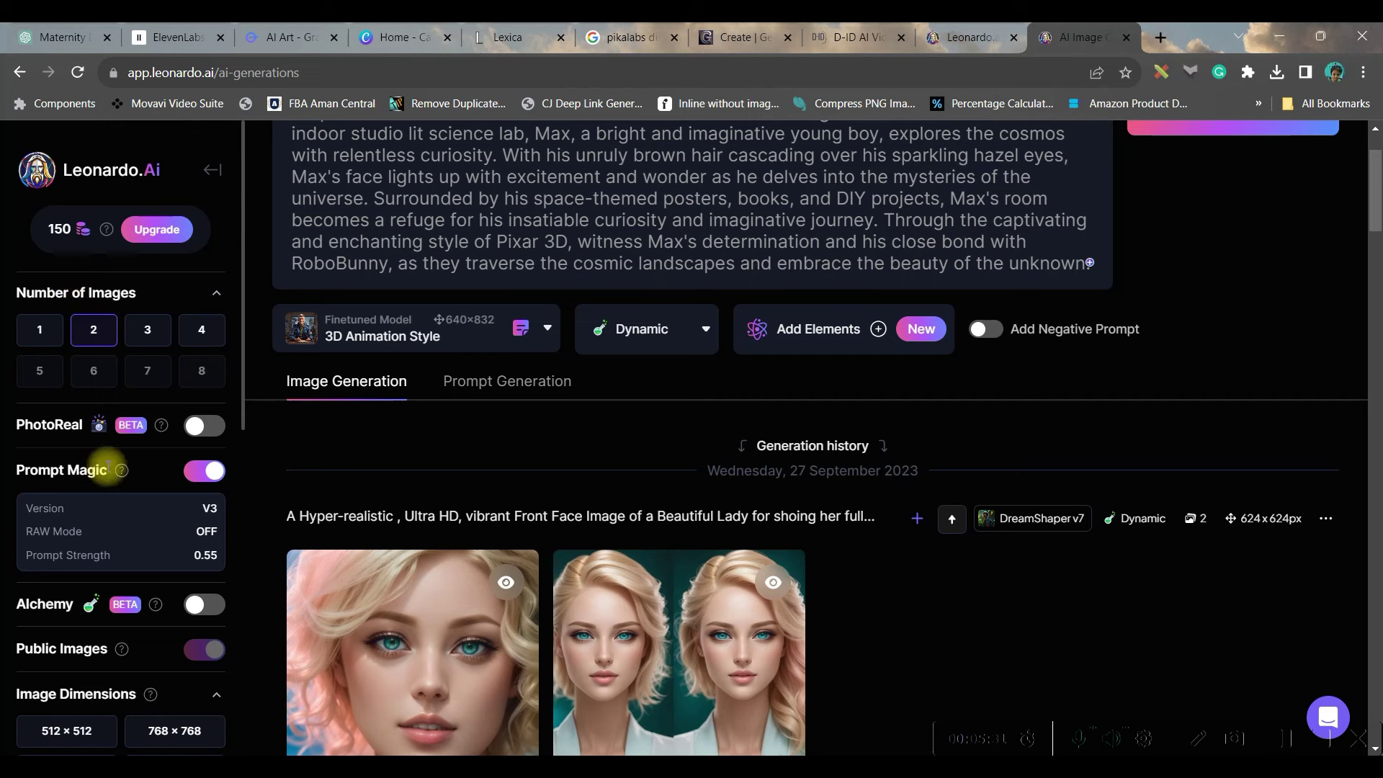
Set the aspect ratio of the image dimensions to 16:9.
scroll(144, 436, "down", 3)
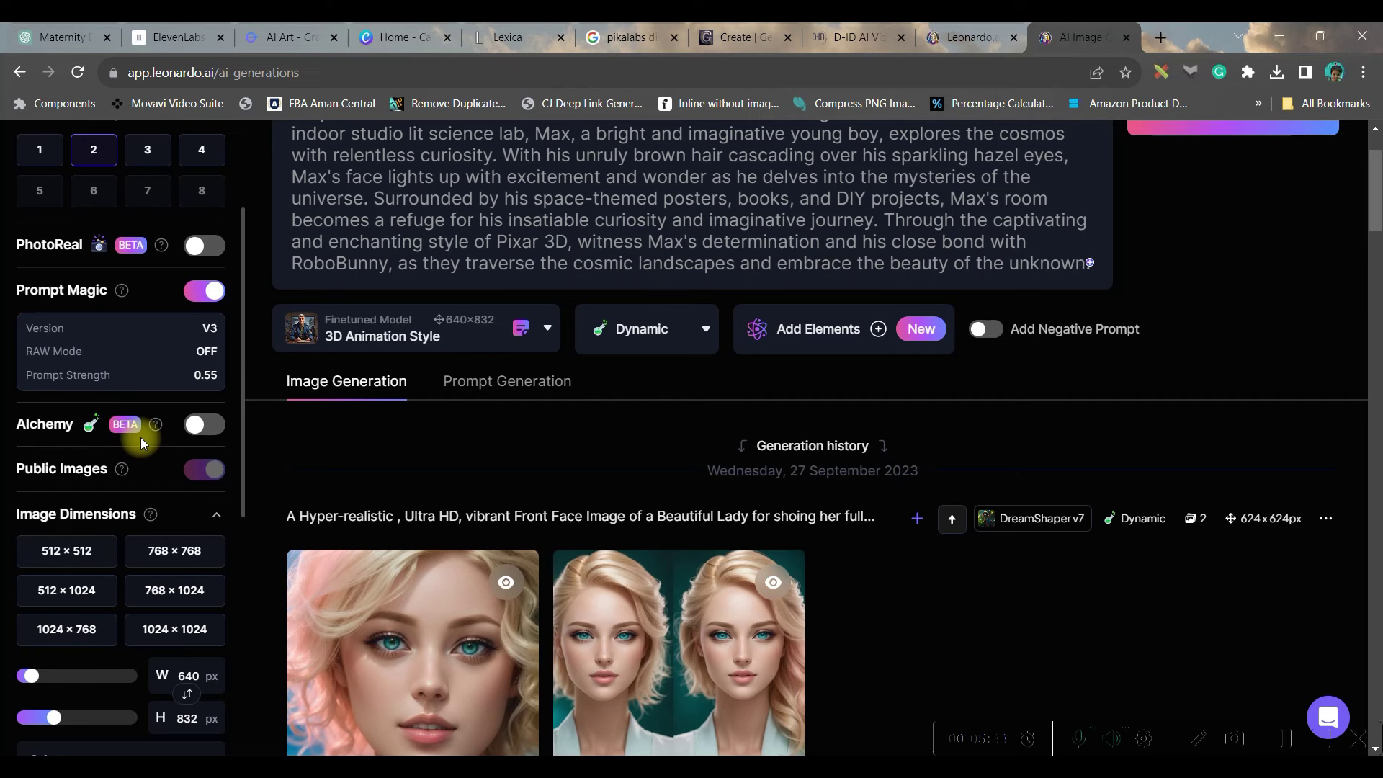
scroll(193, 468, "down", 3)
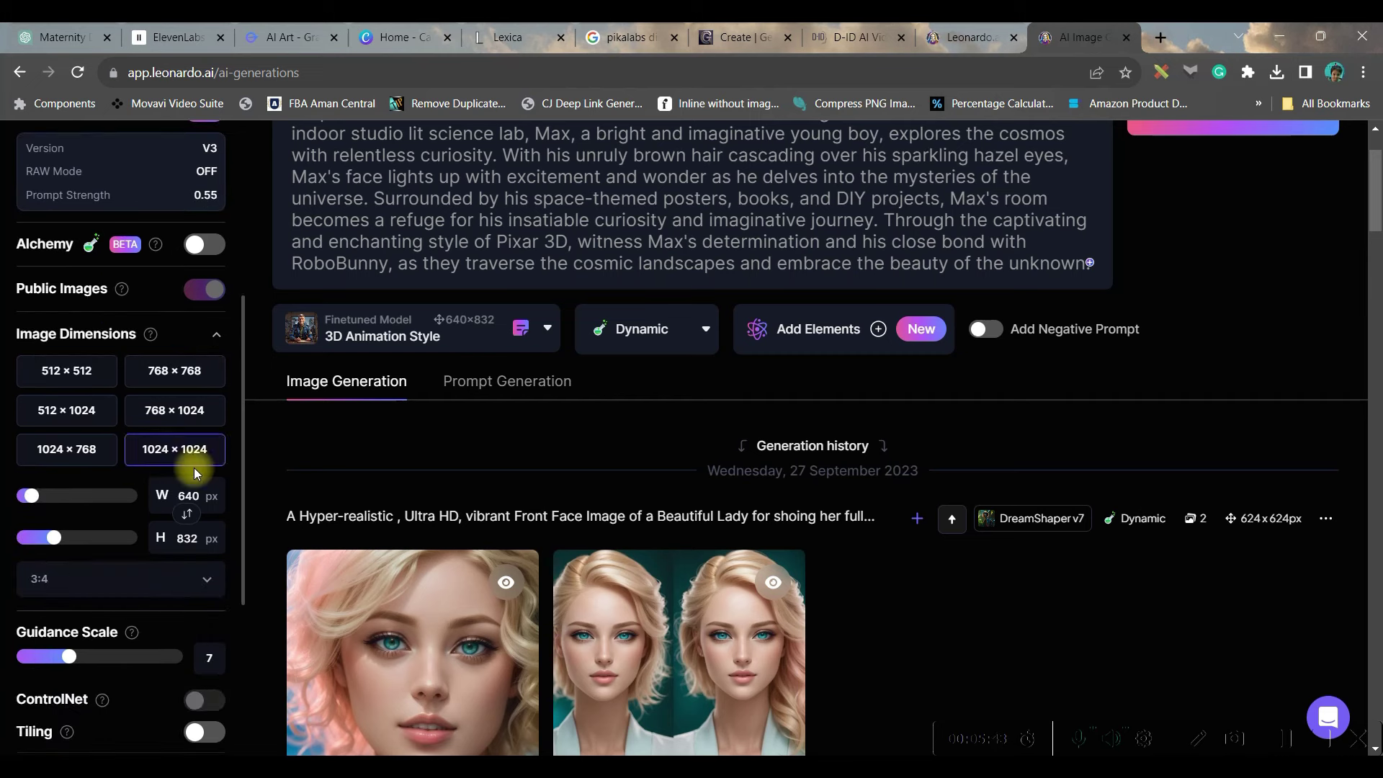
left_click(137, 585)
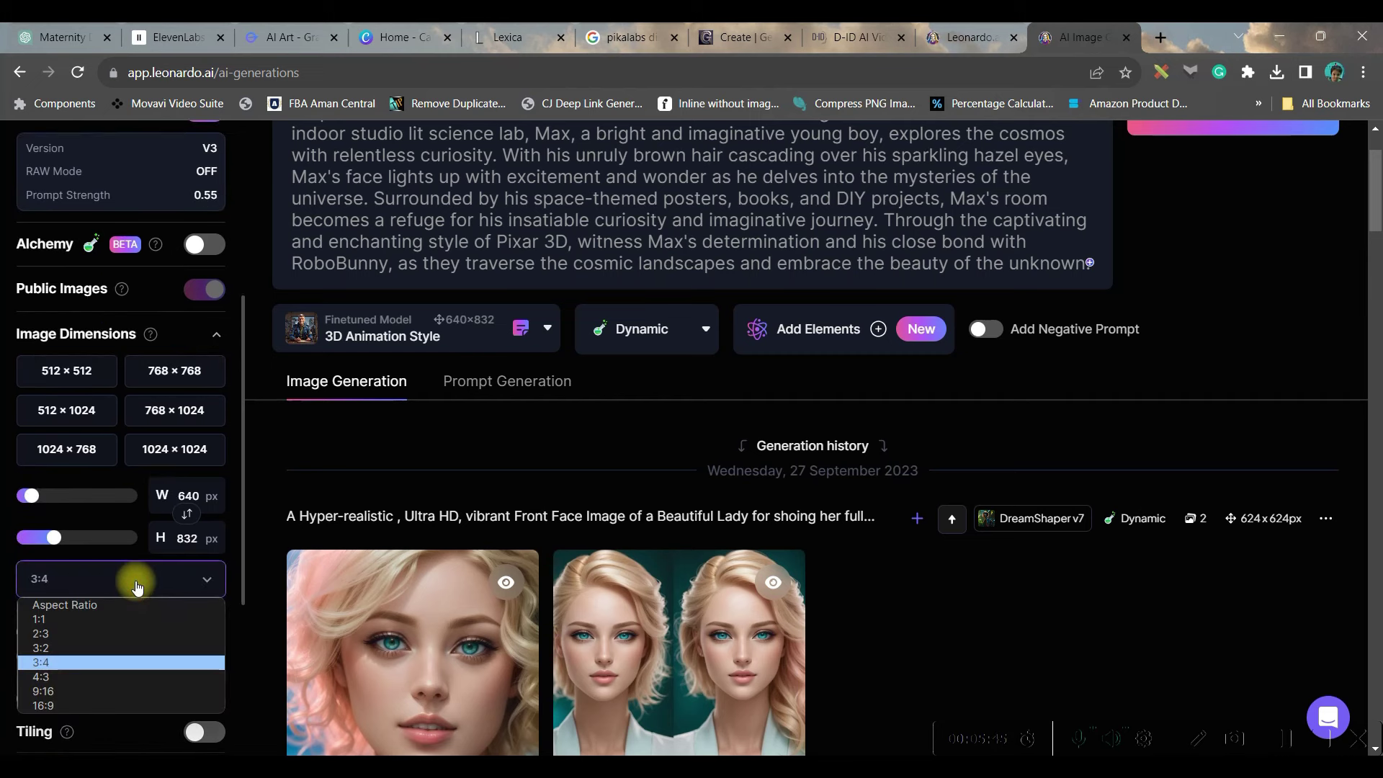
left_click(115, 704)
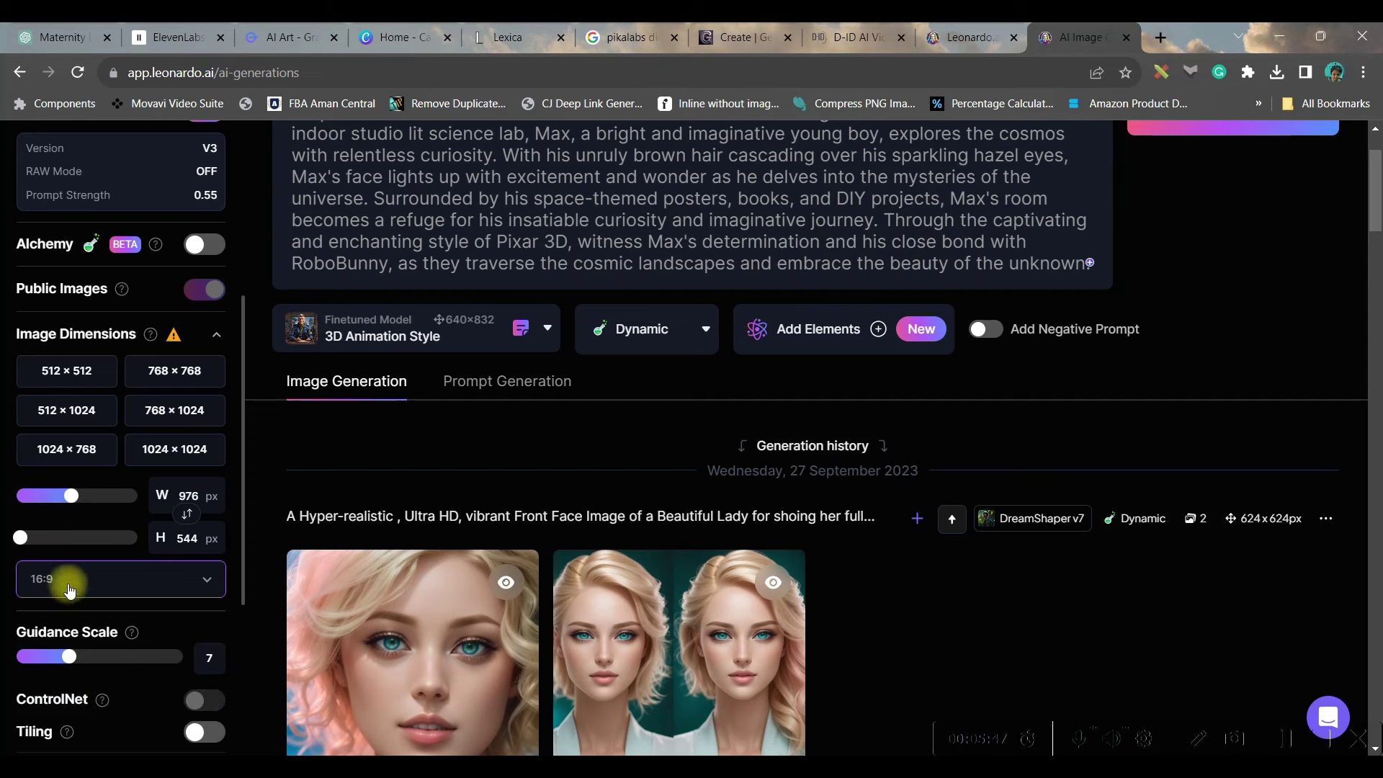
Go through the remaining generation settings and generate the two images of Max.
scroll(127, 602, "down", 3)
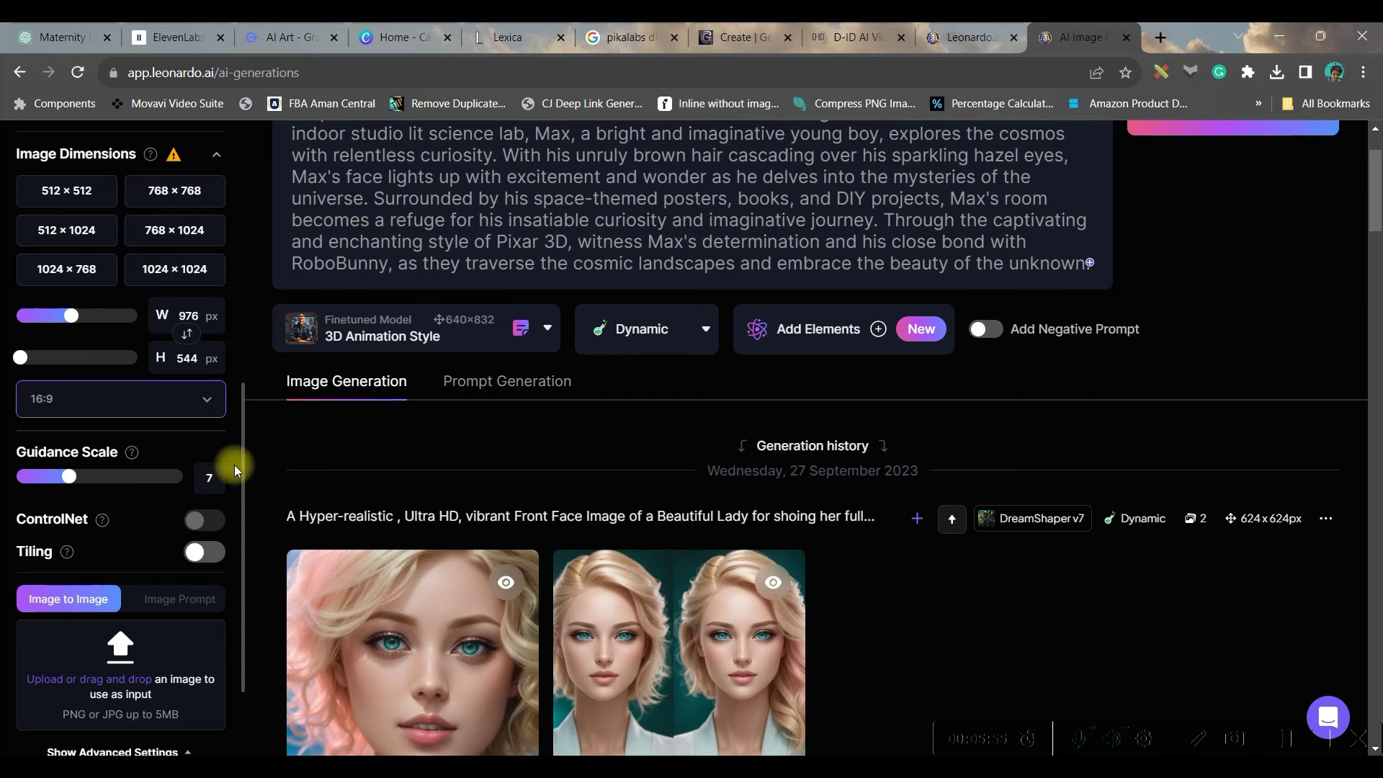
scroll(243, 630, "down", 3)
scroll(96, 668, "down", 2)
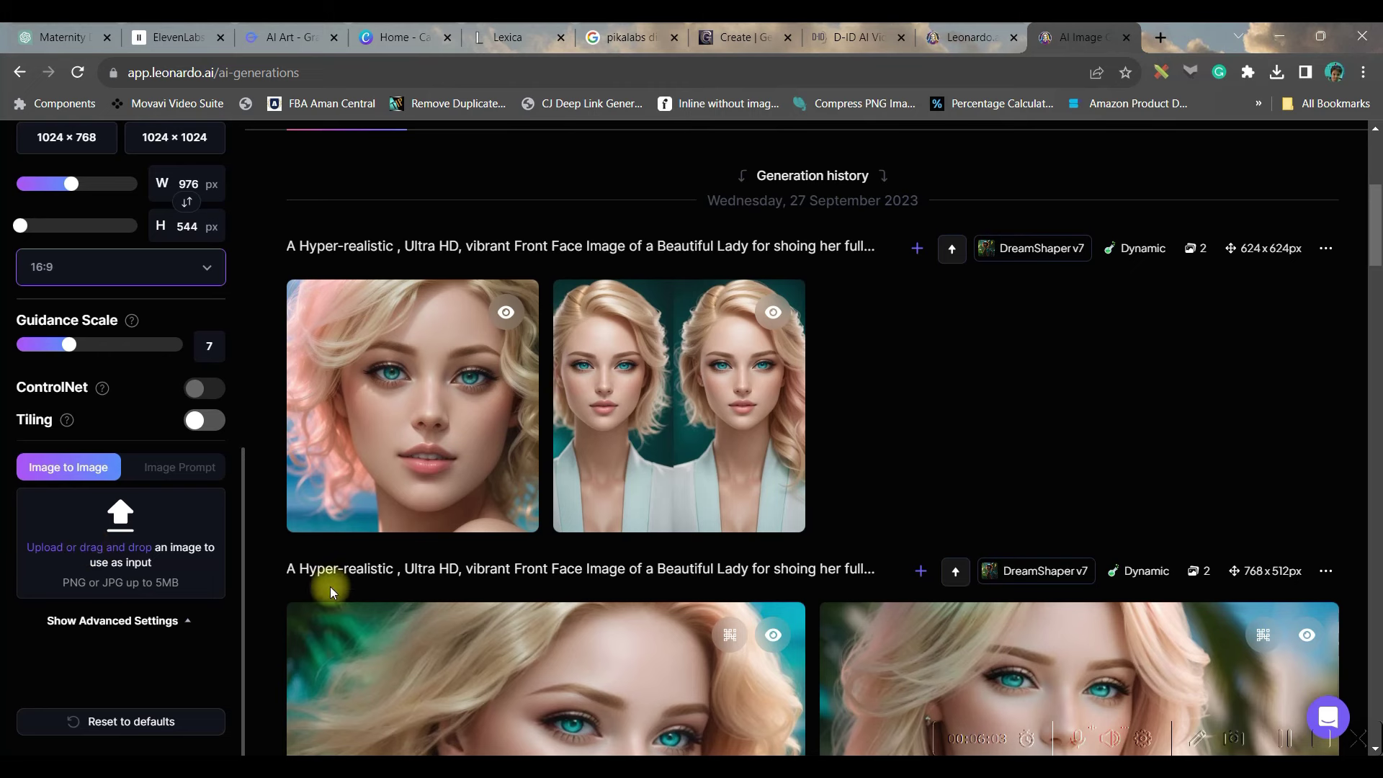
scroll(581, 472, "up", 5)
left_click(1257, 226)
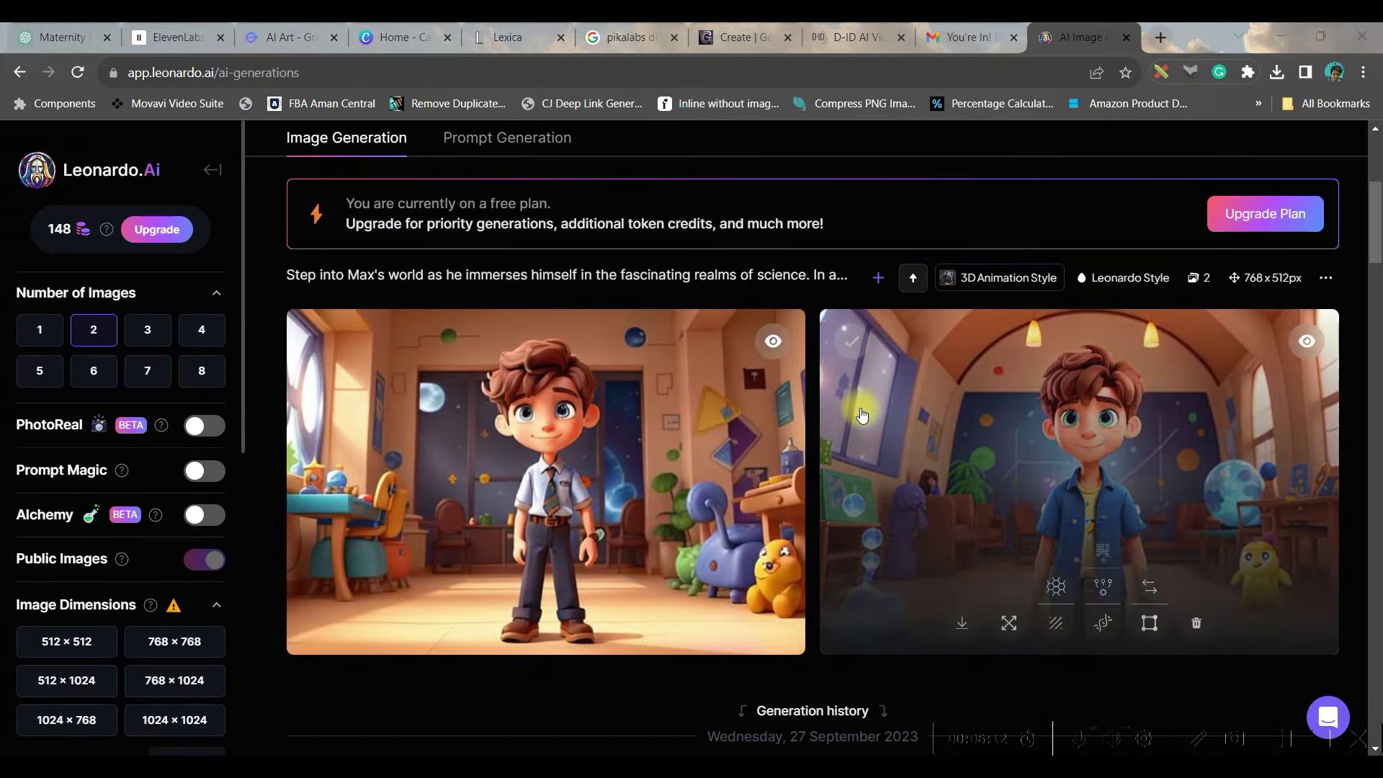
Open the generated image of Max in the blue shirt, apply HD Smooth upscaling and download the upscaled image.
scroll(936, 451, "up", 3)
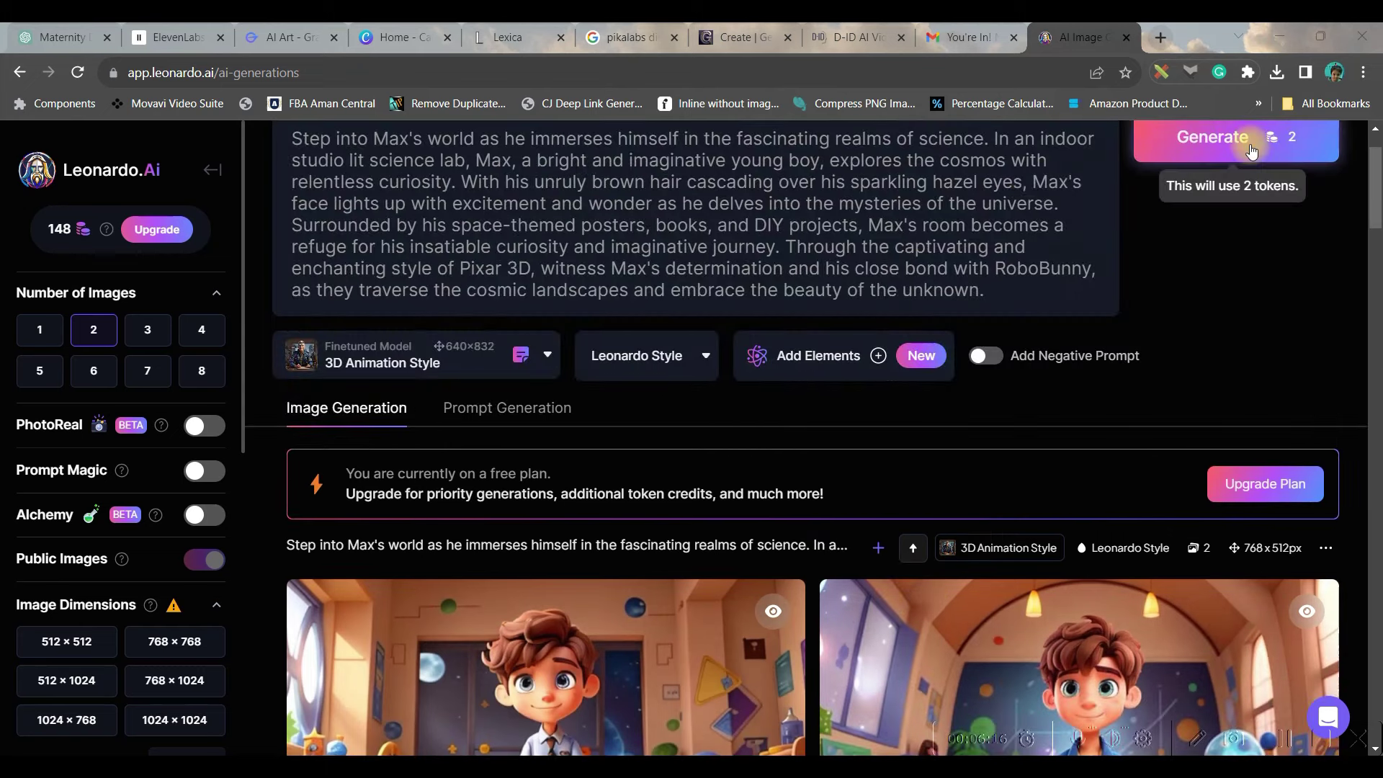
scroll(547, 504, "down", 2)
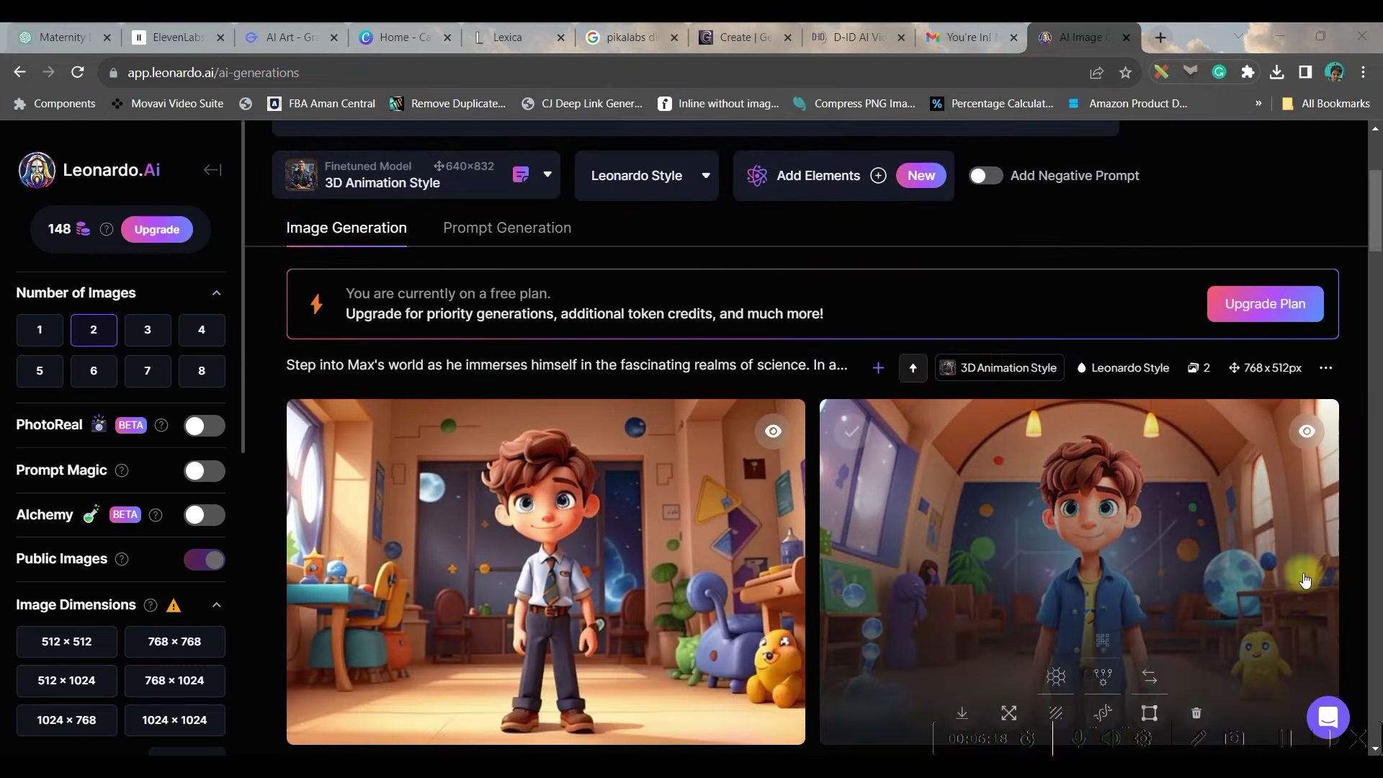
left_click(1102, 560)
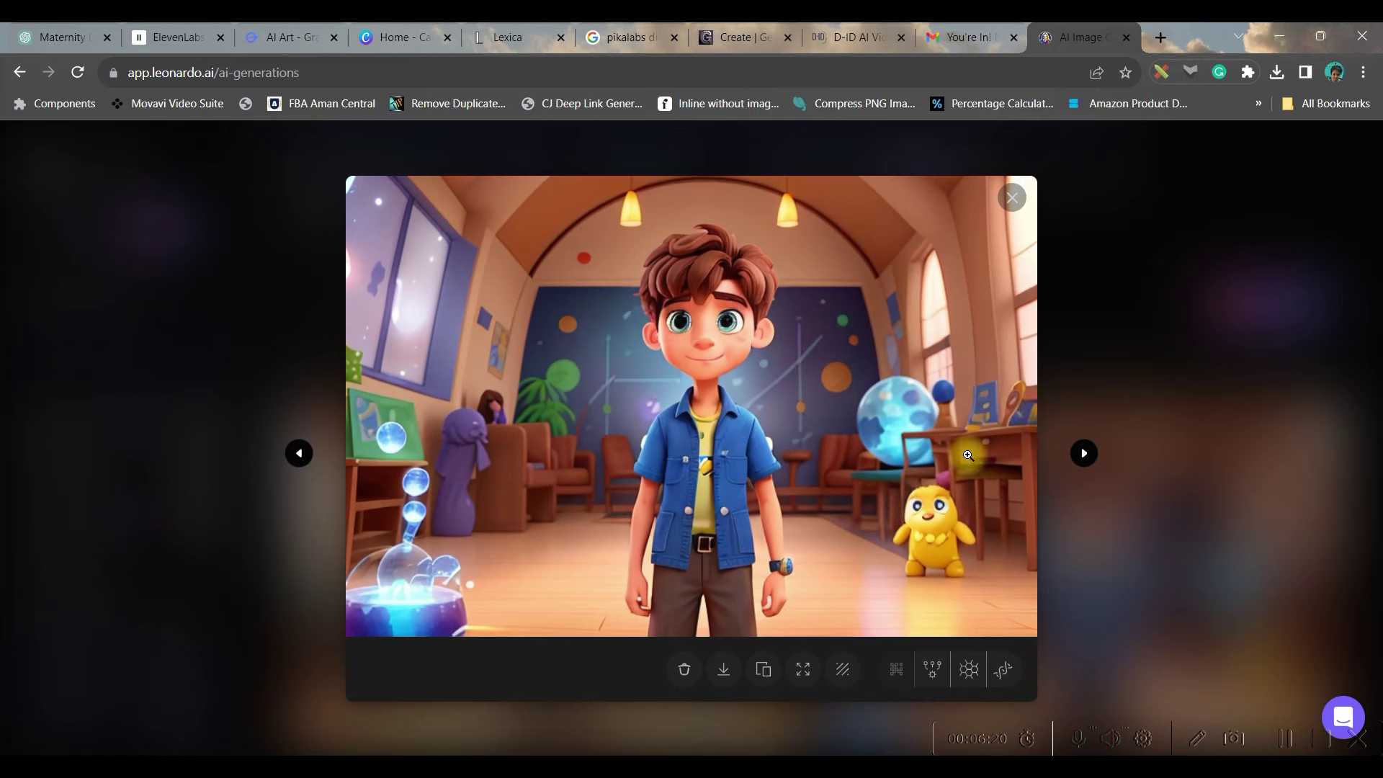
left_click(969, 669)
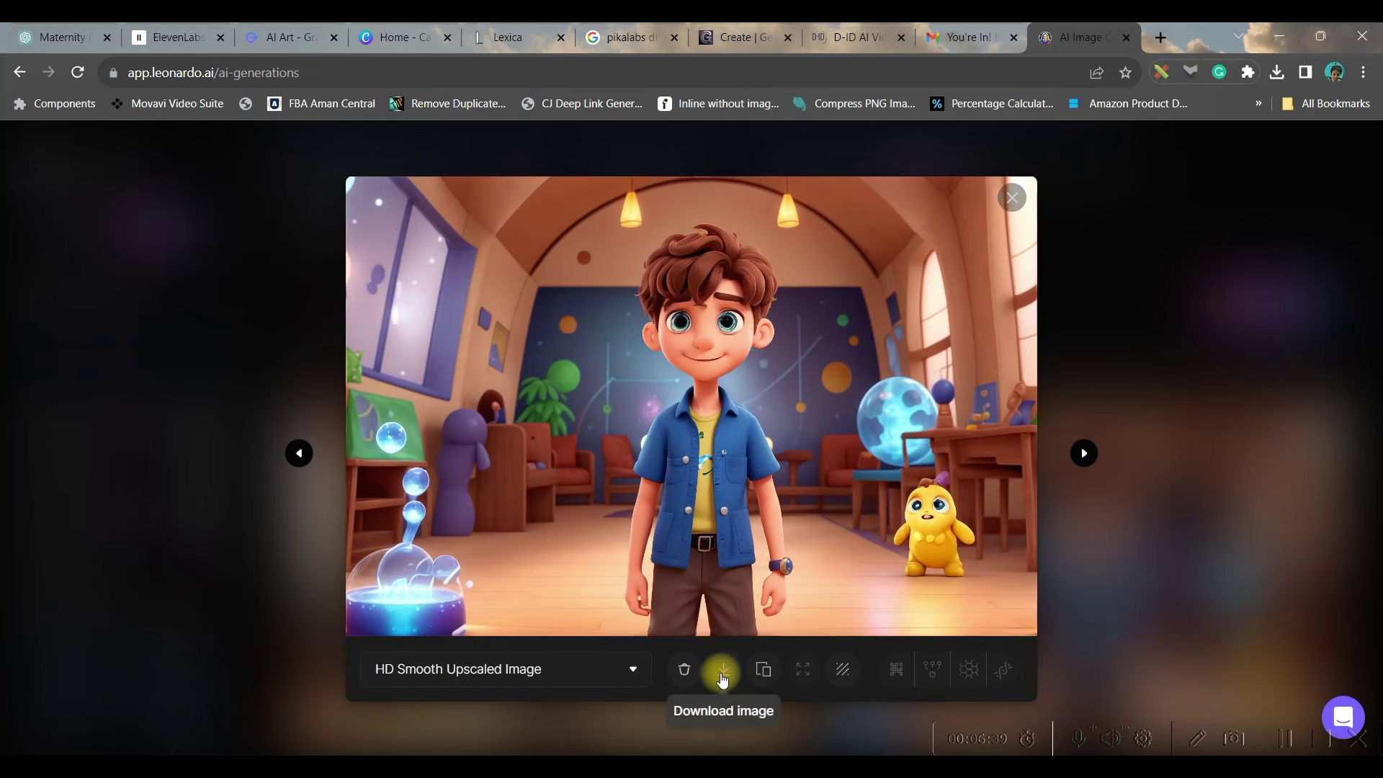
left_click(722, 676)
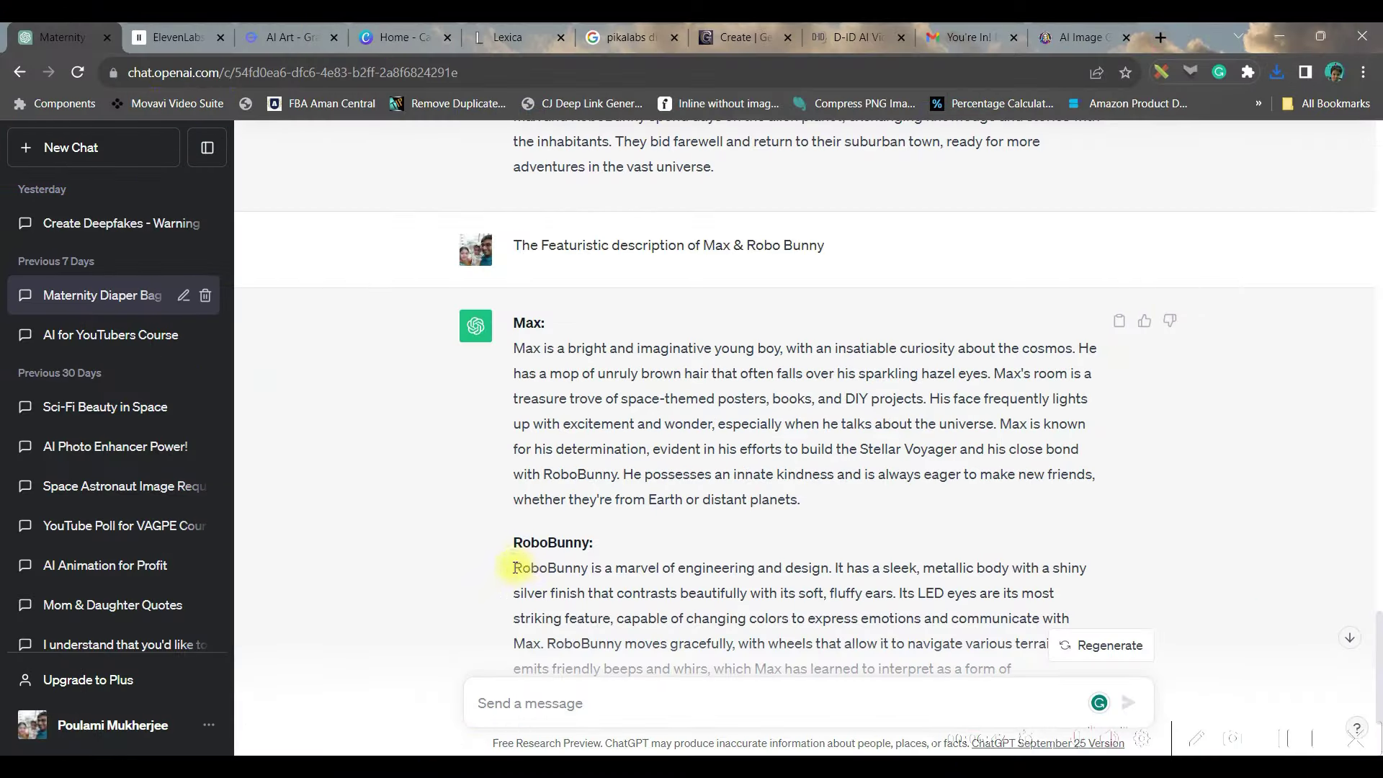
Switch to the ChatGPT conversation and select RoboBunny's character description.
left_click_drag(514, 567, 660, 635)
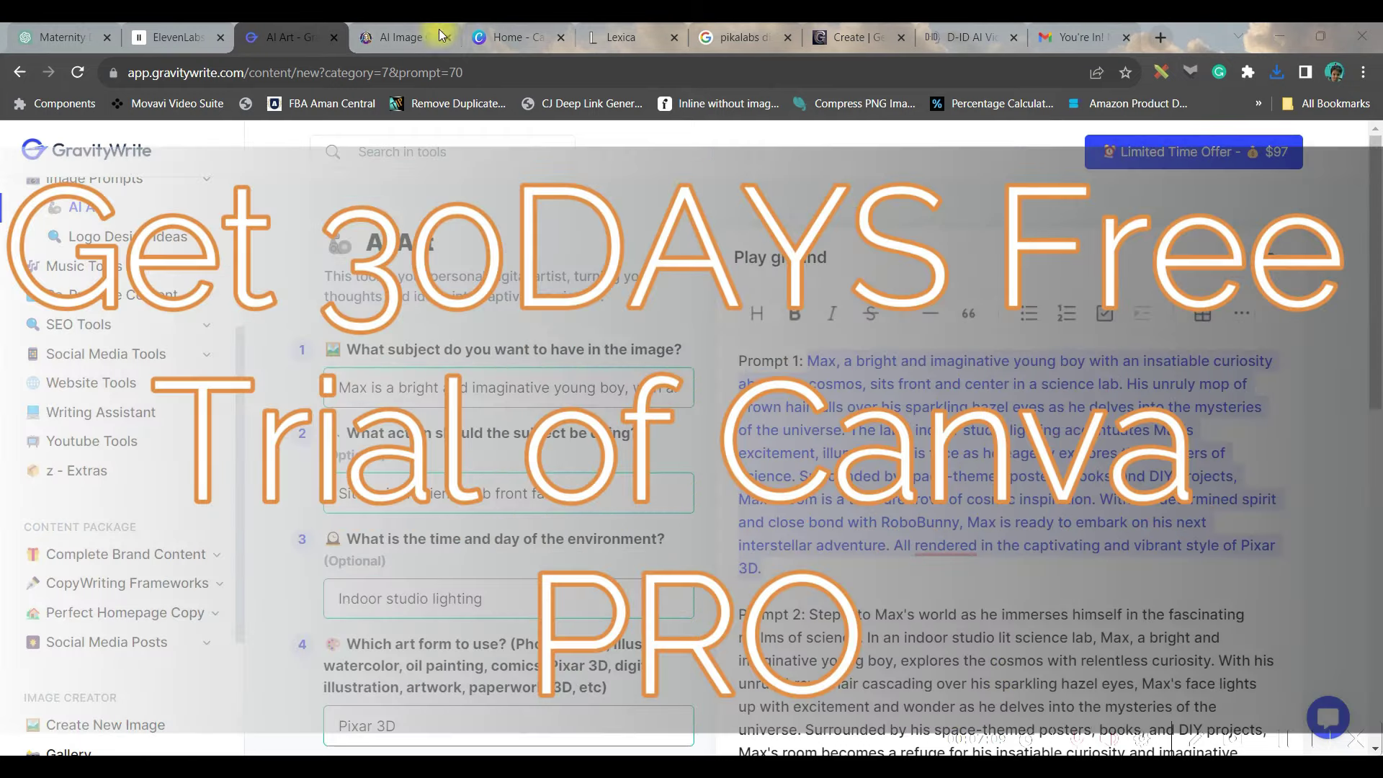
Switch to Canva, search templates for "youtube thumbnail" and create a blank YouTube Thumbnail design.
left_click(512, 34)
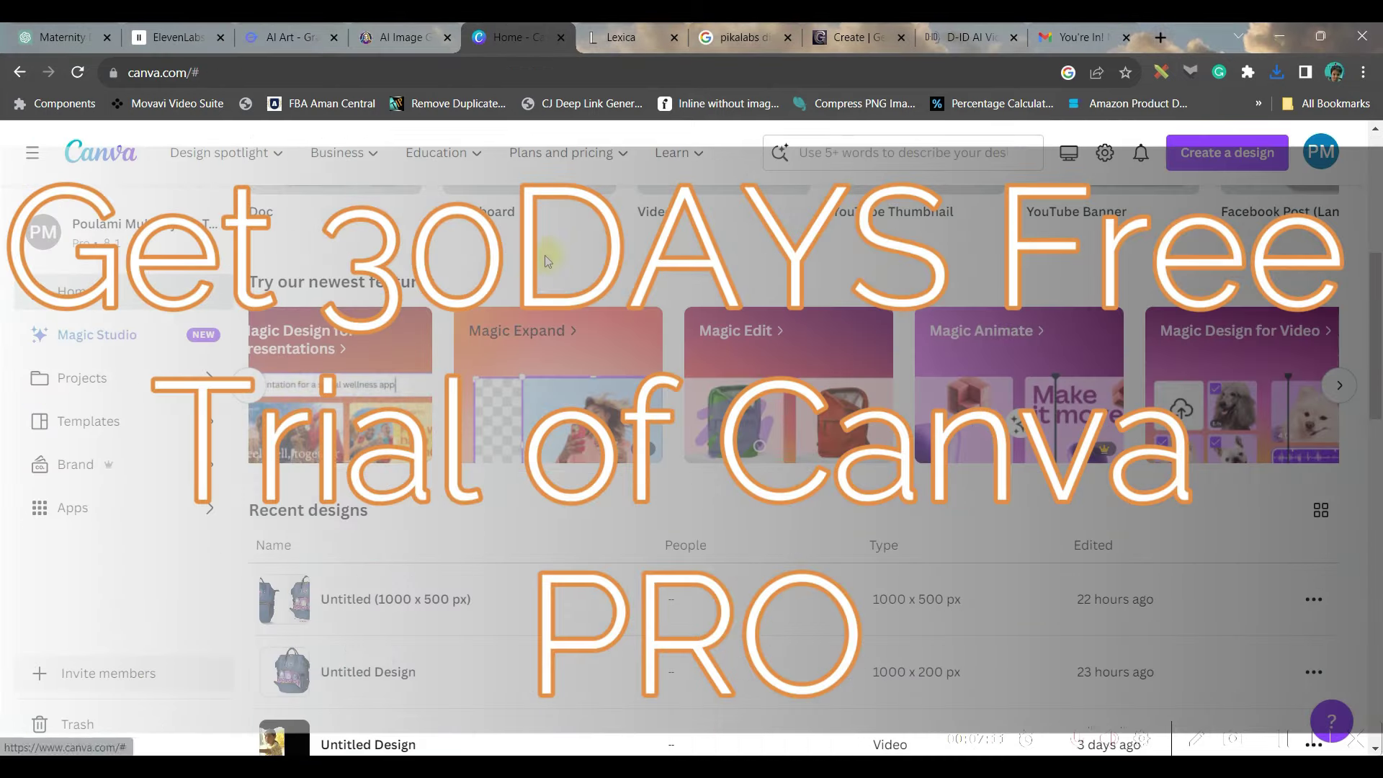
scroll(598, 238, "up", 5)
left_click(594, 236)
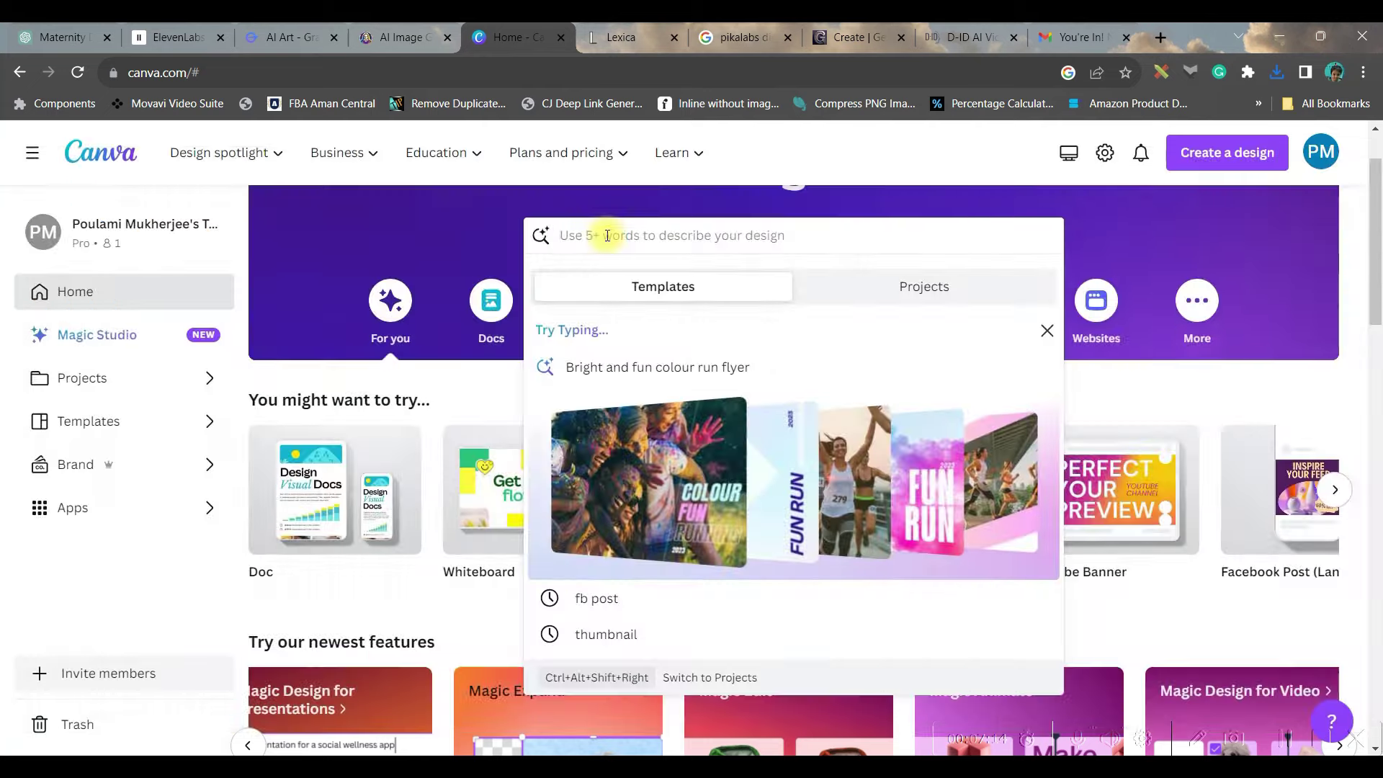
type("youtube thumbnail")
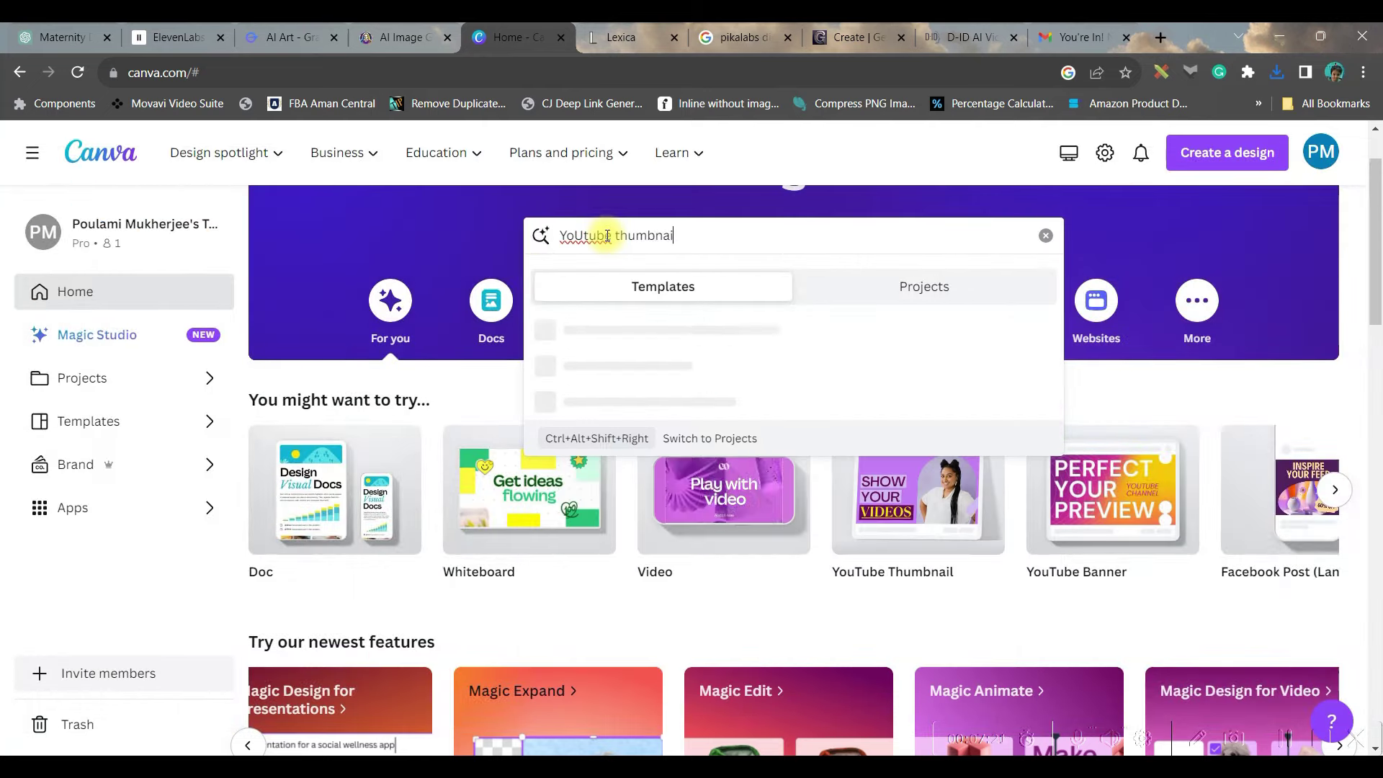
key("Return")
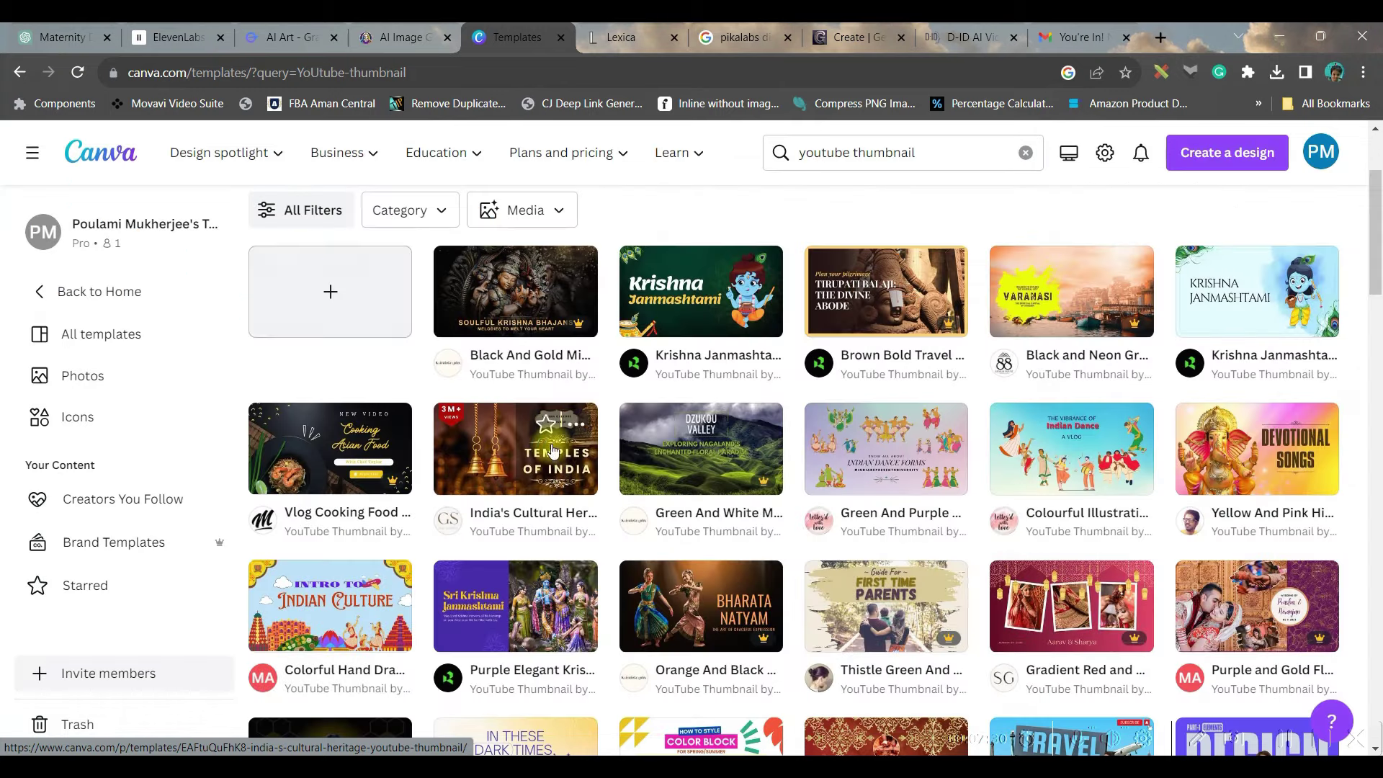
left_click(326, 286)
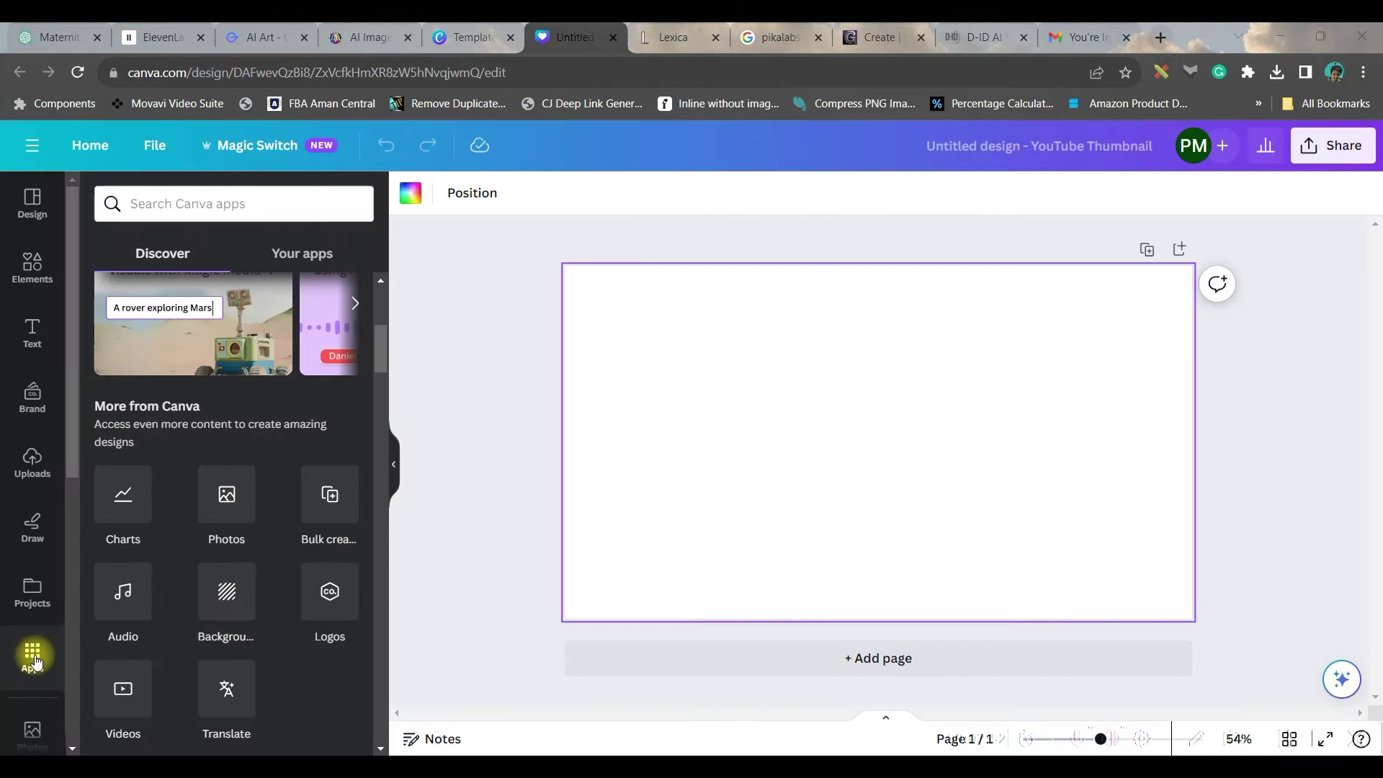
Search the Canva apps for "Magic Media" and open the Magic Media app.
left_click(227, 202)
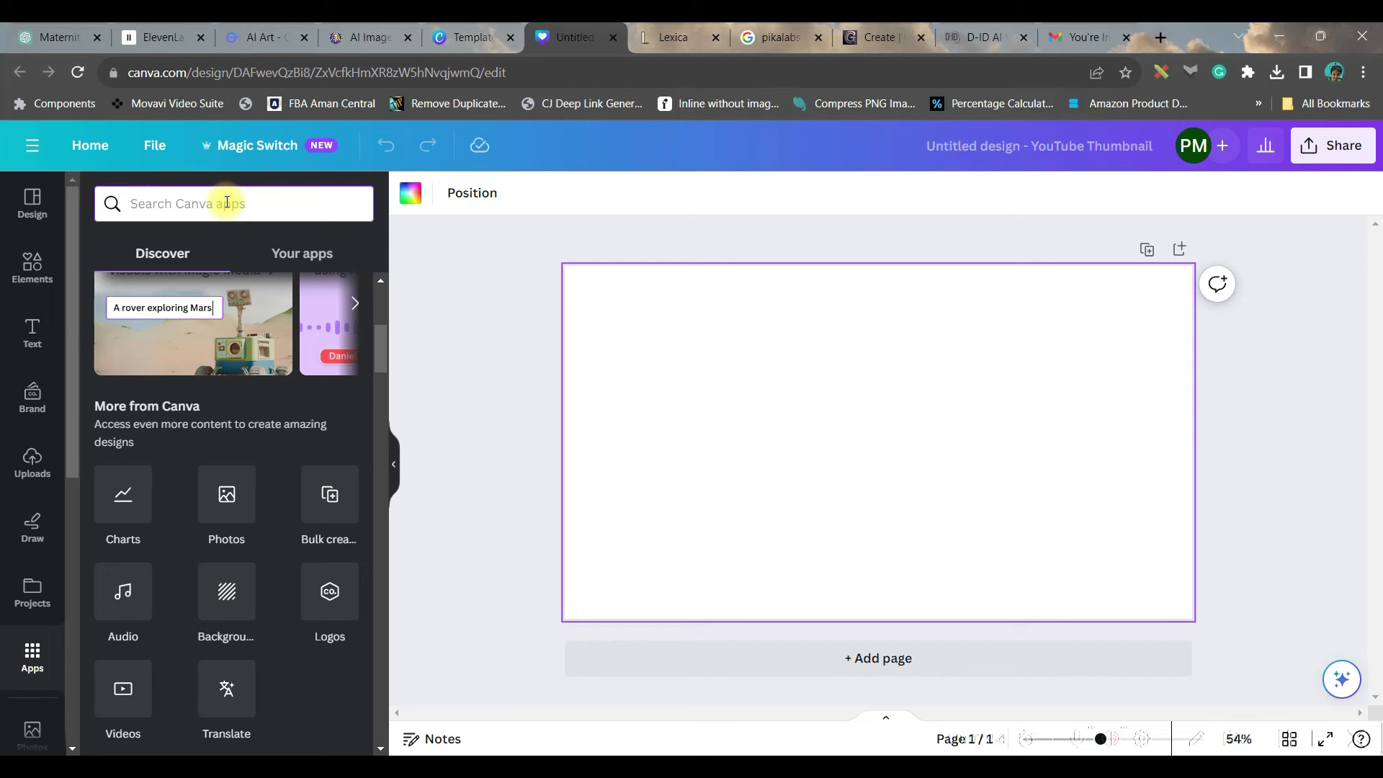
type("Magic Me")
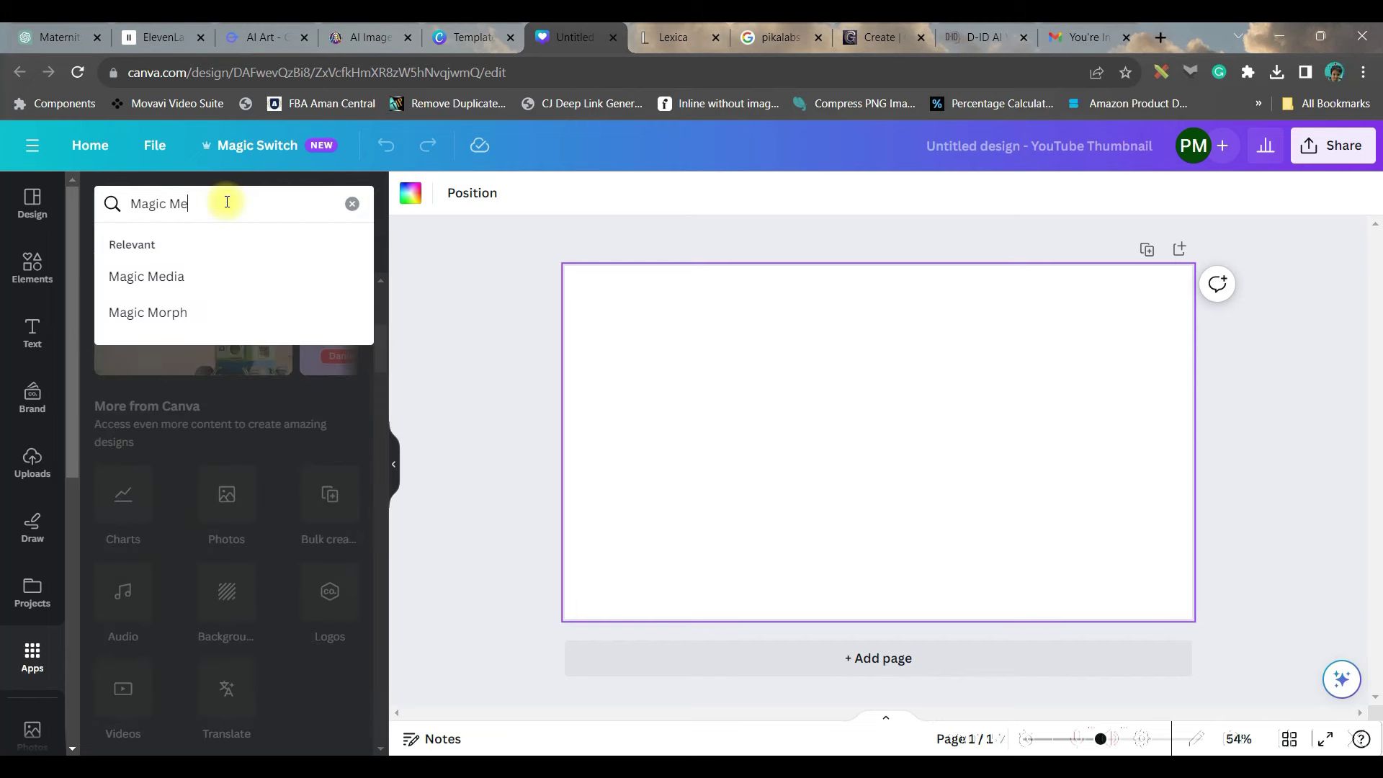
type("dia")
key("Return")
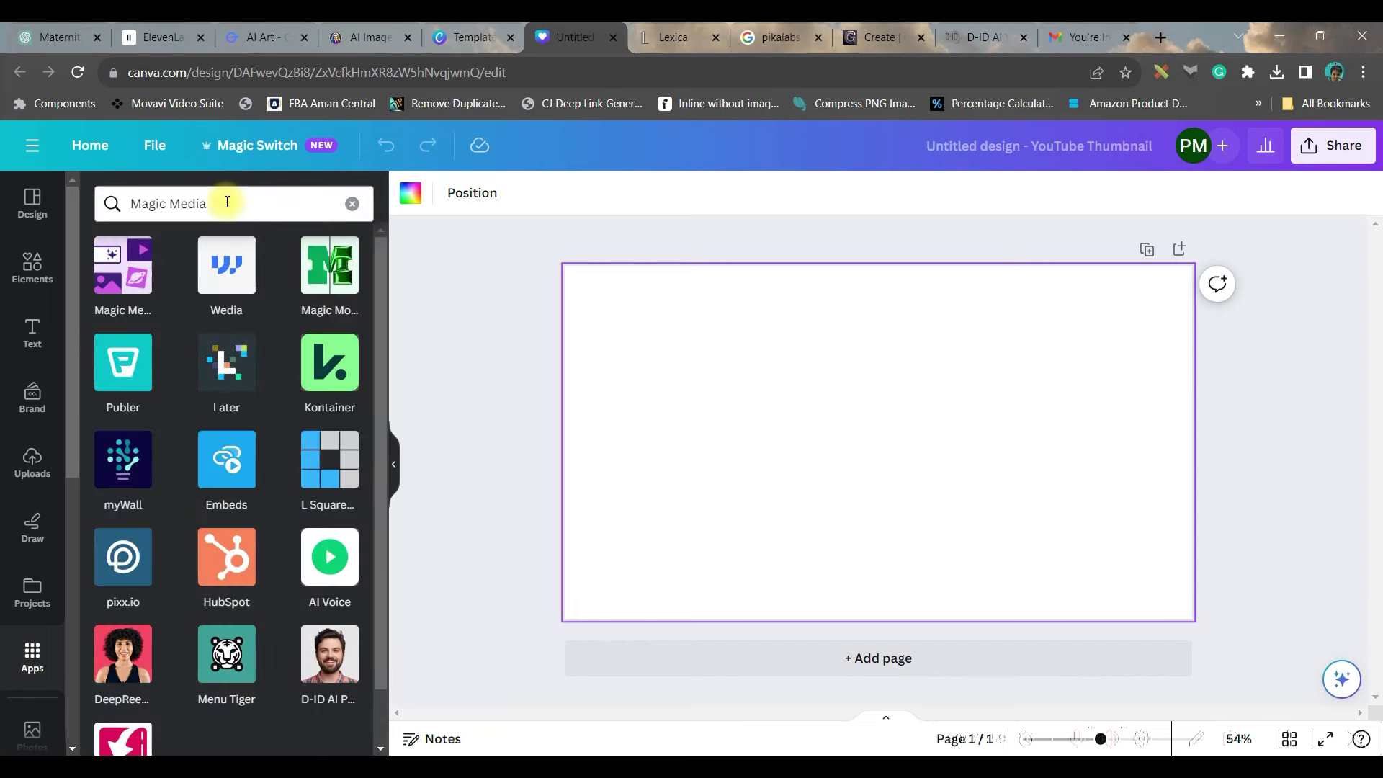
left_click(124, 283)
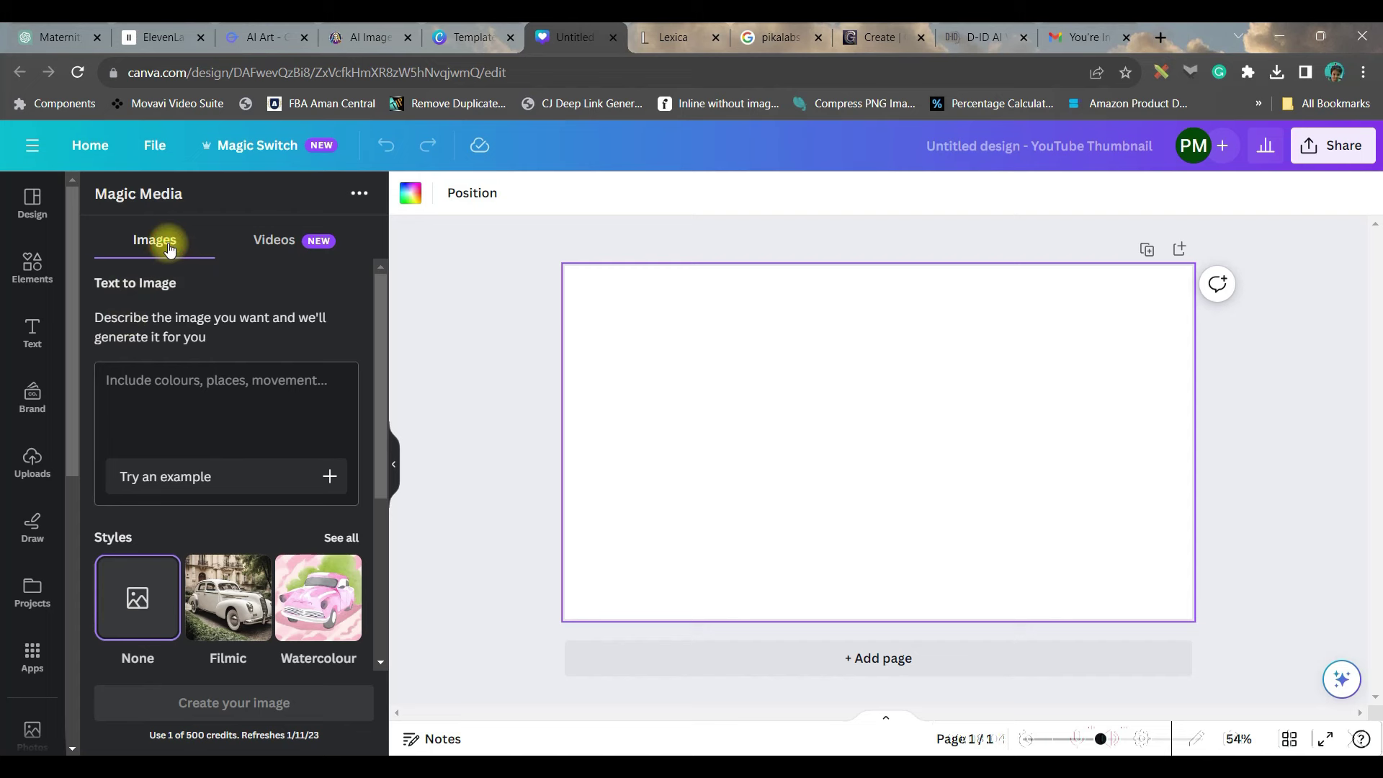
Paste Max's science lab prompt from GravityWrite as Magic Media's Text to Image description.
left_click(265, 239)
left_click(151, 238)
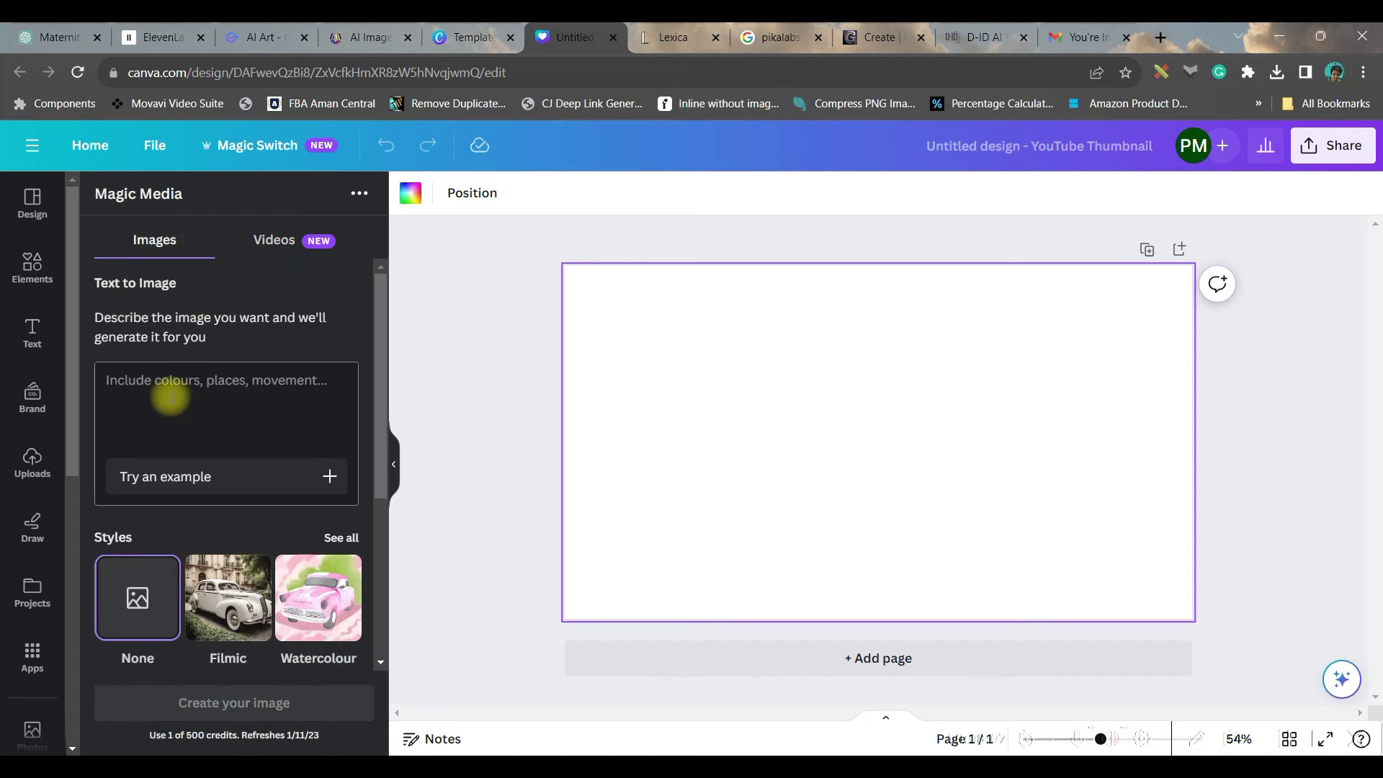
key("ctrl+v")
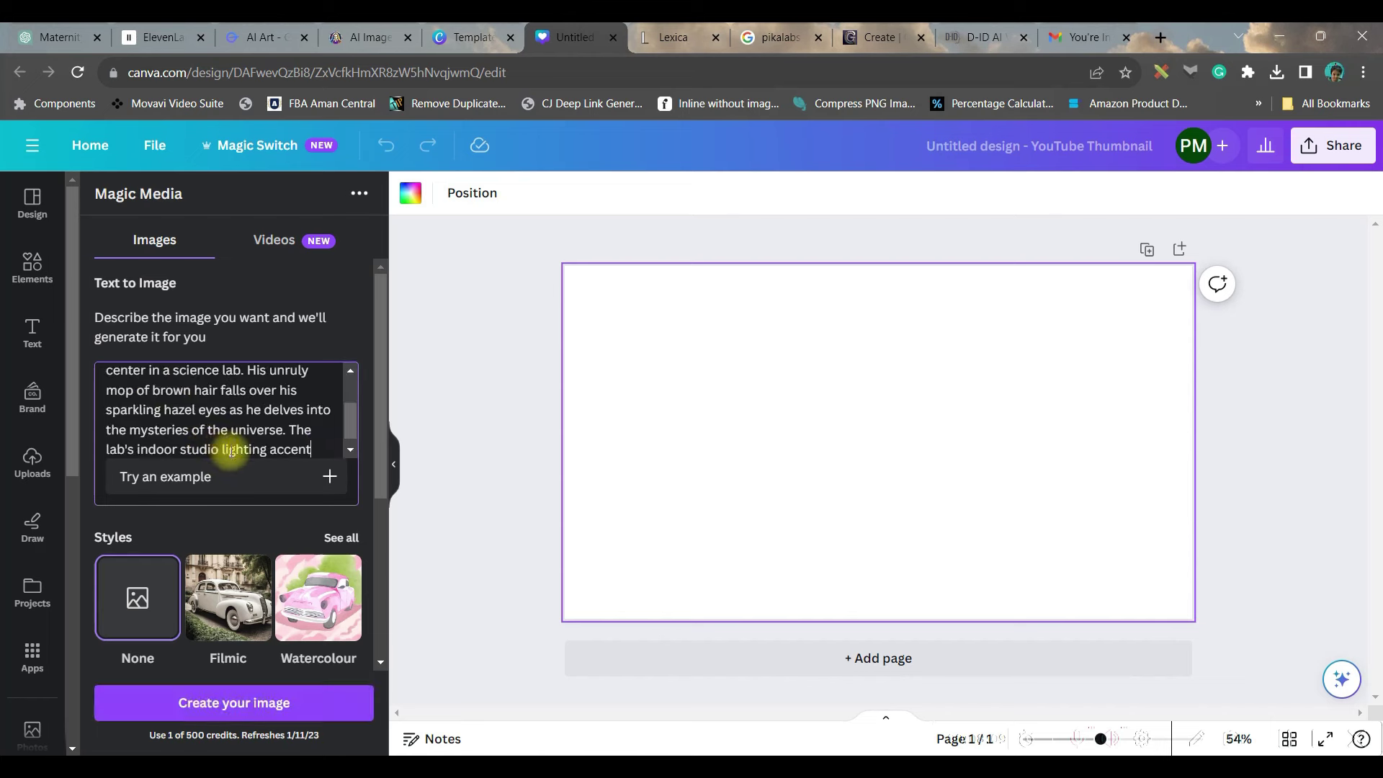
Choose the Dreamy style and the Landscape aspect ratio, and create the images of Max.
scroll(208, 609, "down", 5)
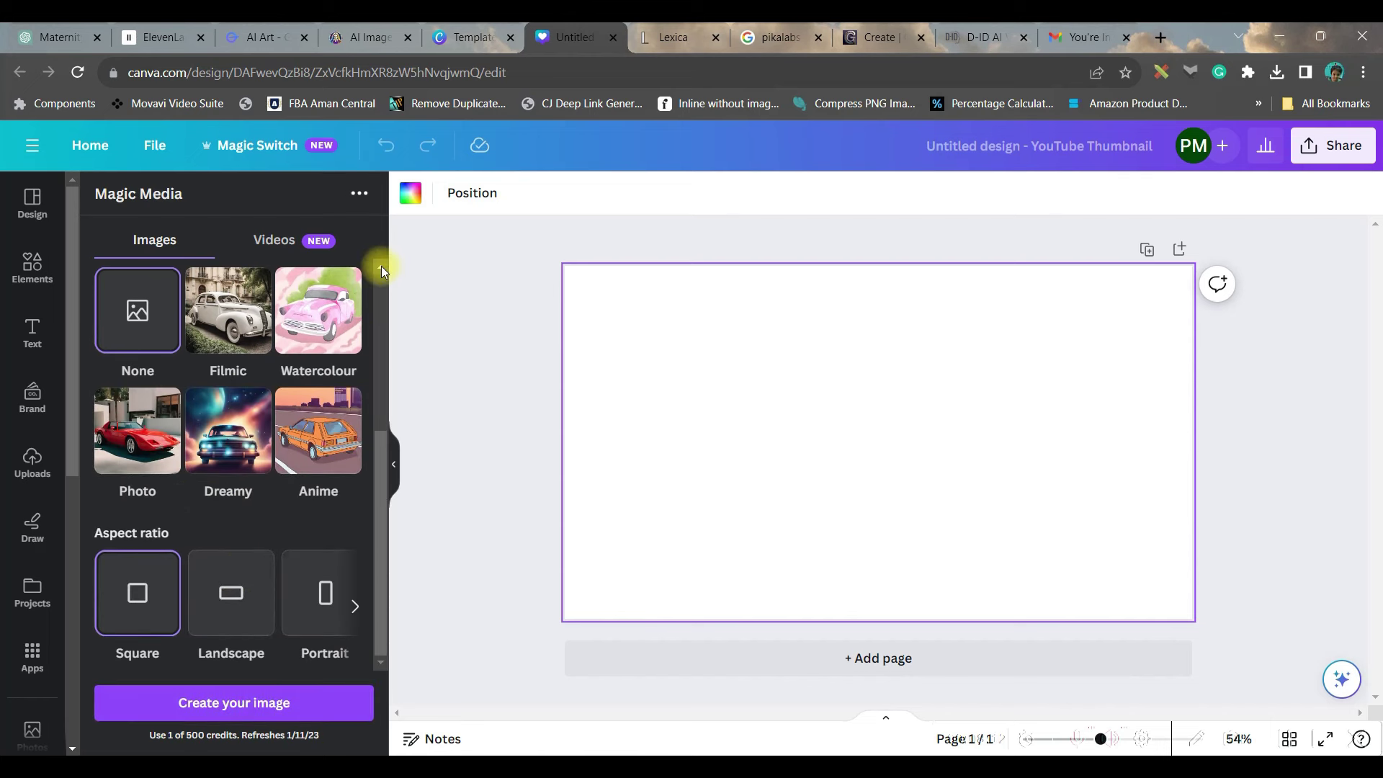
left_click(257, 431)
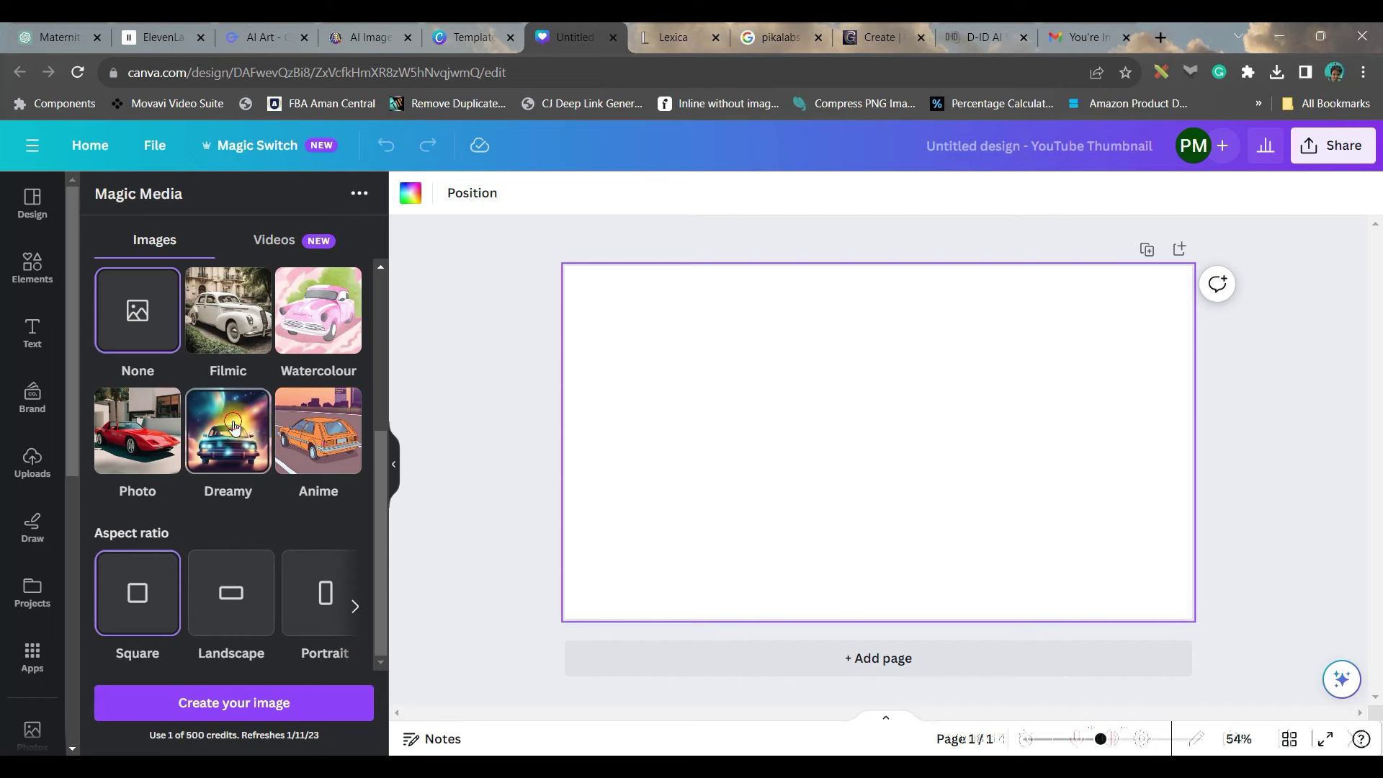
left_click(353, 606)
left_click(229, 603)
left_click(256, 709)
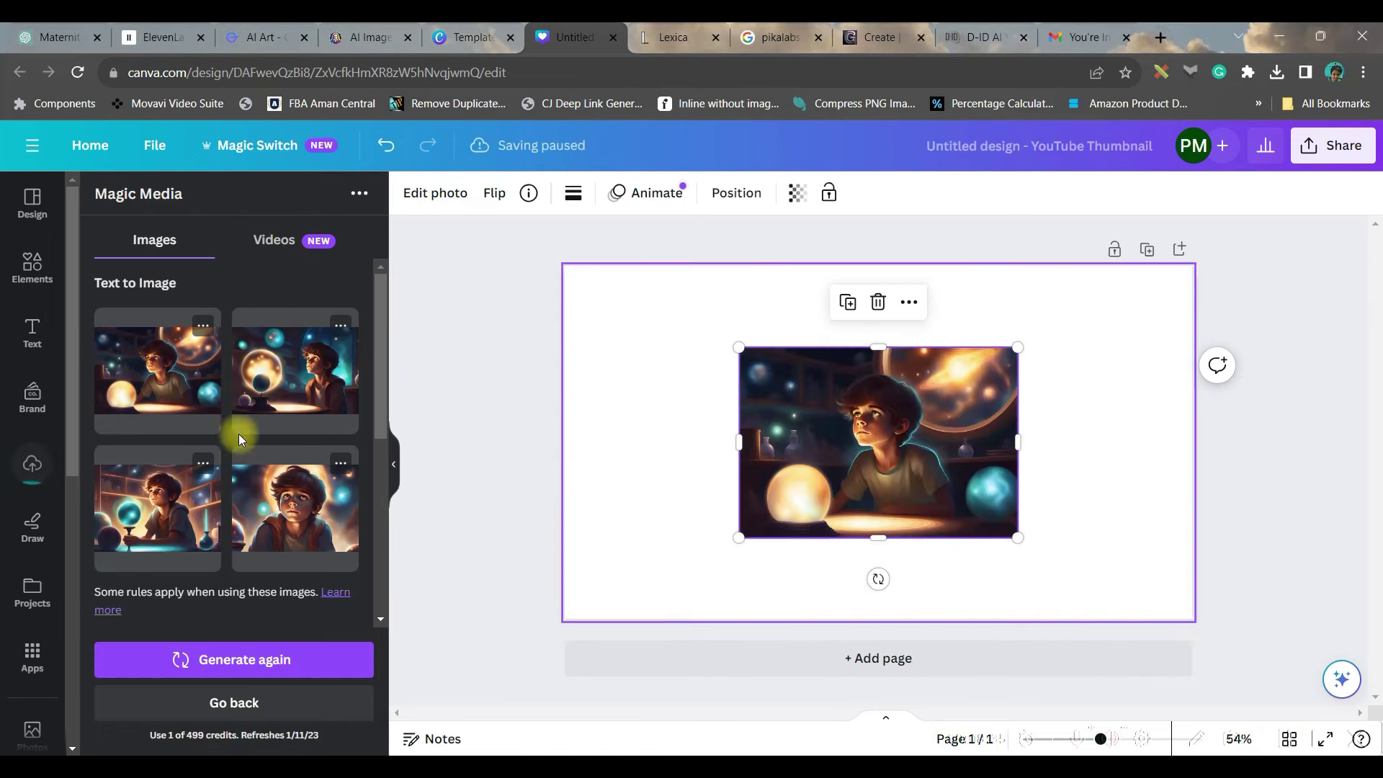
Set the first Max image as page 1's background, and add a second page with the second generated image as its background.
right_click(842, 433)
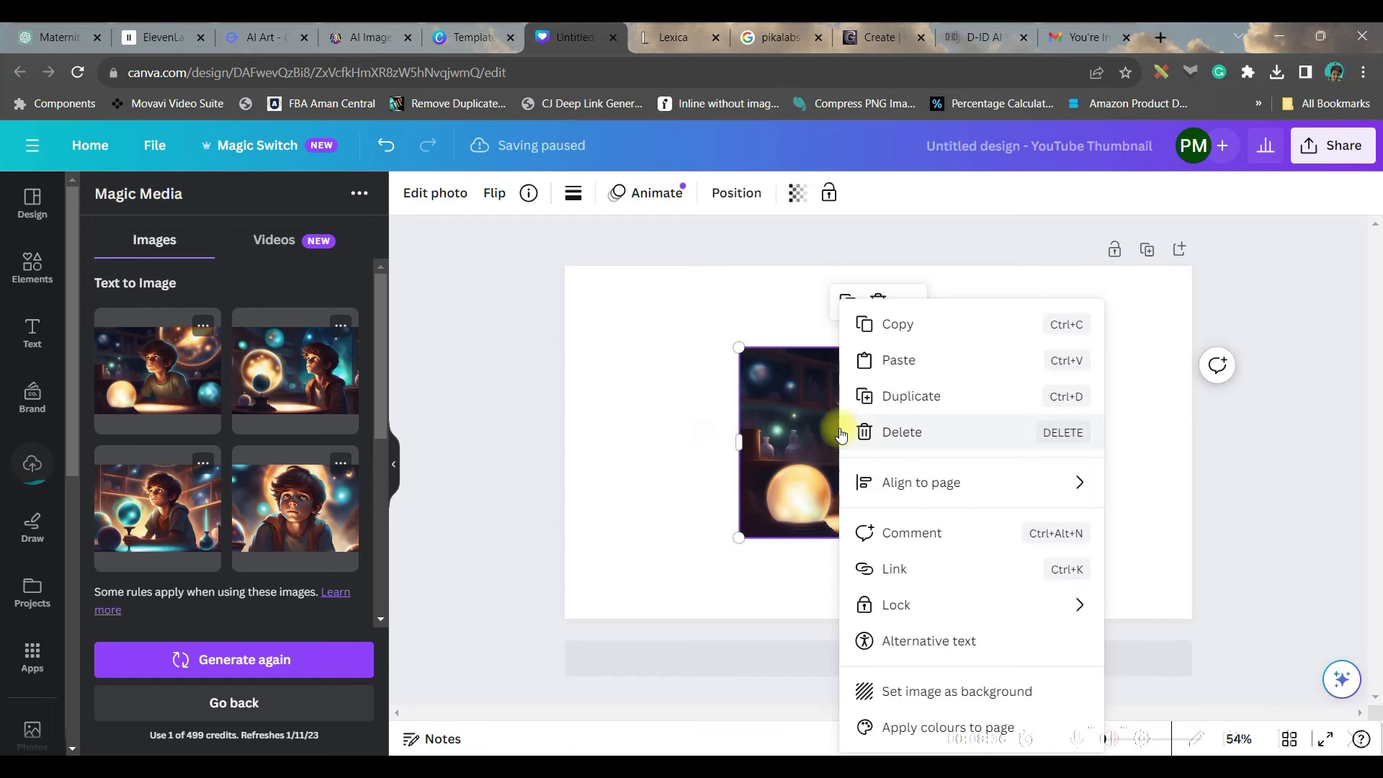
left_click(937, 690)
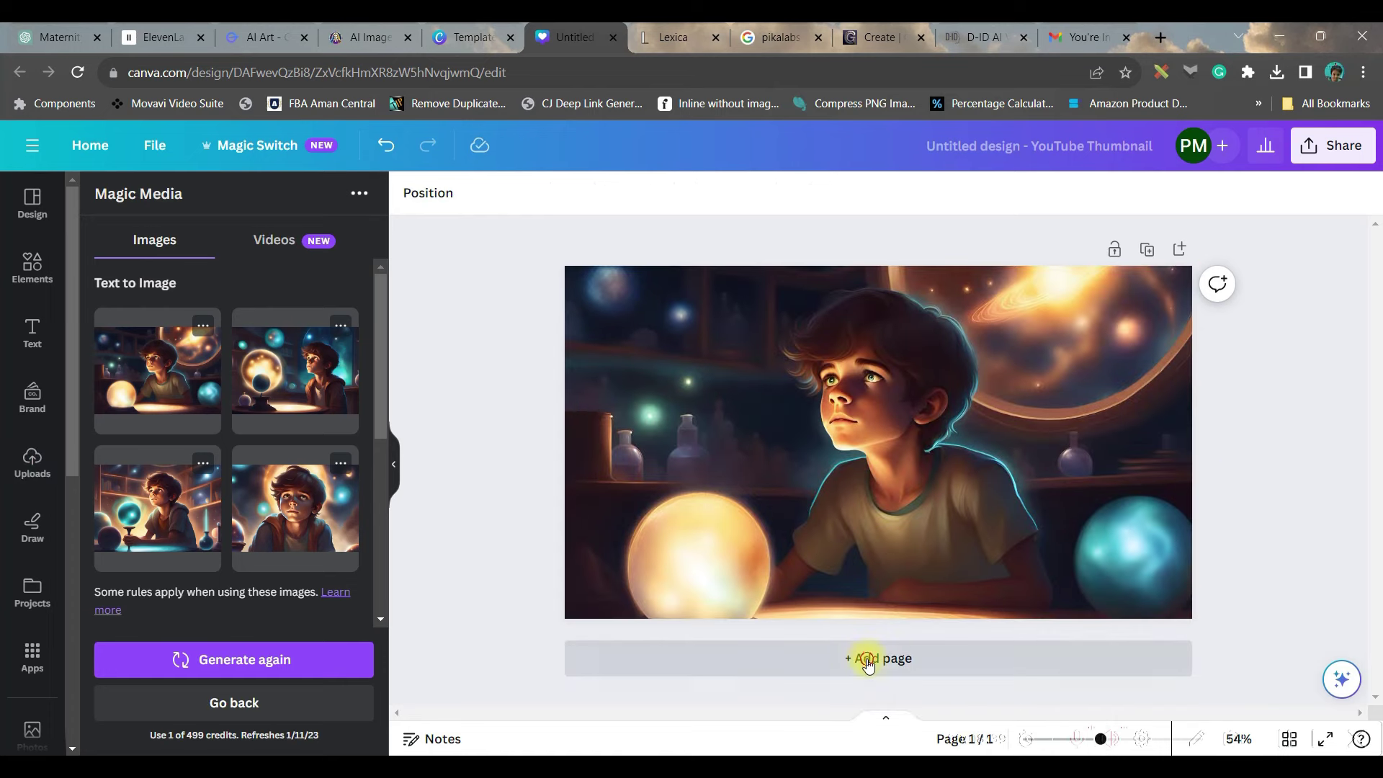
left_click(869, 663)
left_click(295, 371)
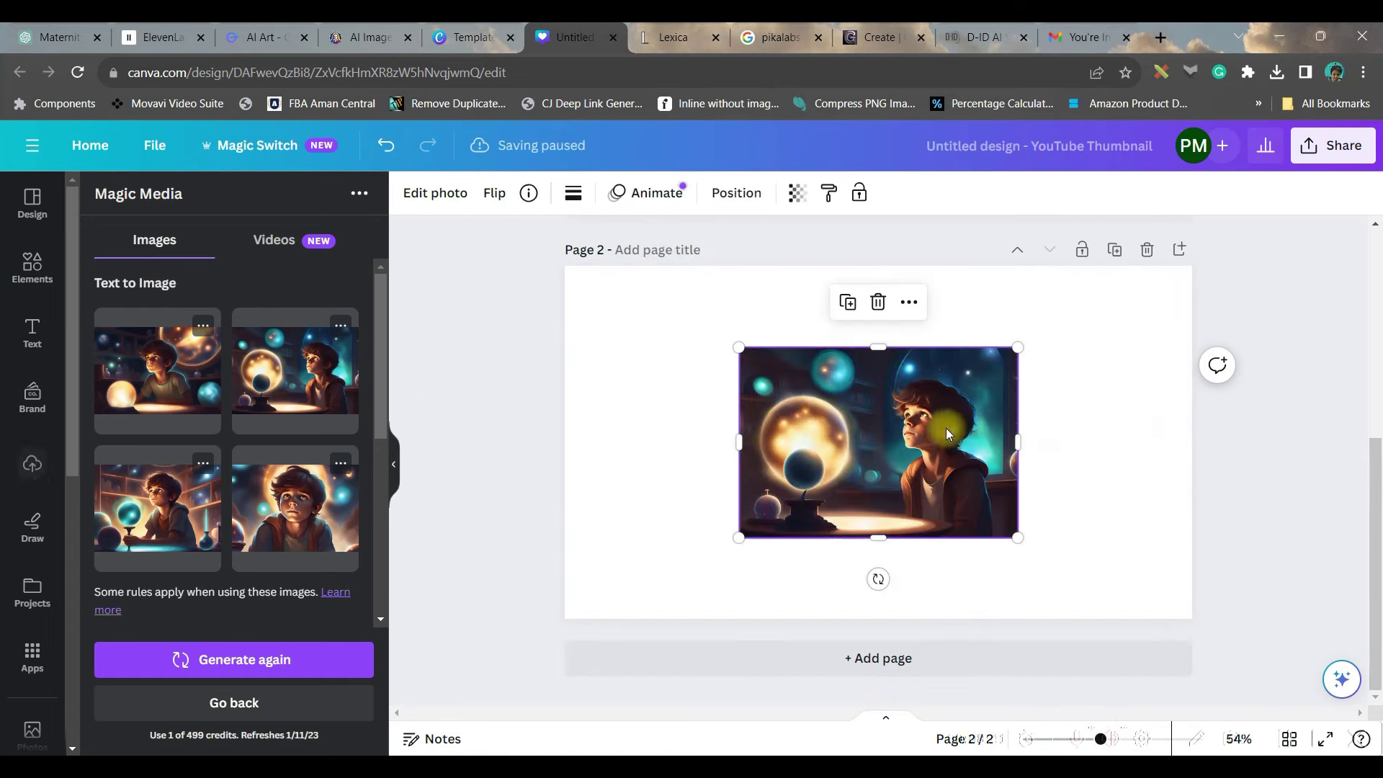
right_click(948, 433)
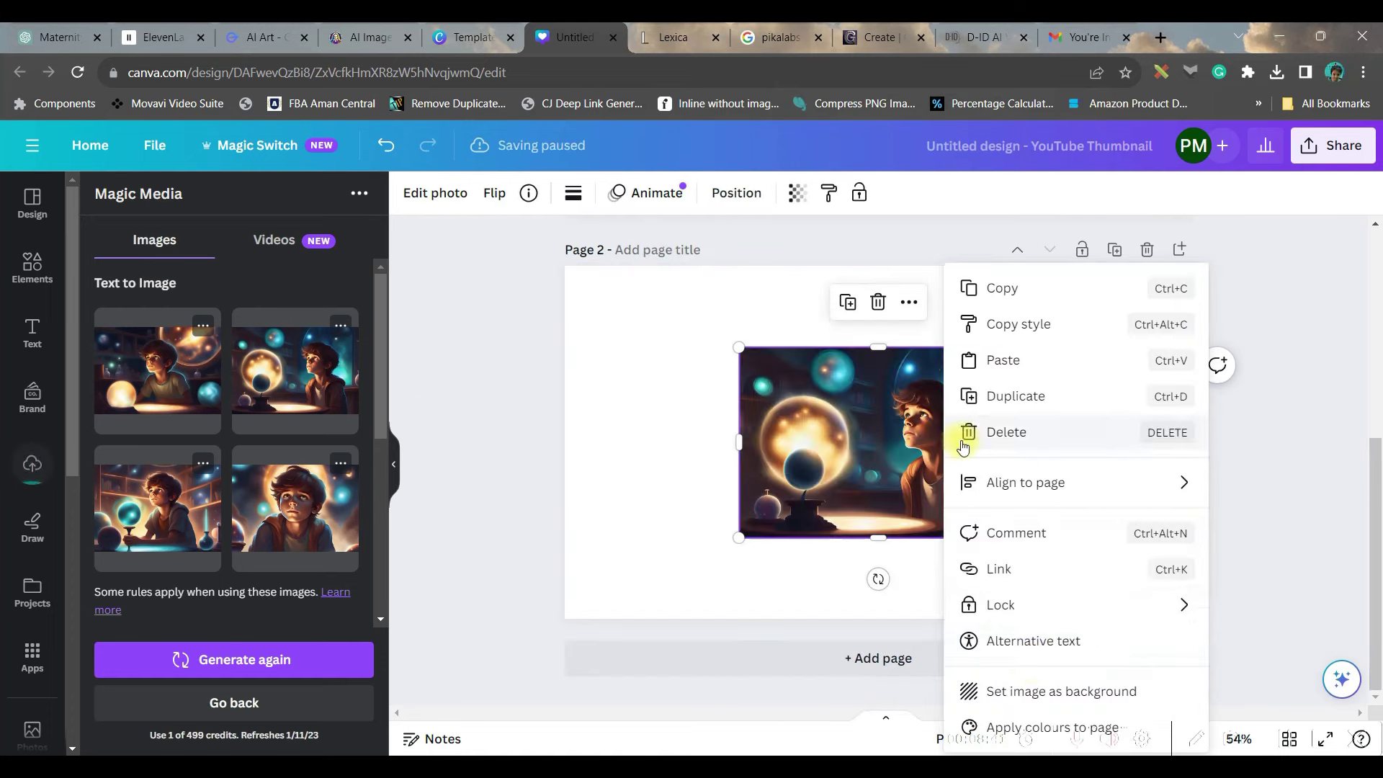
left_click(1023, 694)
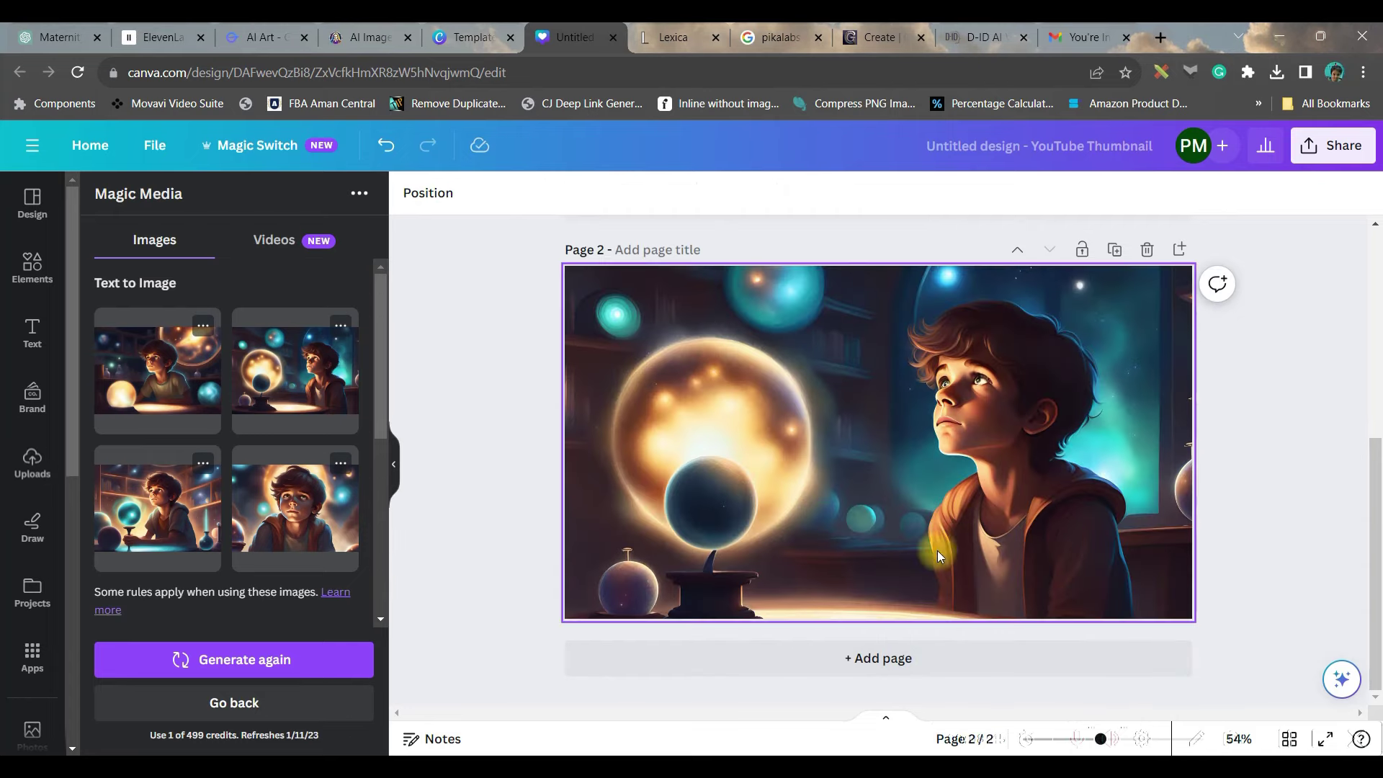
Add a third and a fourth page, using the third and fourth generated Max images as their backgrounds.
left_click(890, 658)
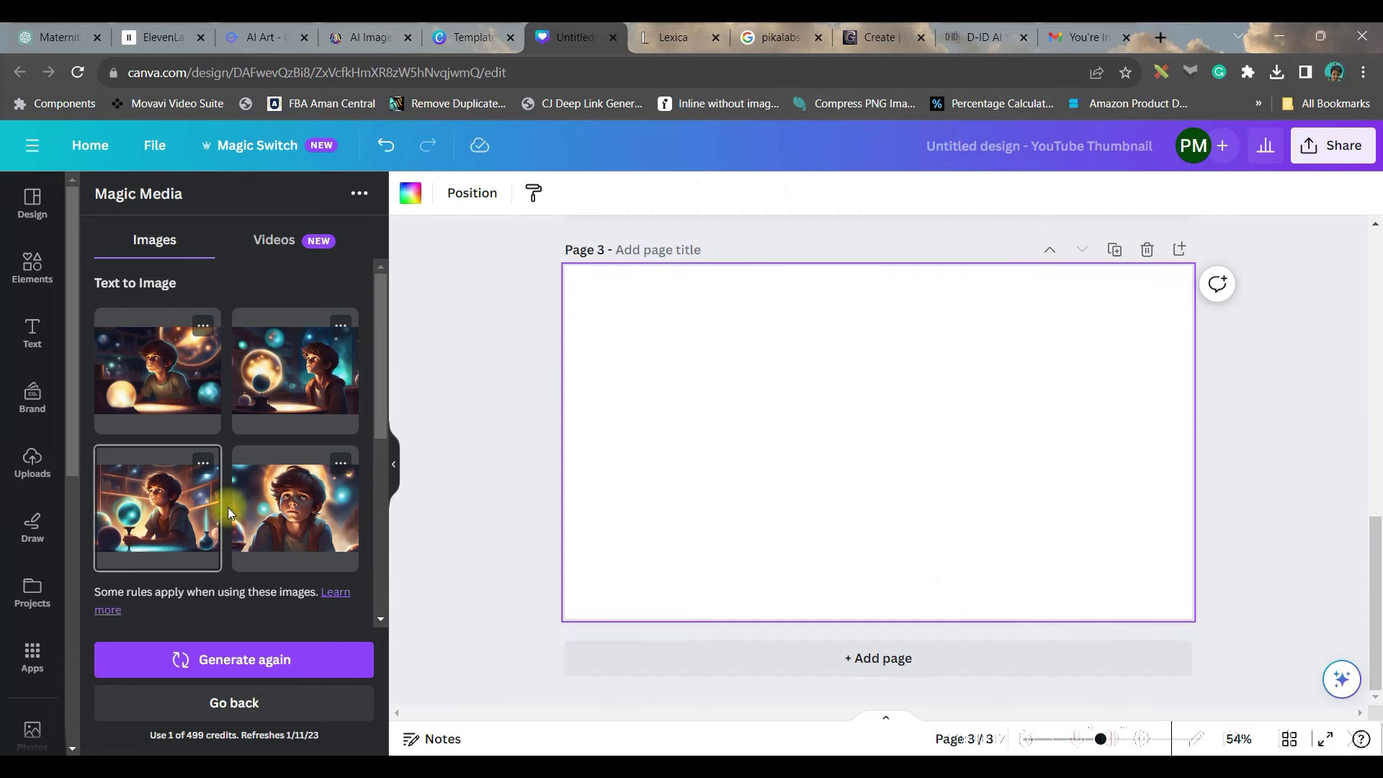
left_click(227, 512)
right_click(911, 461)
left_click(1019, 692)
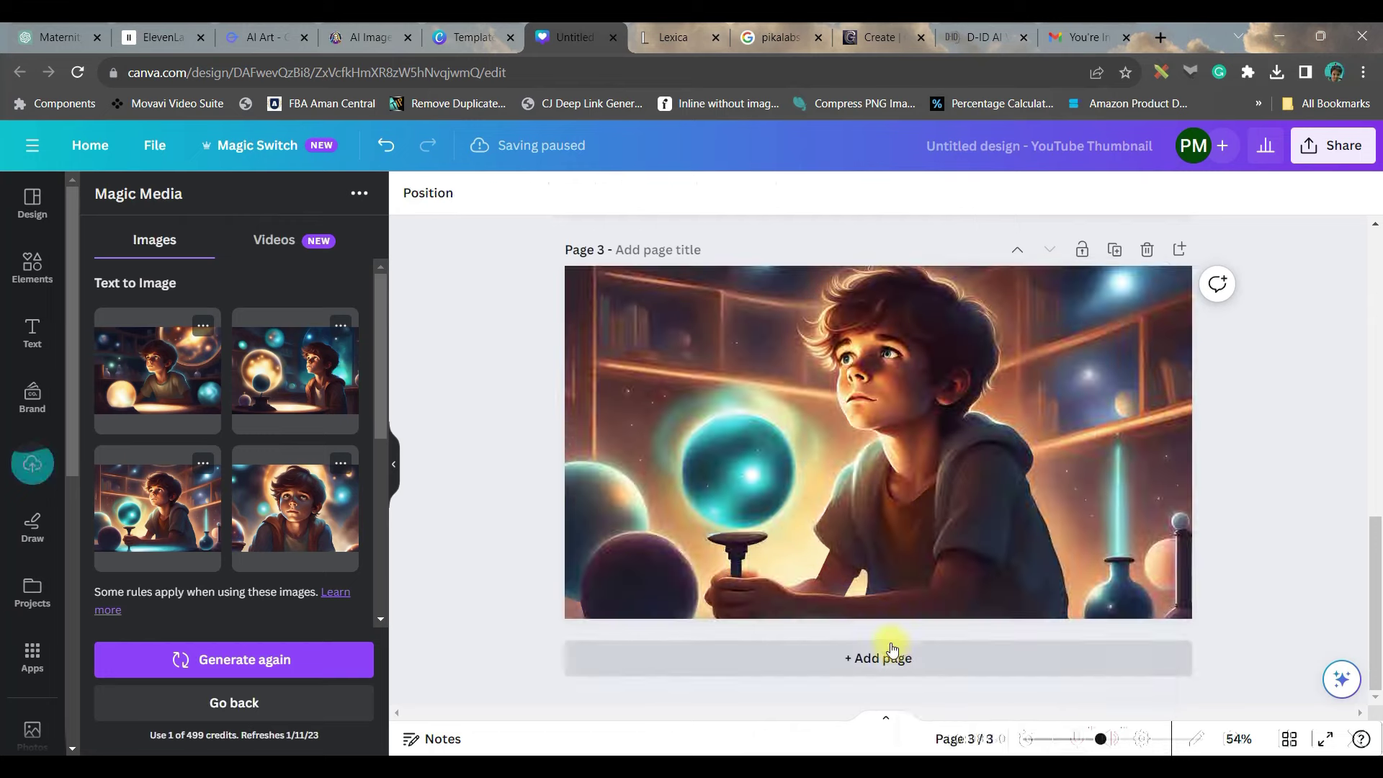
left_click(892, 648)
left_click(295, 508)
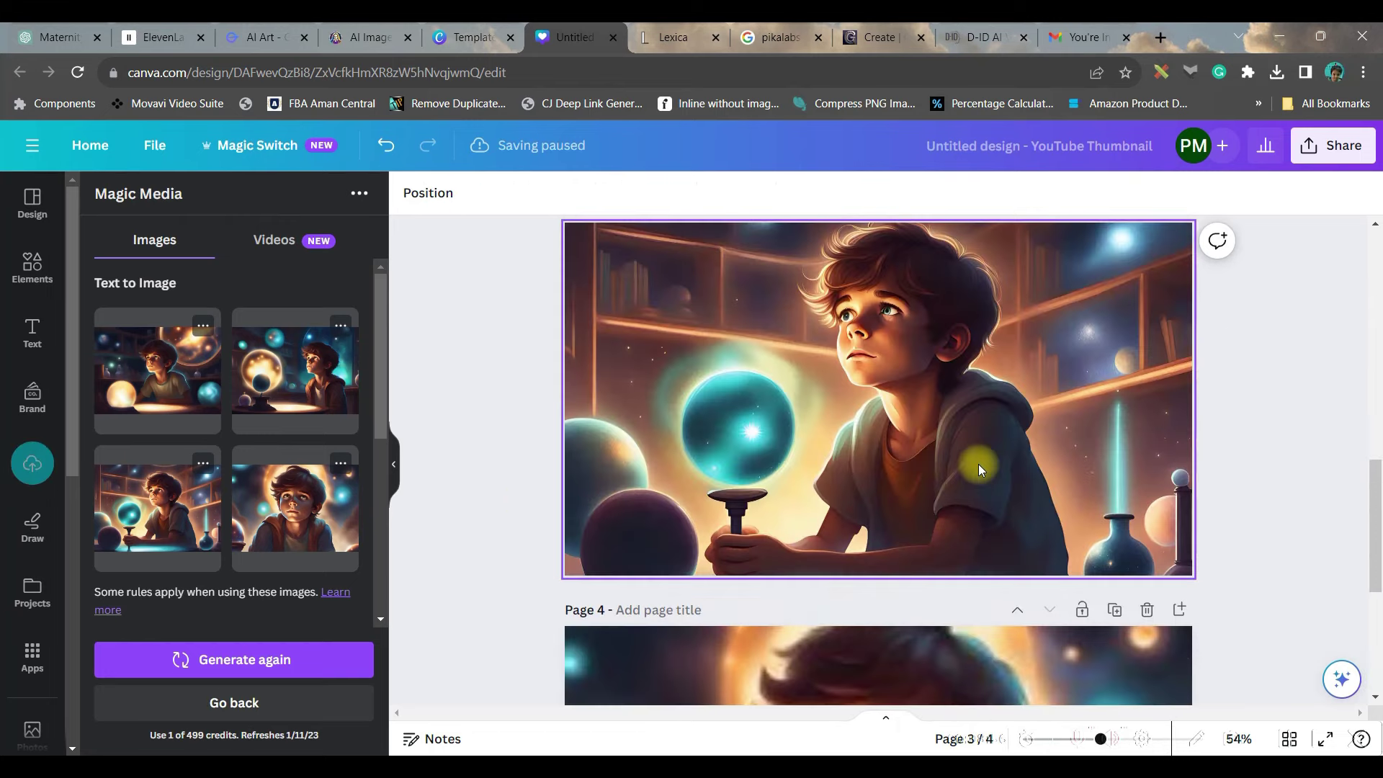
Review the Max images on the Canva pages and compare them with the Max images generated in Leonardo.Ai.
scroll(978, 464, "down", 5)
scroll(1000, 450, "up", 6)
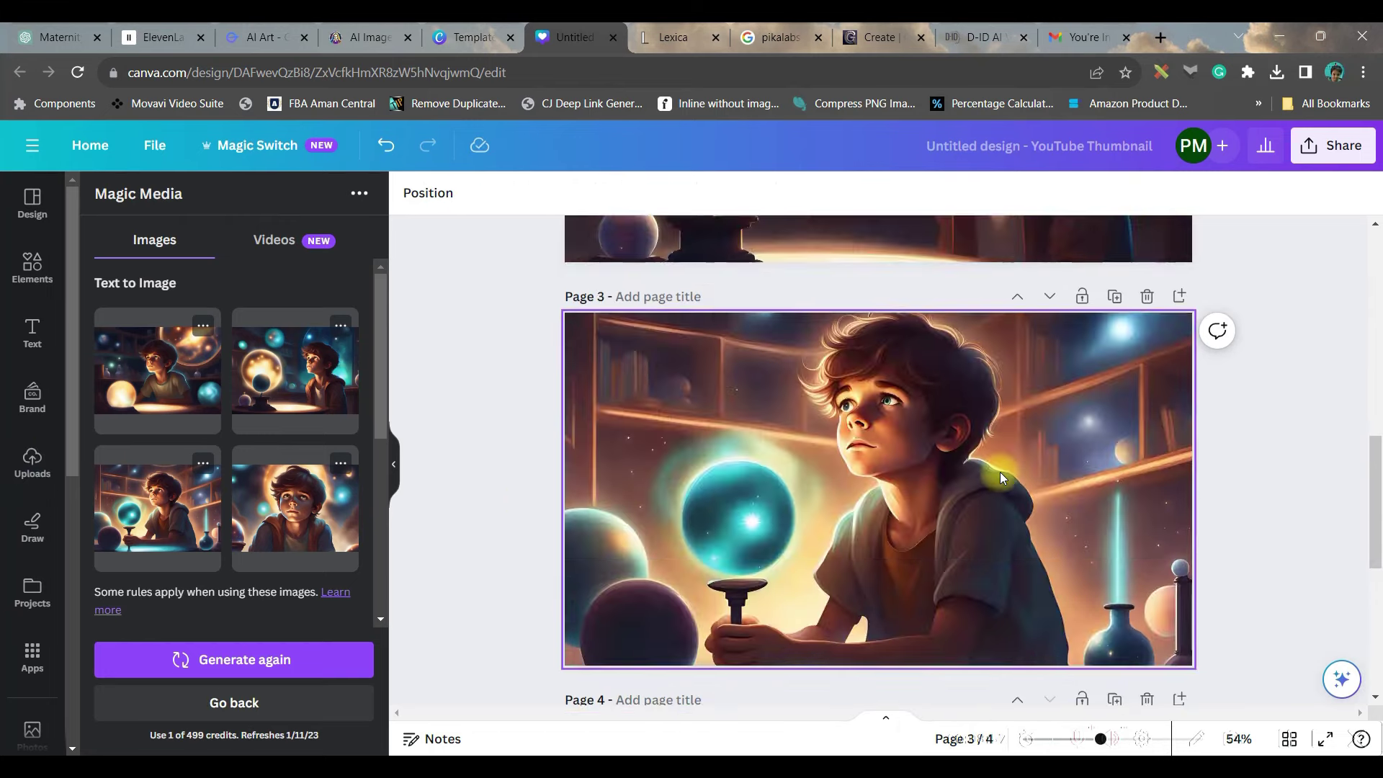
scroll(1000, 473, "up", 10)
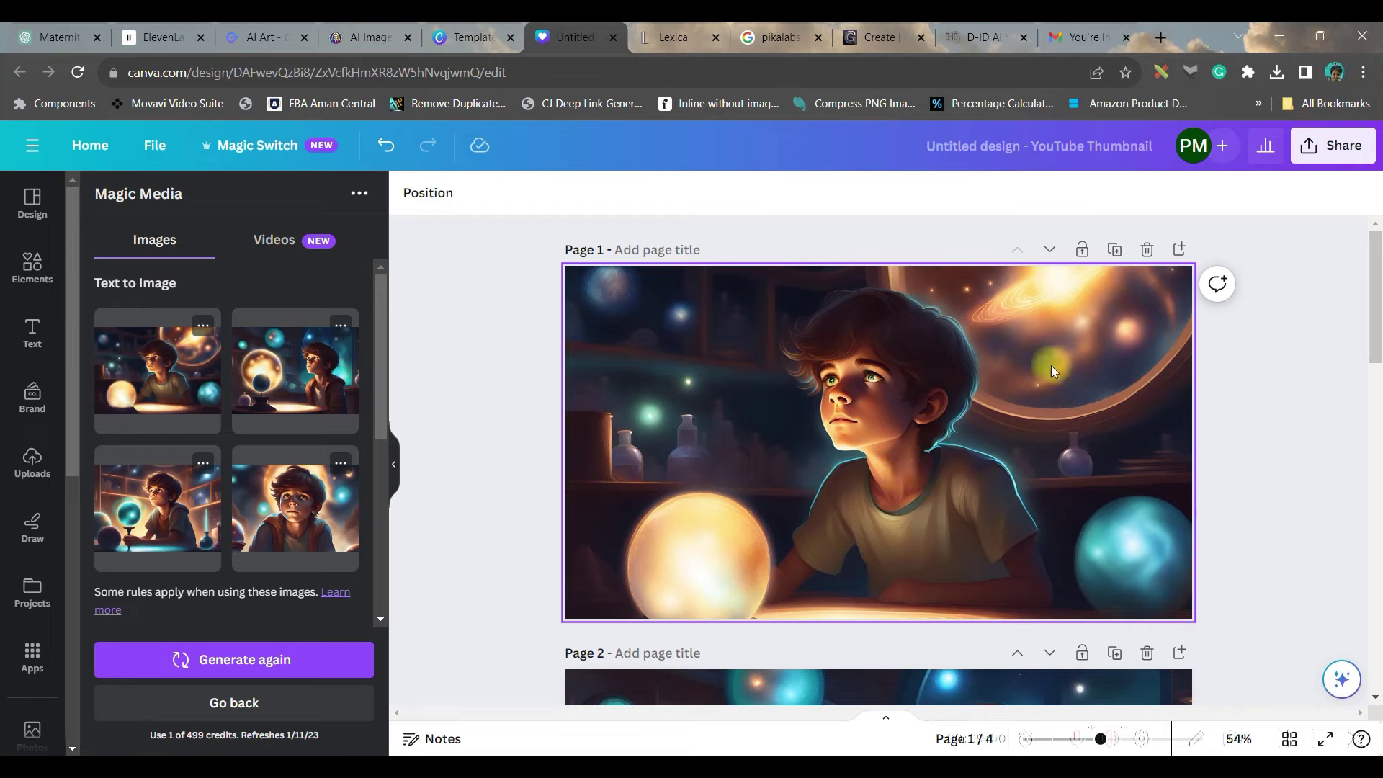
scroll(1005, 379, "down", 2)
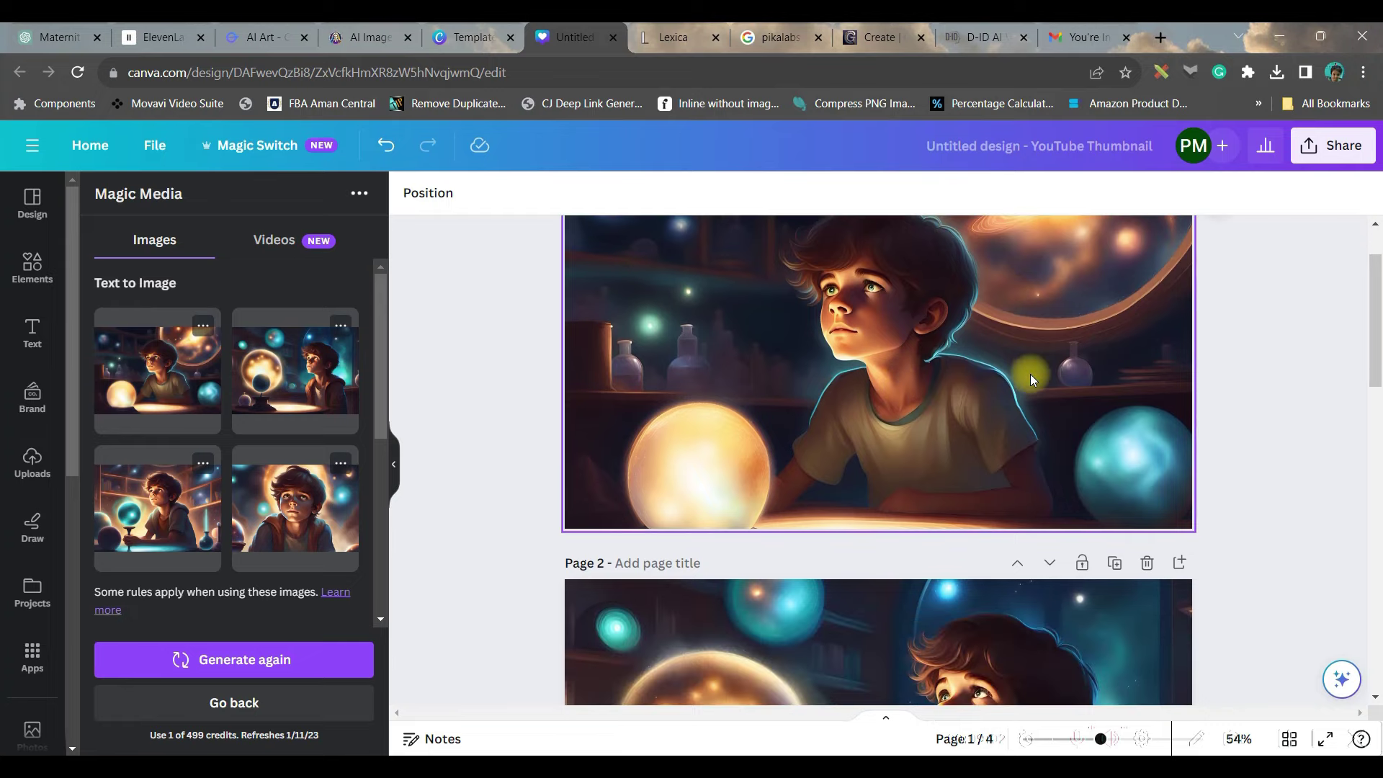
left_click(366, 37)
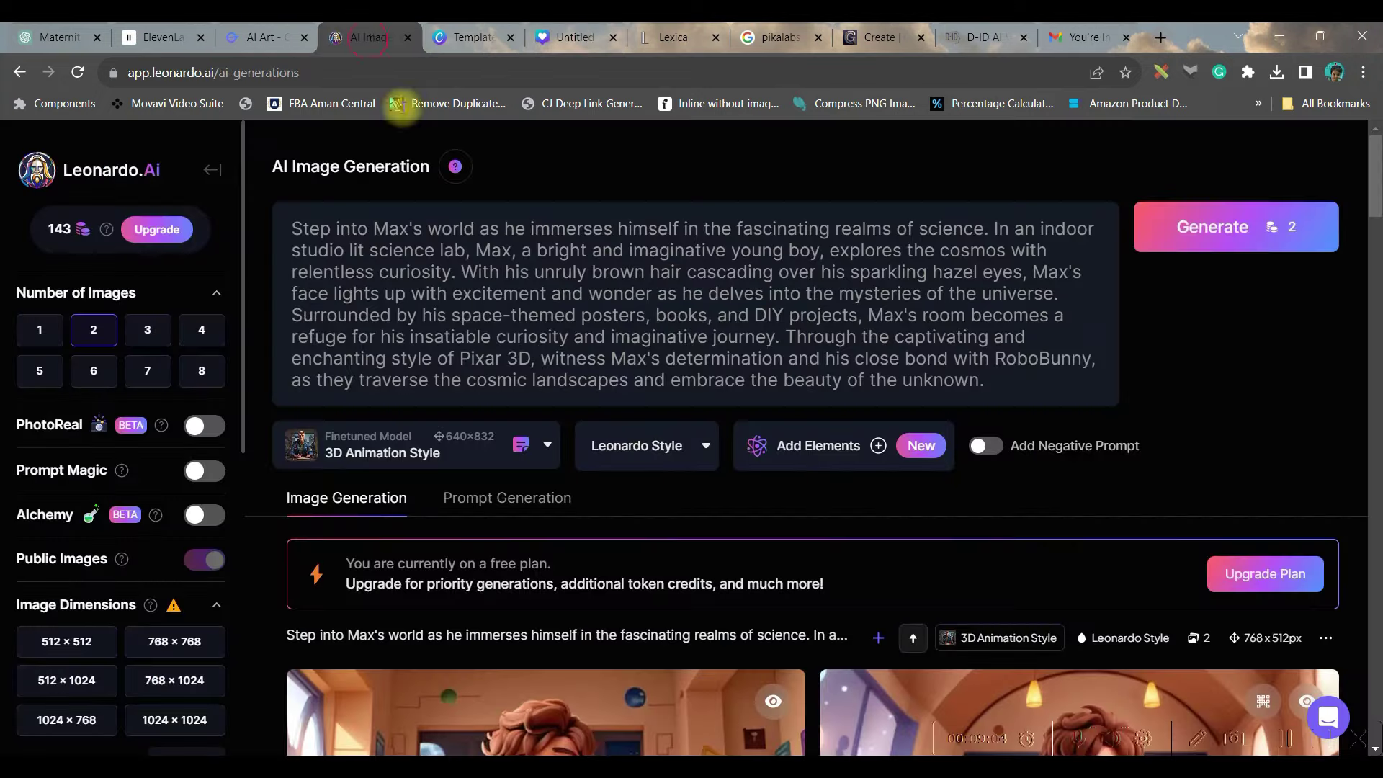
scroll(704, 487, "down", 3)
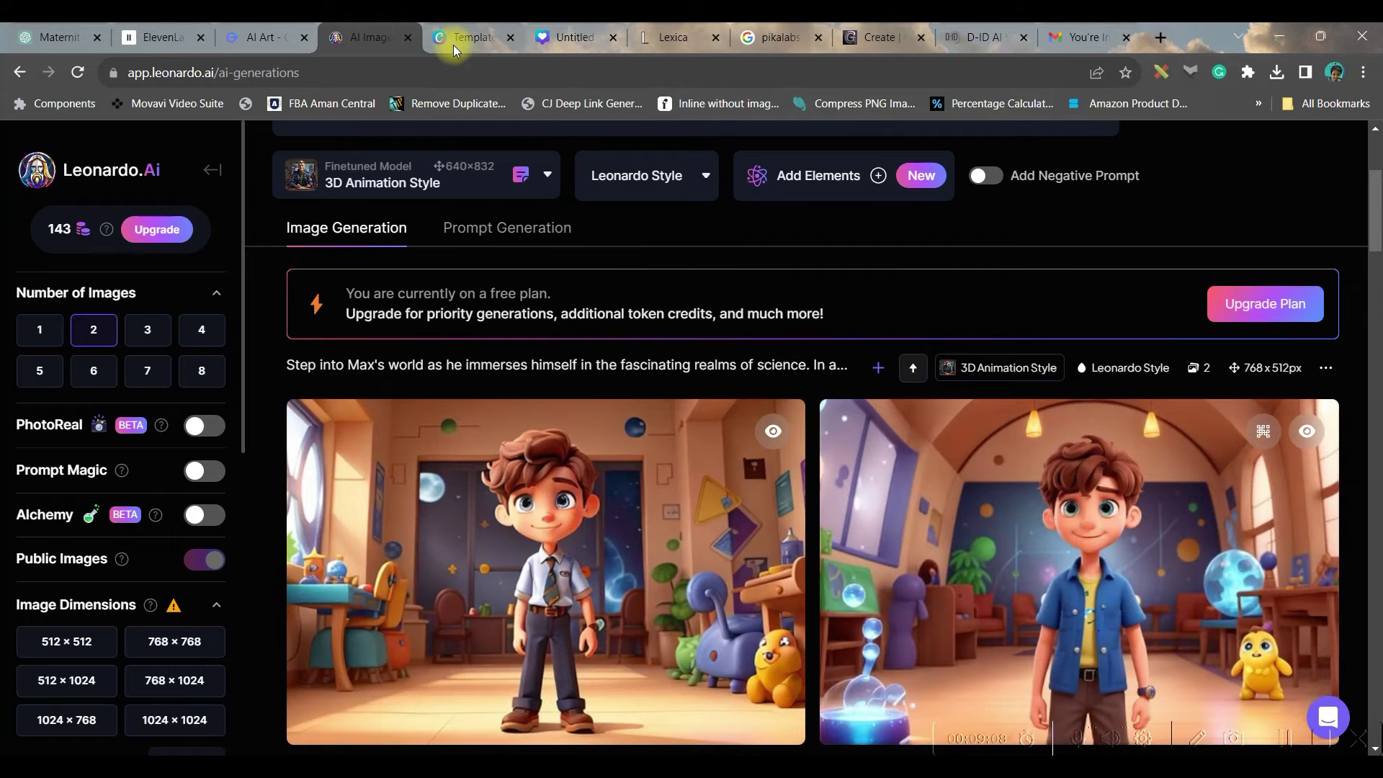
left_click(563, 33)
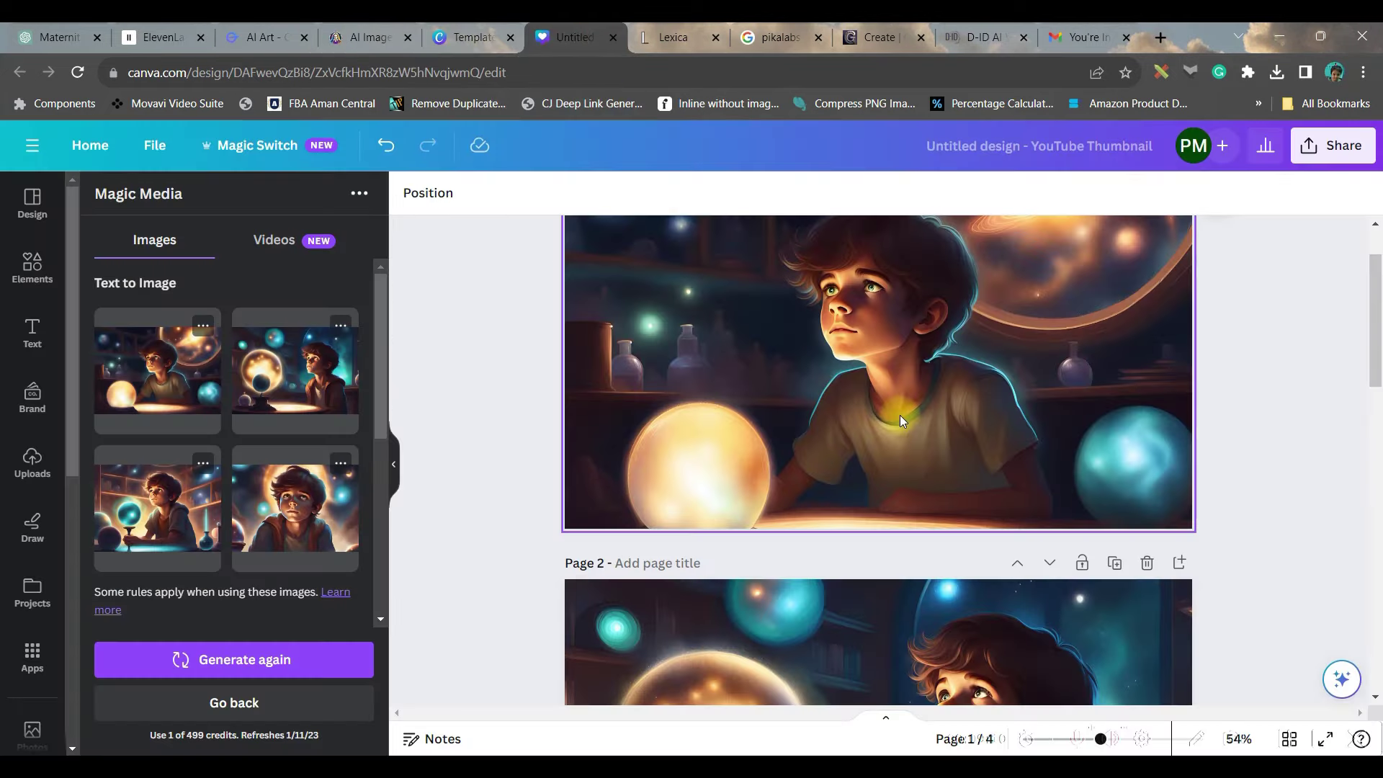
scroll(1196, 455, "up", 1)
Copy RoboBunny's description from ChatGPT into GravityWrite's AI Art subject field and generate new image prompts.
left_click(263, 37)
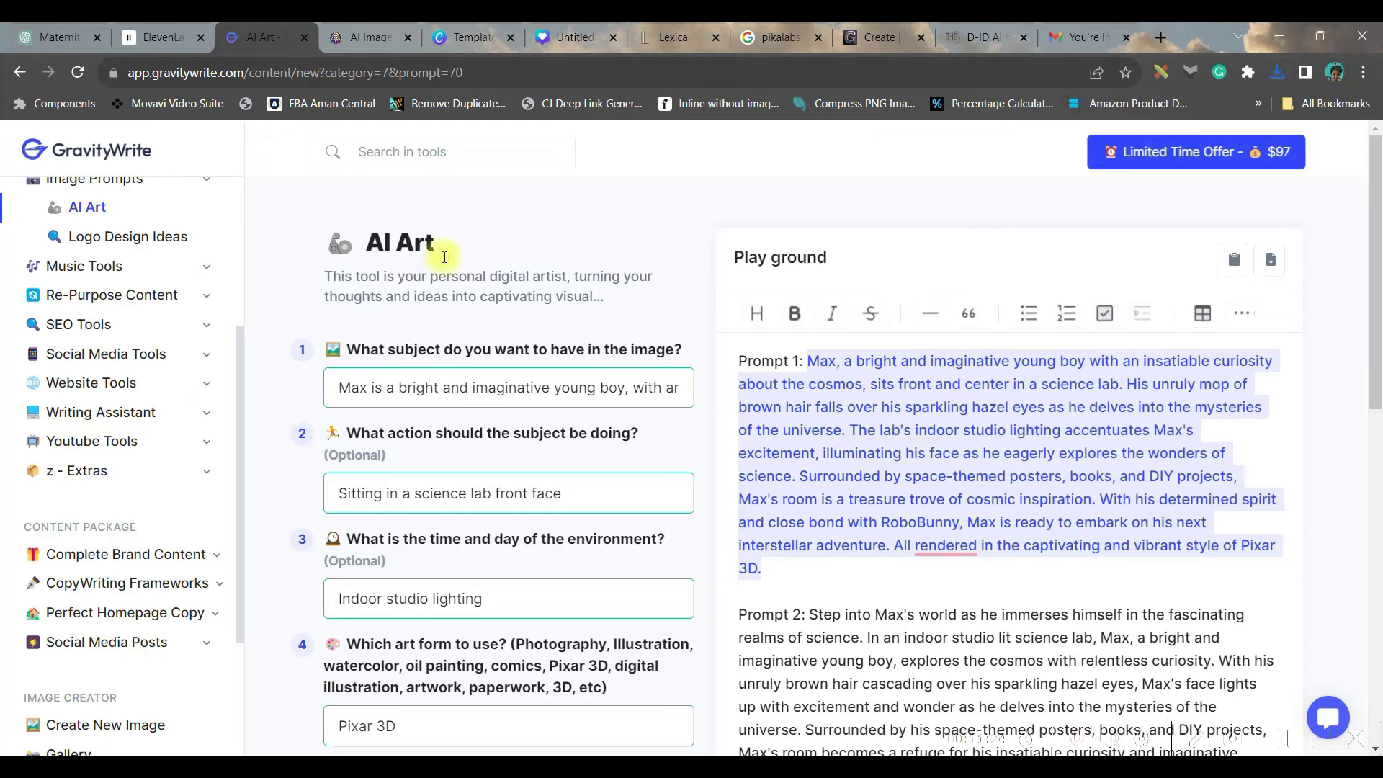
left_click(41, 36)
left_click(417, 371)
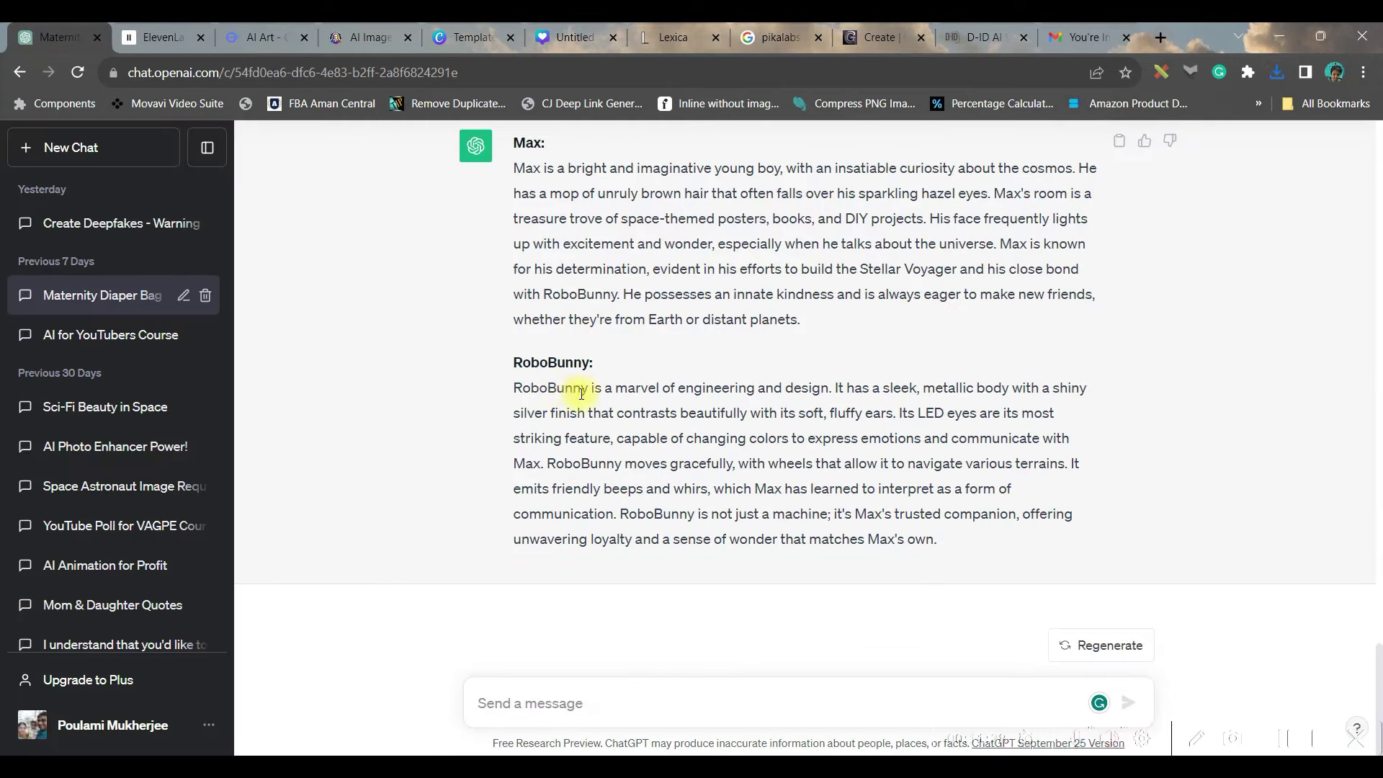
left_click_drag(515, 389, 958, 550)
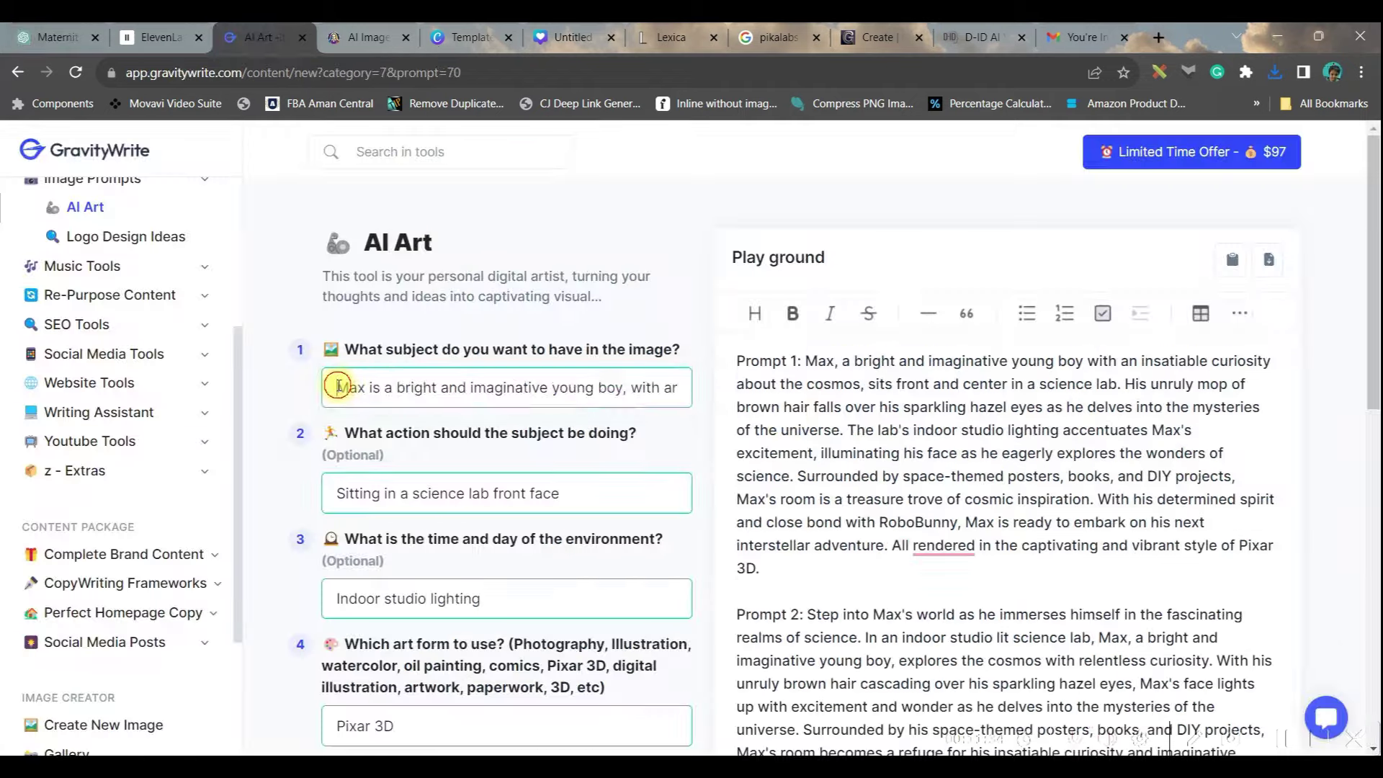
left_click(340, 382)
type("RoboBunny is a marvel of engineering and design. It has a sleek, metallic body with a shiny silver finish that contrasts beautifully with its soft, fluffy ears. Its LED eyes are its most striking feature, capable of changing colors to express emotions and communicate with Max. RoboBunny moves gracefully, with wheels that allow it to navigate various terrains. It emits friendly beeps and whirs, which Max has learned to interpret as a form of communication. RoboBunny is not just a machine; it's Max's trusted companion, offering unwavering loyalty and a sense of wonder that matches Max's own.")
scroll(524, 598, "down", 3)
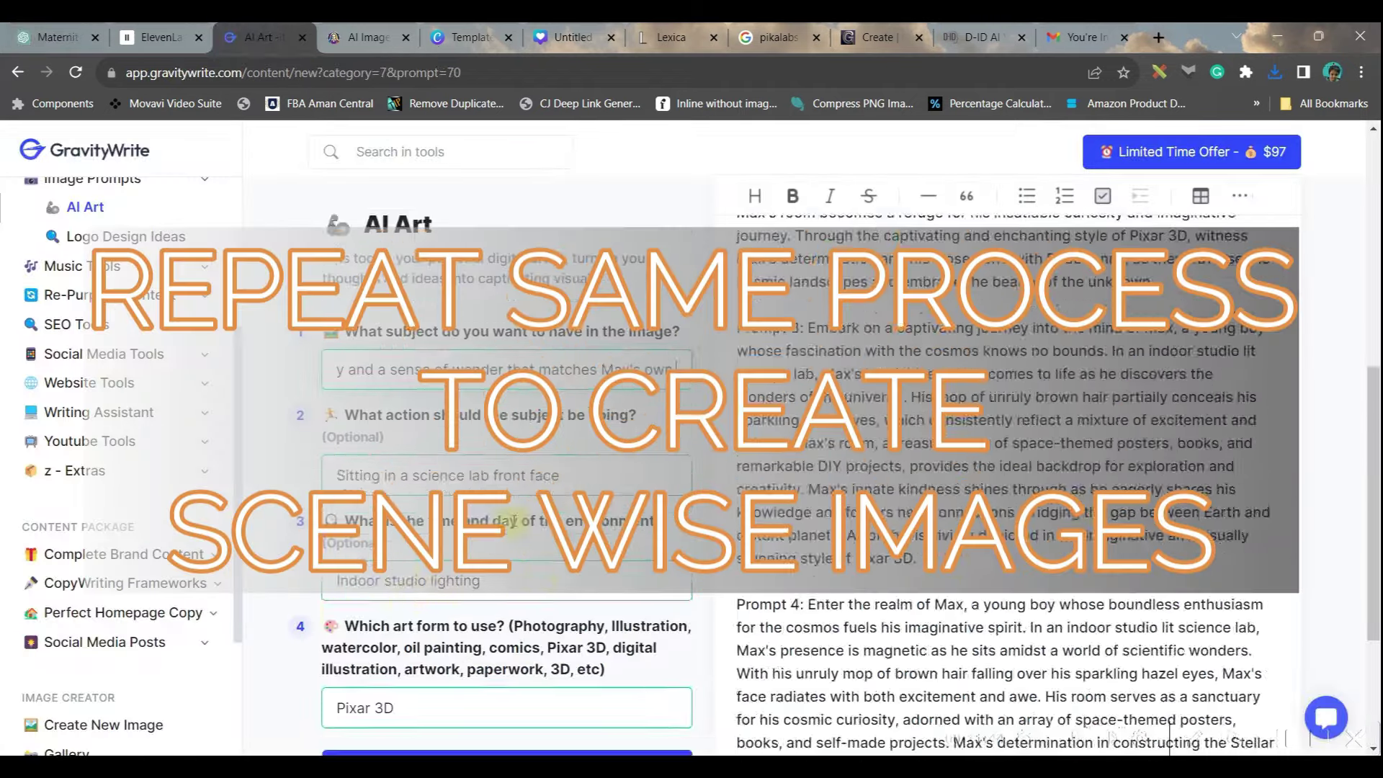
left_click(525, 609)
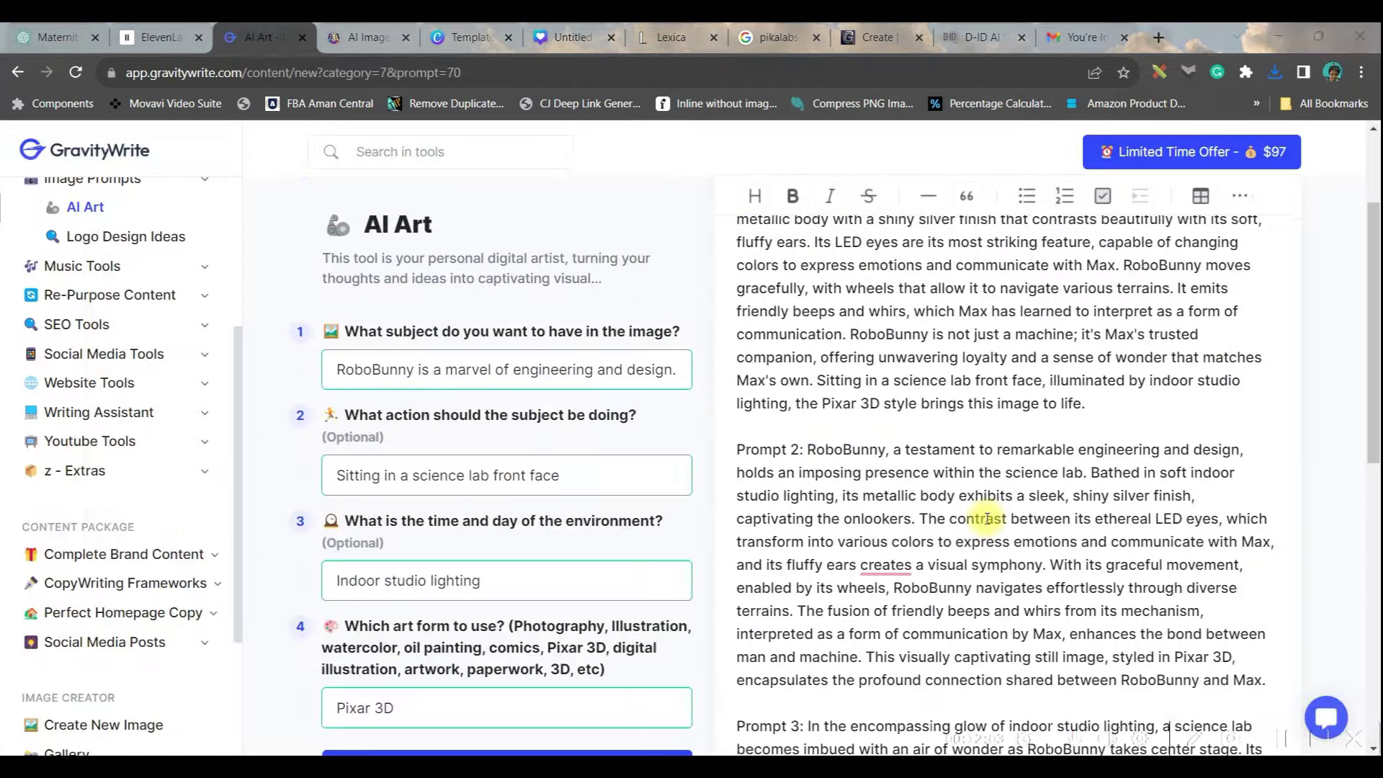
Copy RoboBunny's Prompt 2 from GravityWrite, replace the Leonardo.Ai prompt with it and generate the images.
left_click_drag(736, 450, 1266, 680)
left_click(364, 37)
left_click(292, 228)
key("ctrl+a")
key("ctrl+v")
left_click(1204, 226)
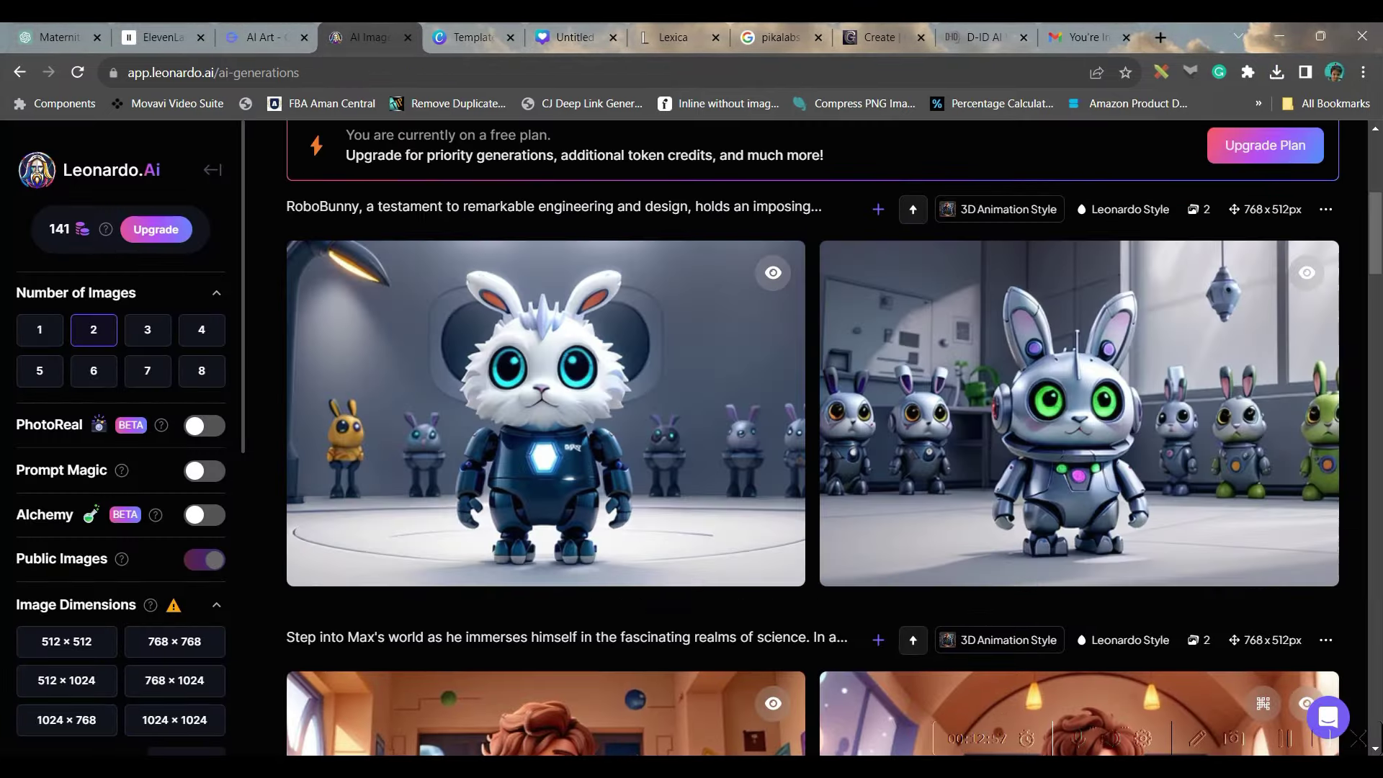
Change Leonardo.Ai's finetuned model to DreamShaper v7.
scroll(730, 355, "up", 5)
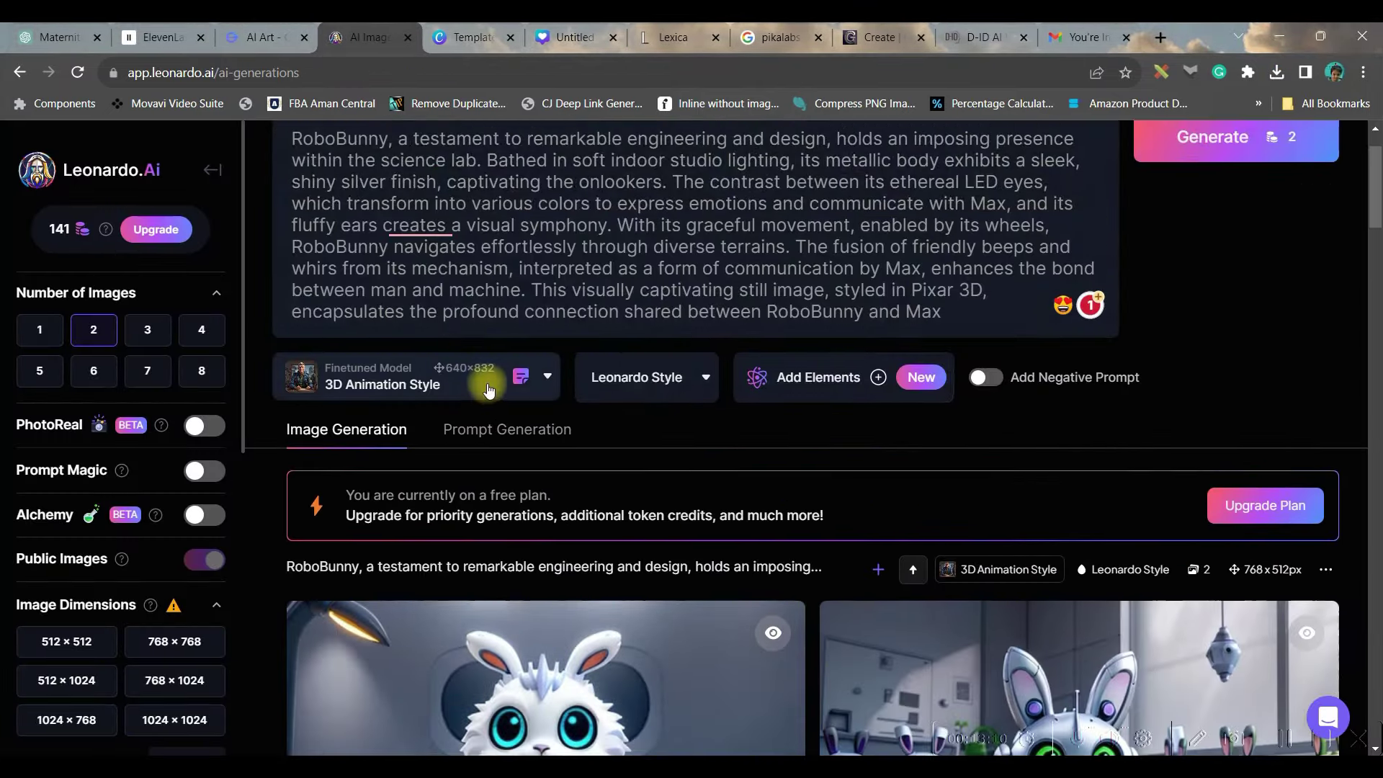
left_click(488, 389)
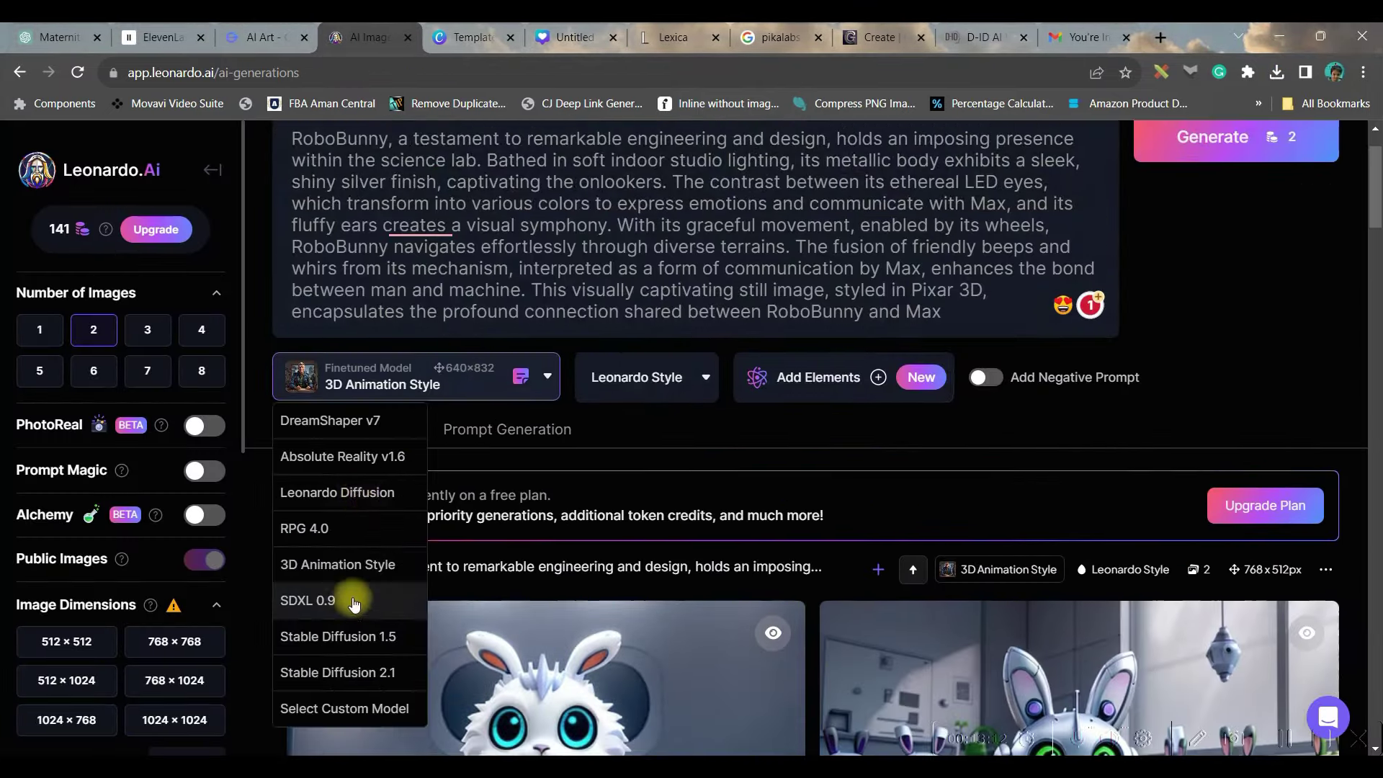
left_click(353, 418)
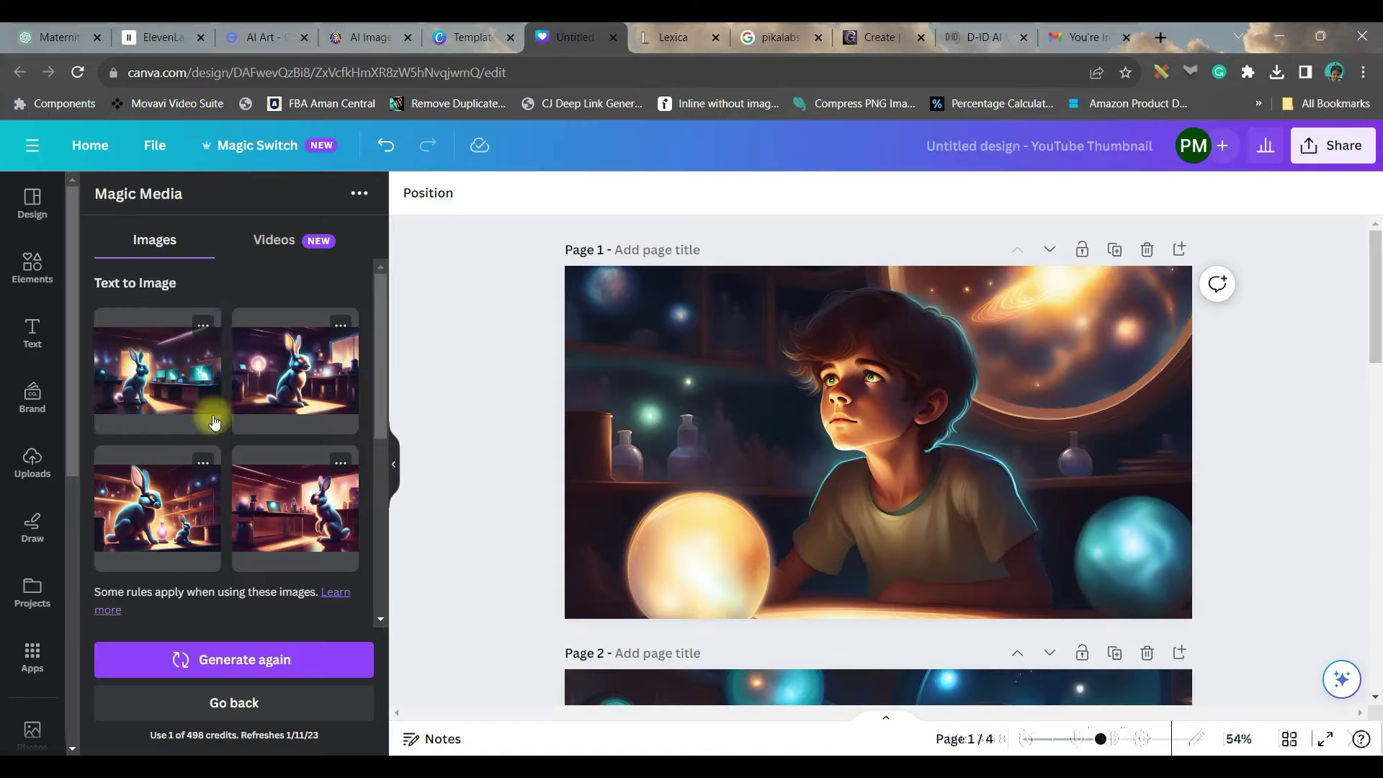
Add the first generated rabbit image on a new Canva page, and download the silver RoboBunny image with green eyes from Leonardo.Ai.
scroll(879, 447, "down", 15)
left_click(880, 658)
left_click(214, 422)
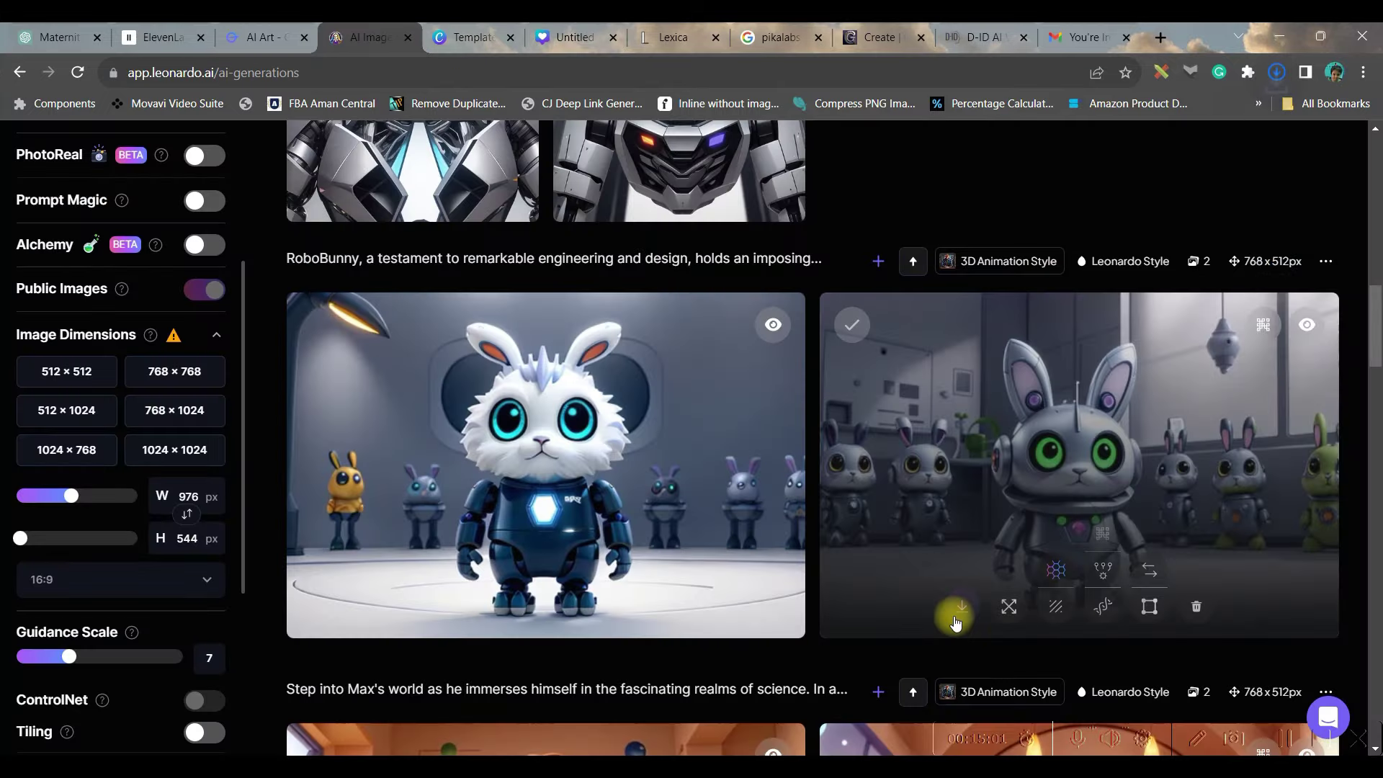
left_click(957, 621)
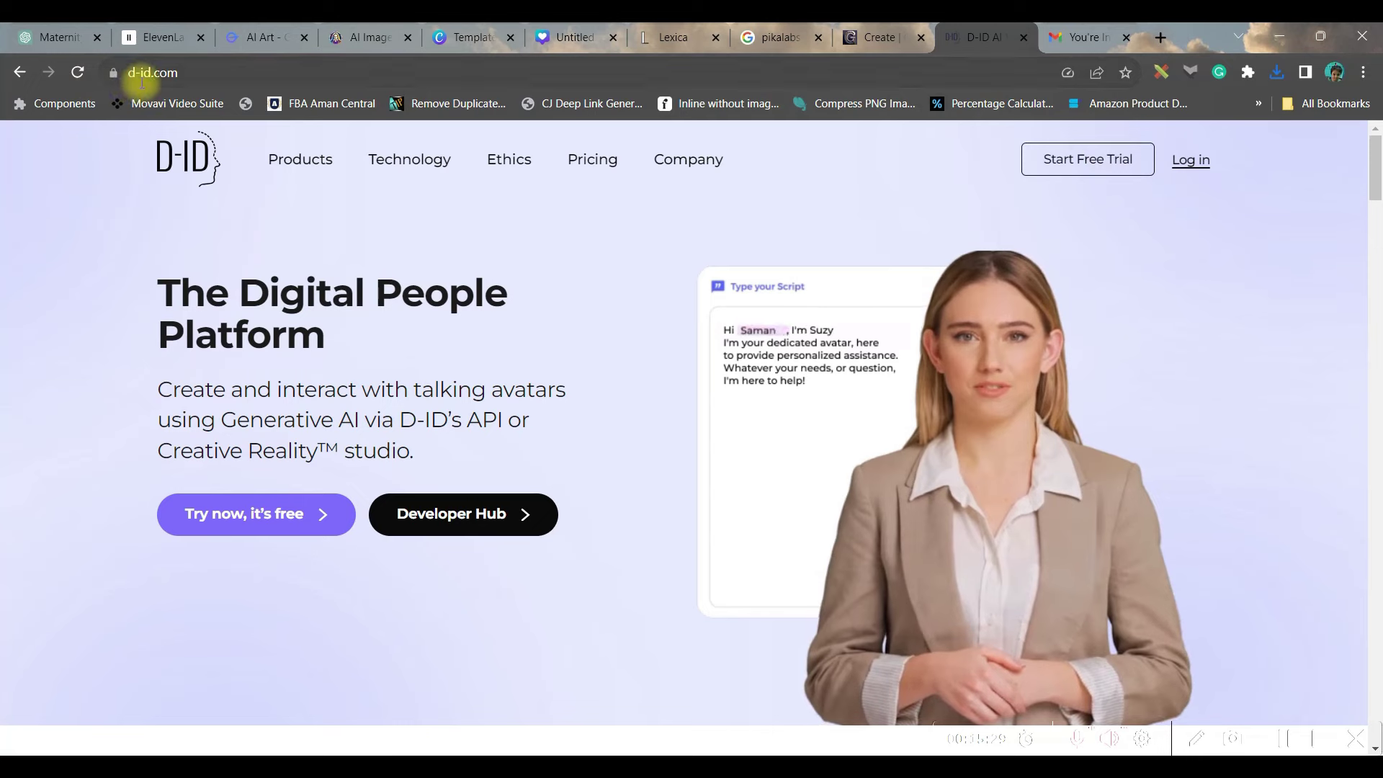
Start the free D-ID trial and sign in with a Google account.
left_click(260, 515)
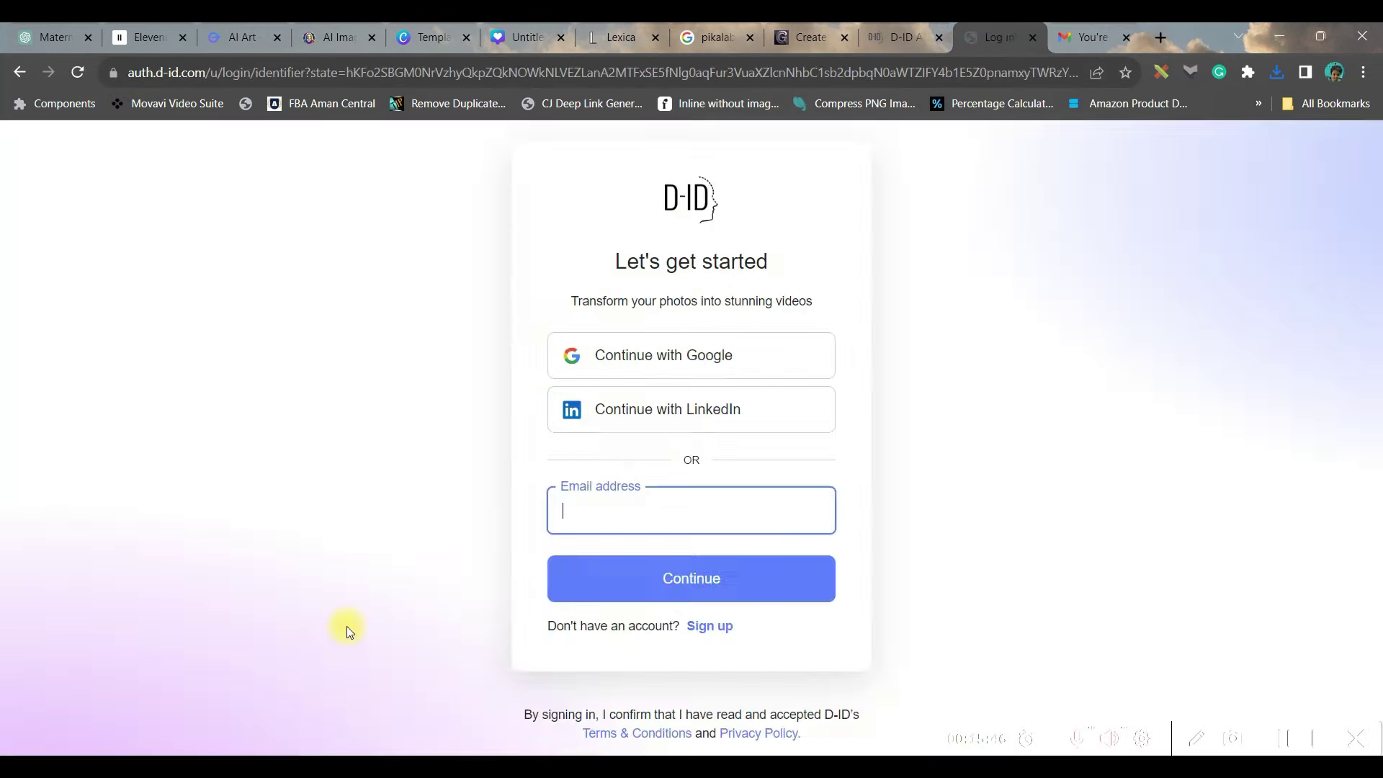
left_click(714, 355)
left_click(638, 714)
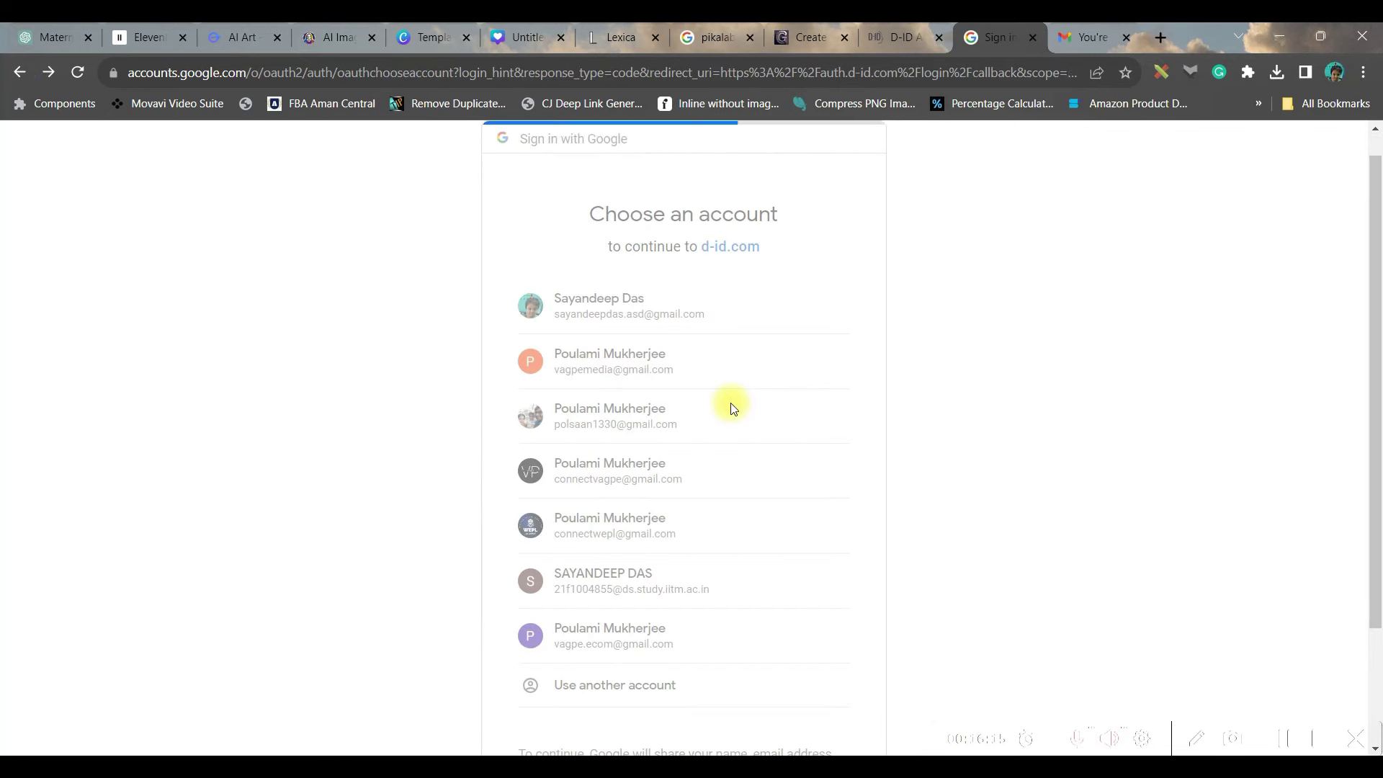
left_click(730, 403)
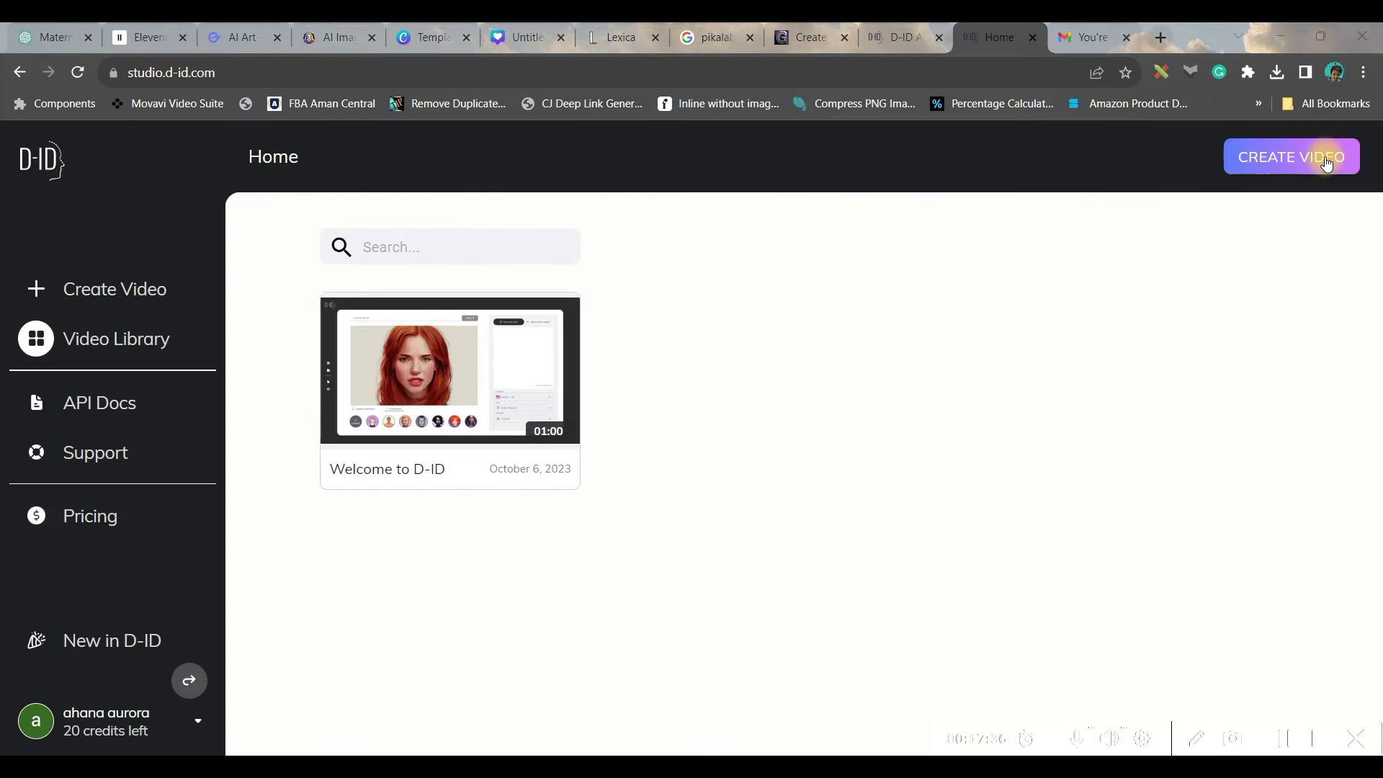
Create a new D-ID video and upload "Untitled design (7).png" as its presenter.
left_click(1326, 164)
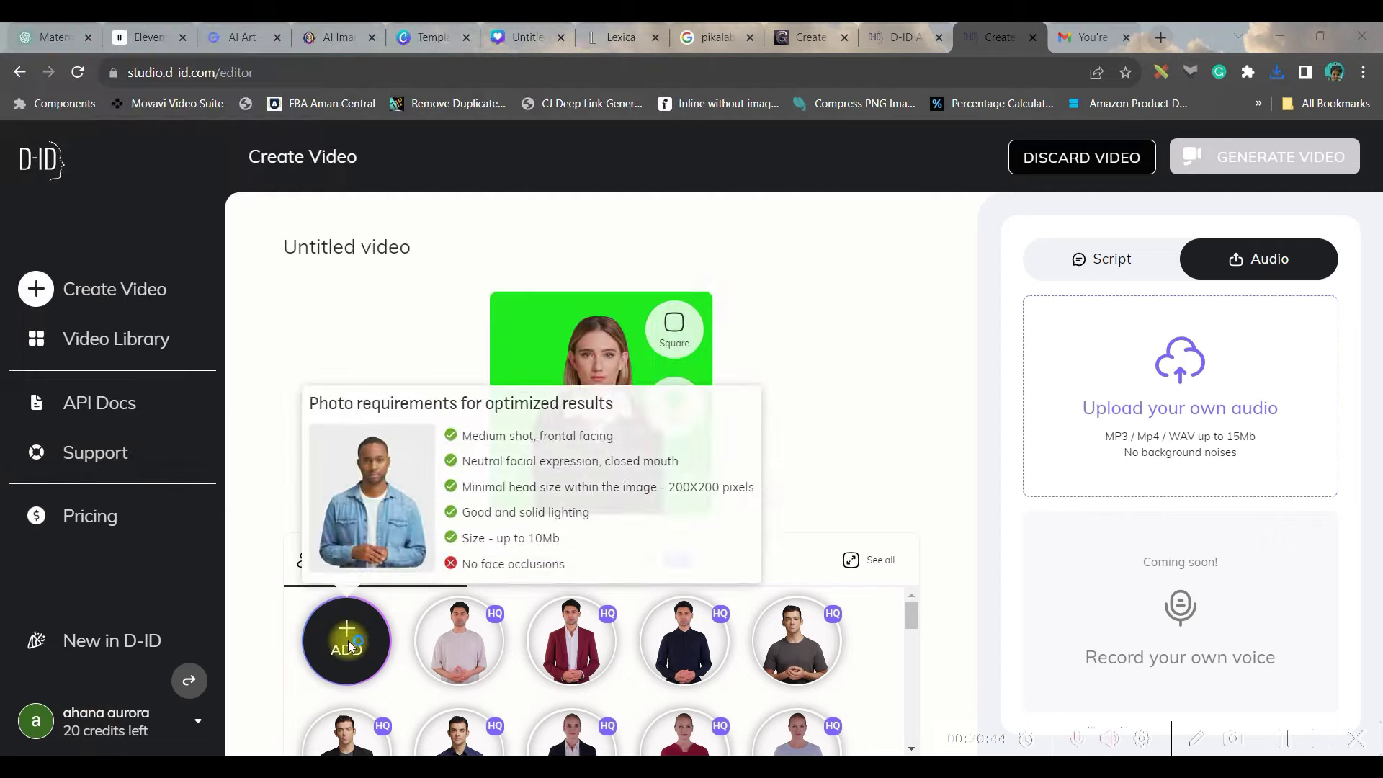
left_click(346, 639)
left_click(223, 218)
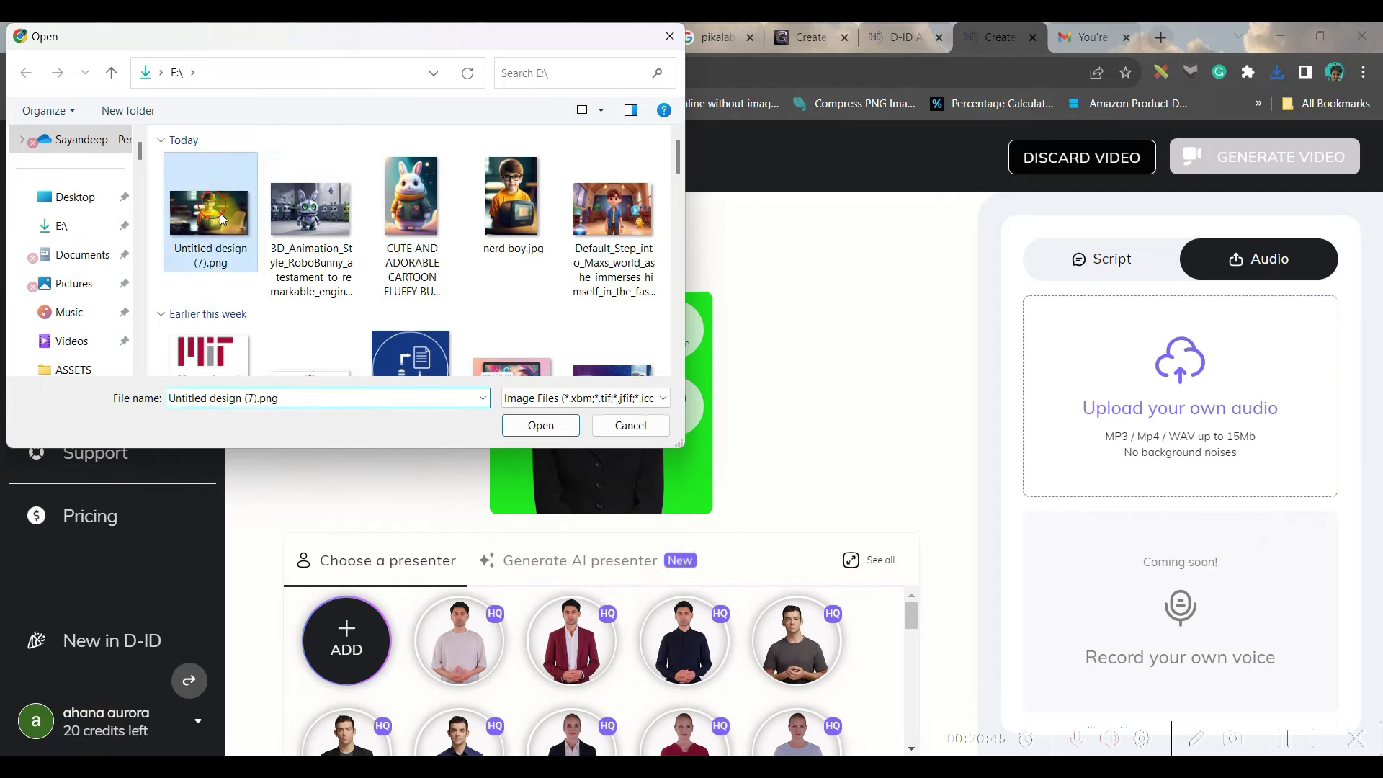
left_click(558, 430)
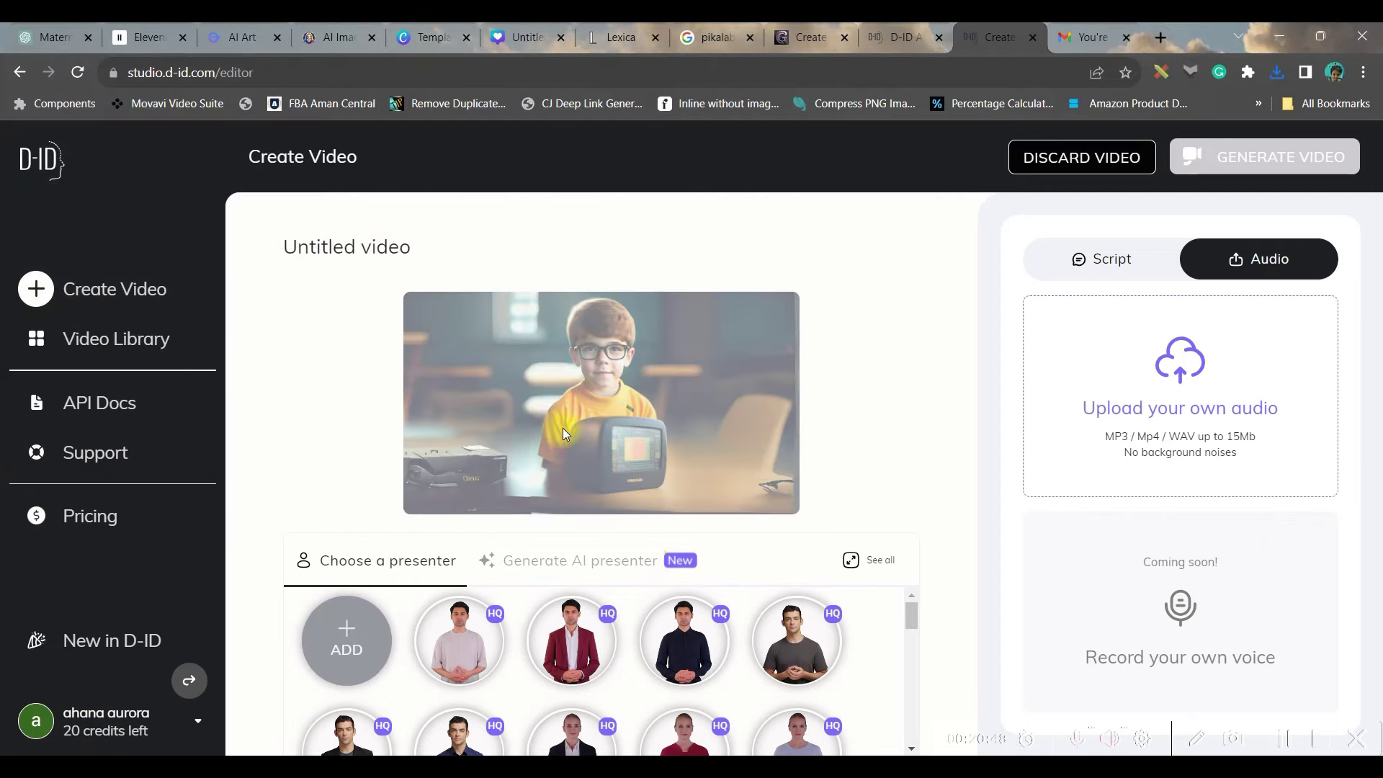
Upload SCENE 1.mp3 from the AUDIO folder as the presenter's voice and generate the video.
left_click(1191, 412)
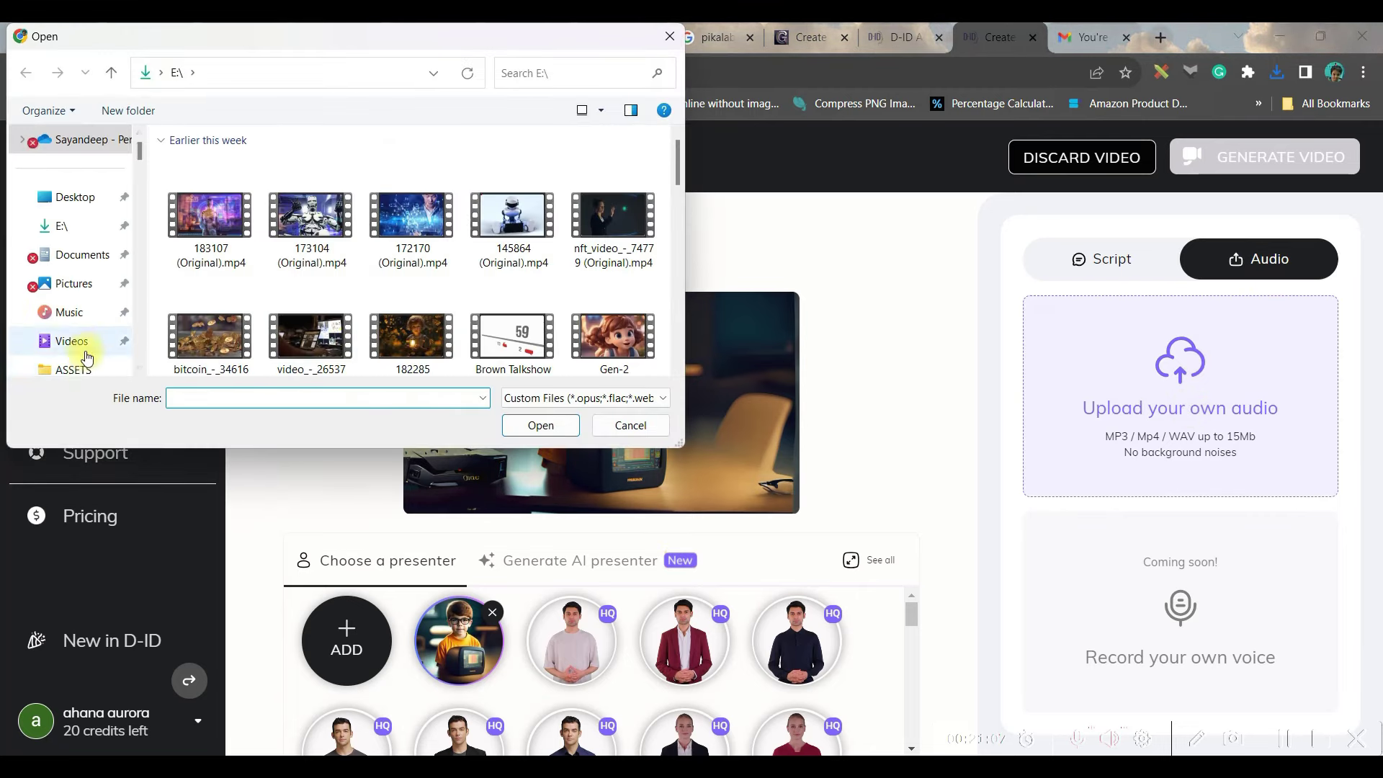
scroll(86, 359, "down", 2)
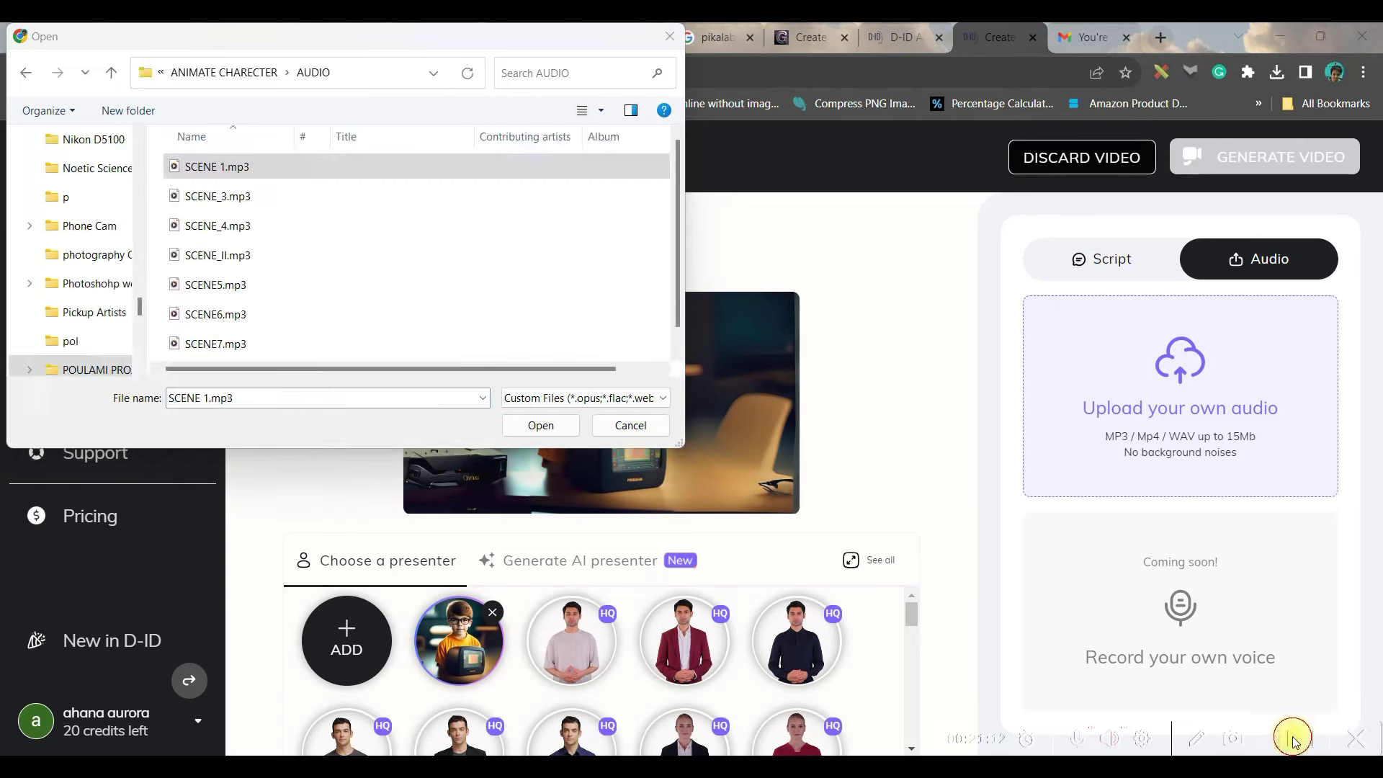
left_click(553, 426)
left_click(1247, 159)
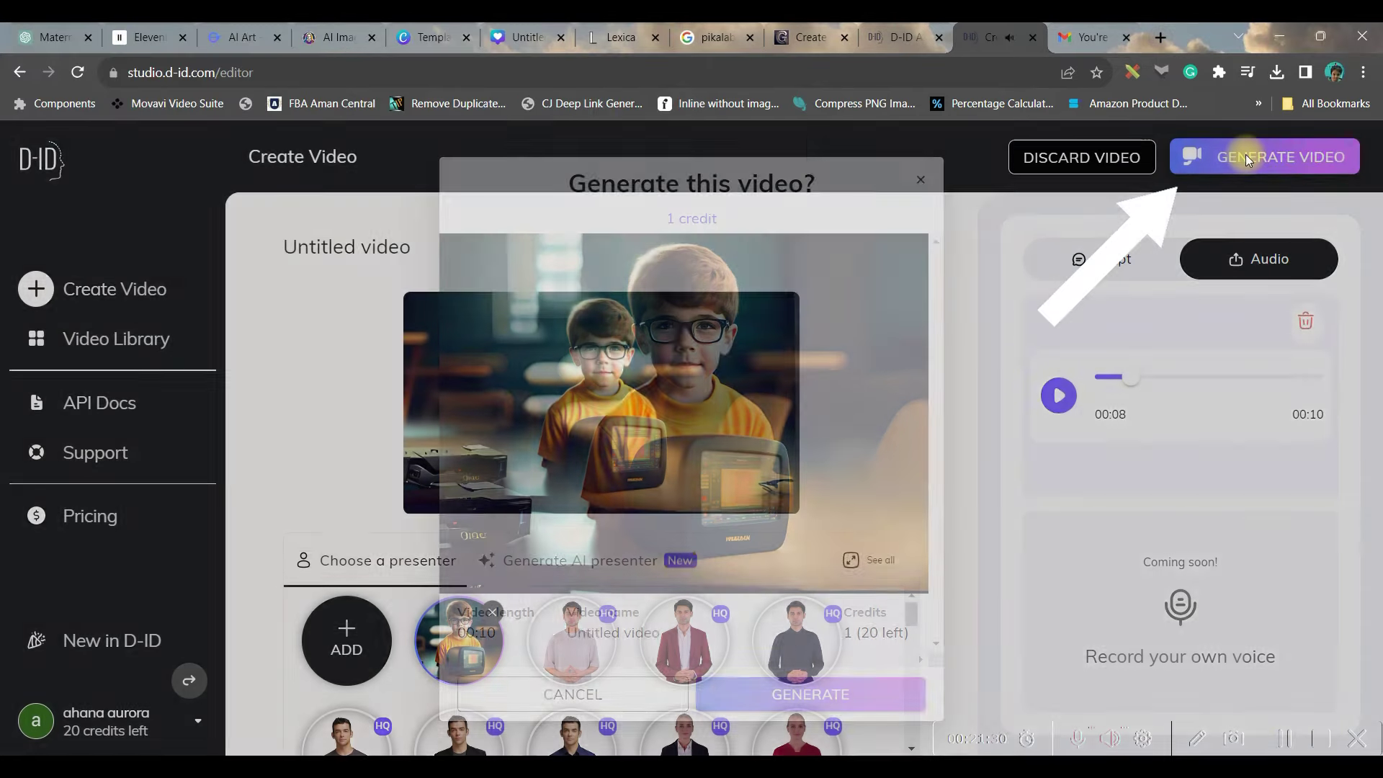
left_click(826, 696)
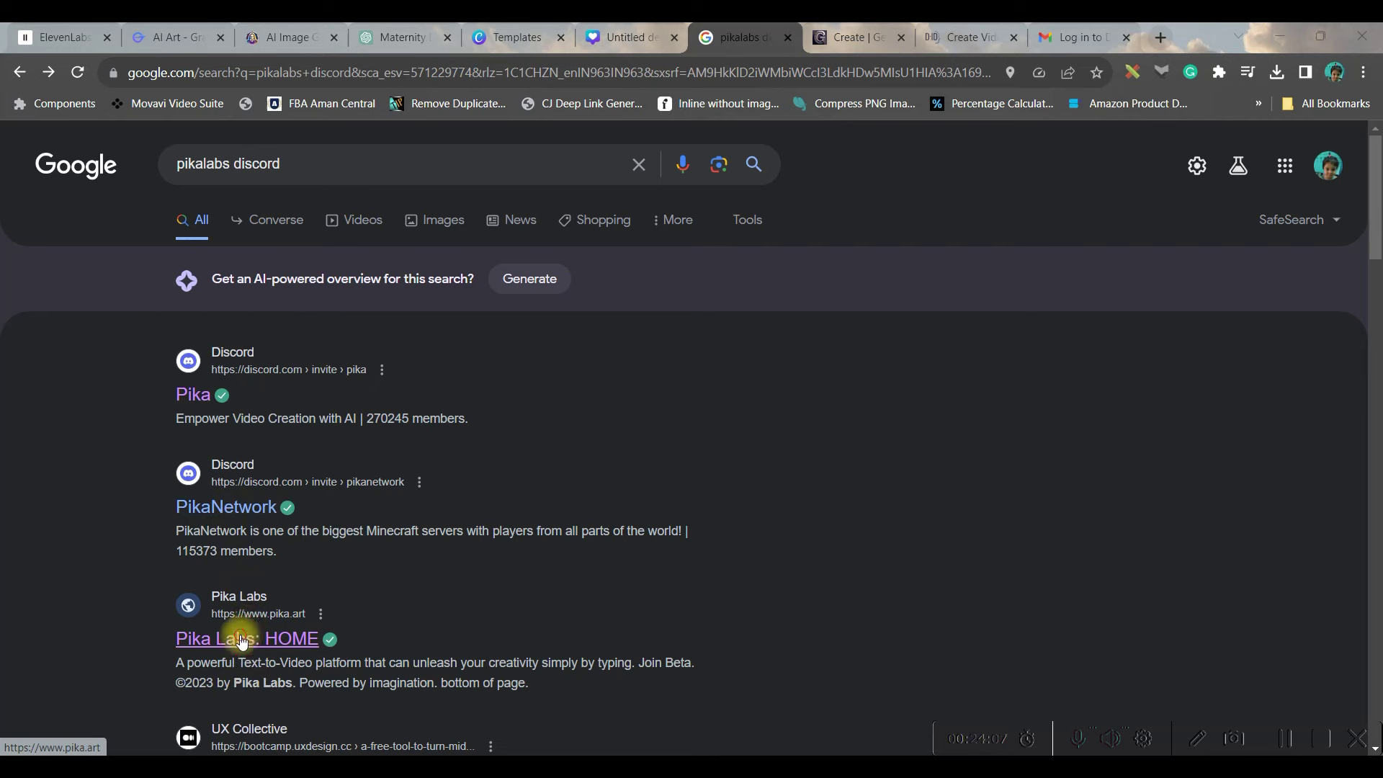
Open the Pika Labs website, join its beta by accepting the Discord server invite, and dismiss the emoji pack offer.
left_click(242, 639)
scroll(771, 663, "down", 1)
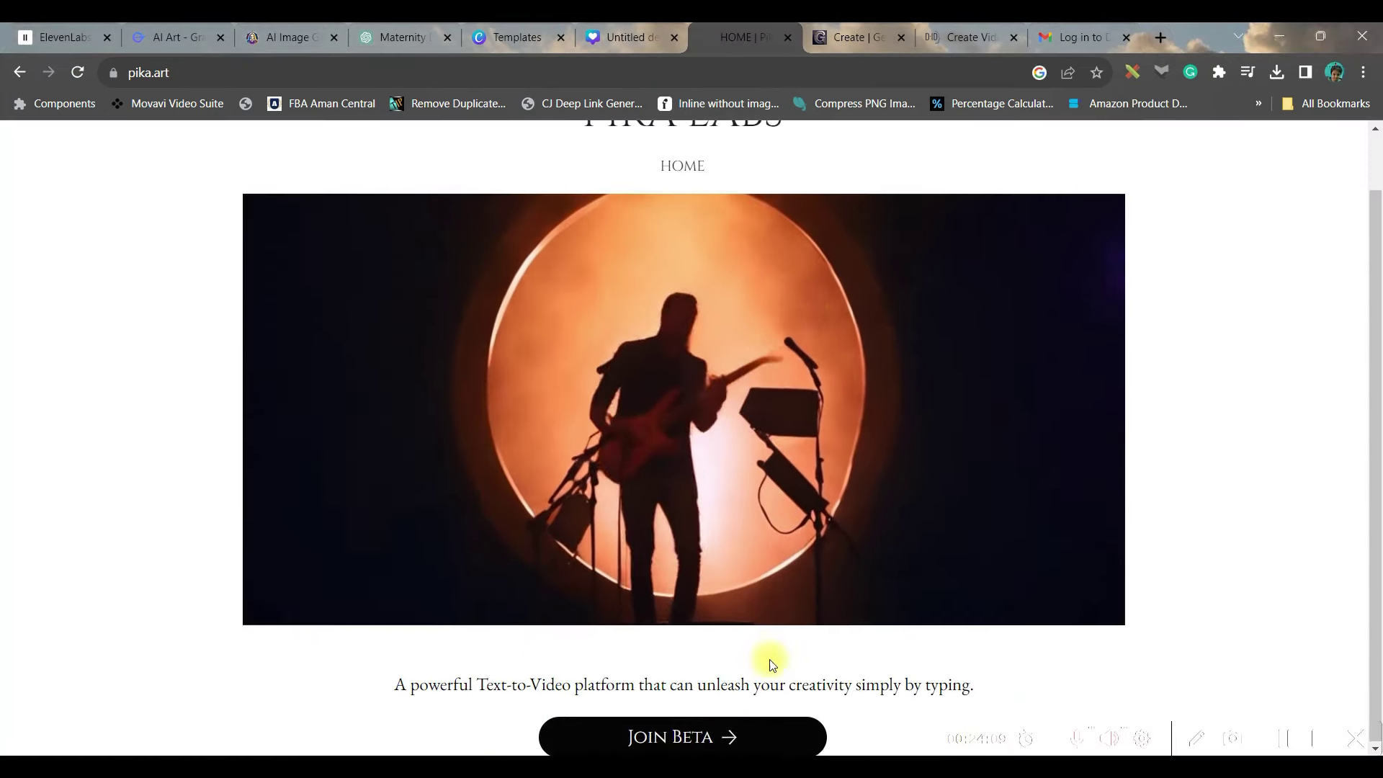
left_click(658, 742)
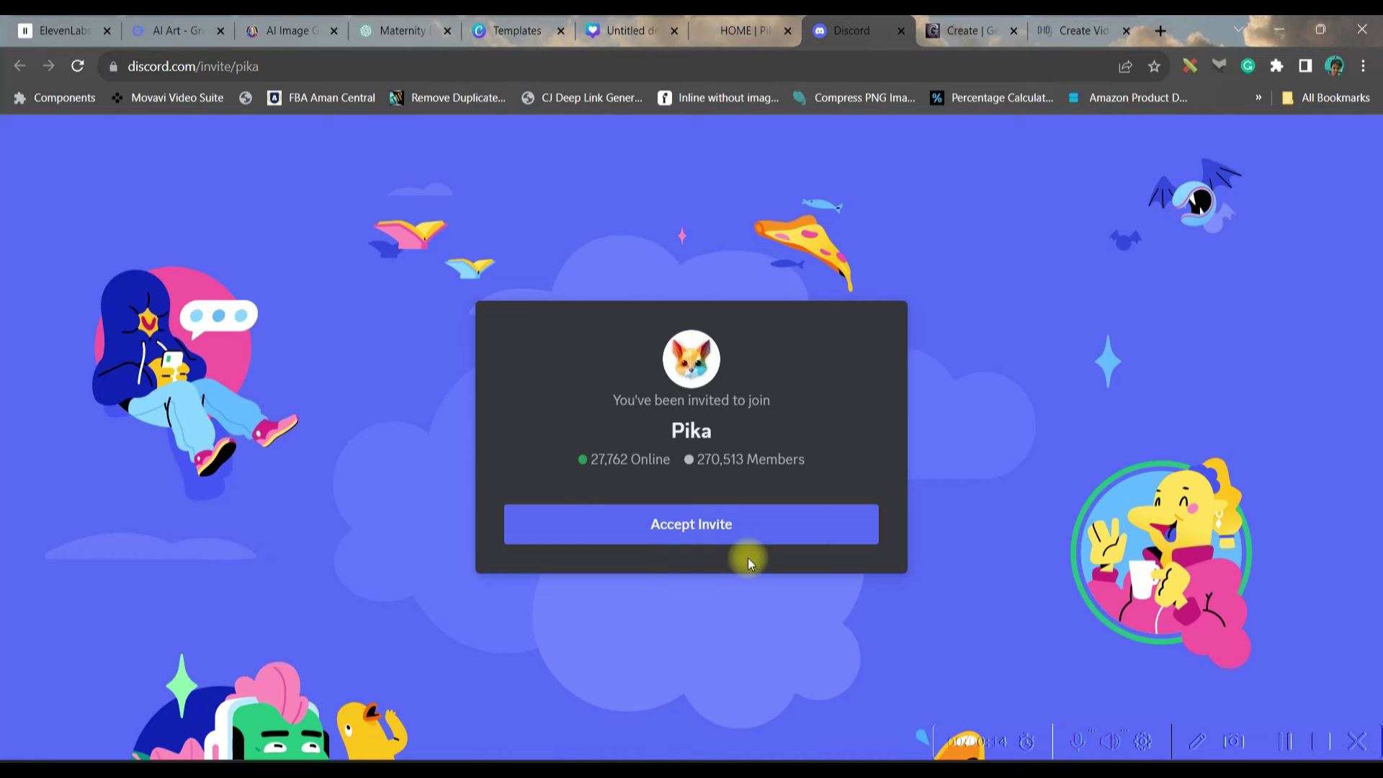
left_click(670, 535)
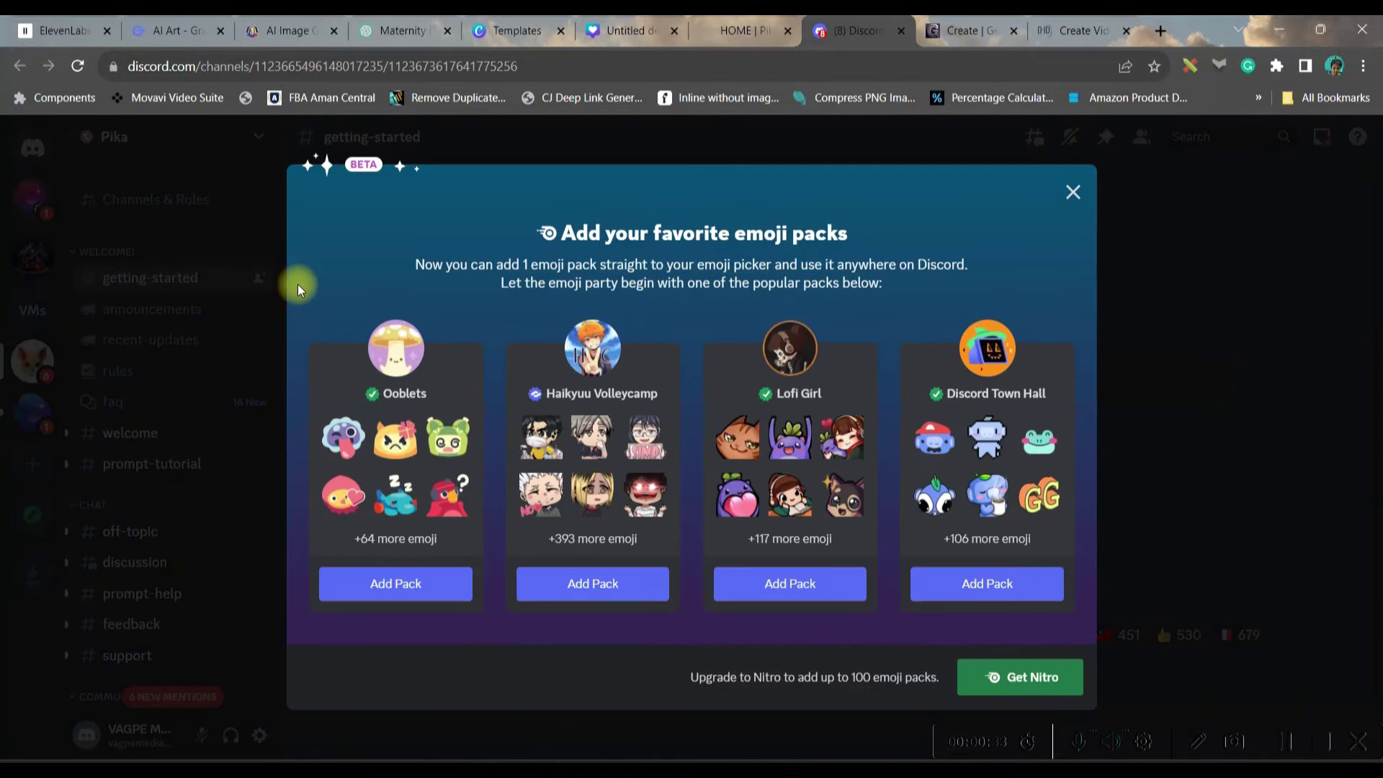
left_click(1073, 190)
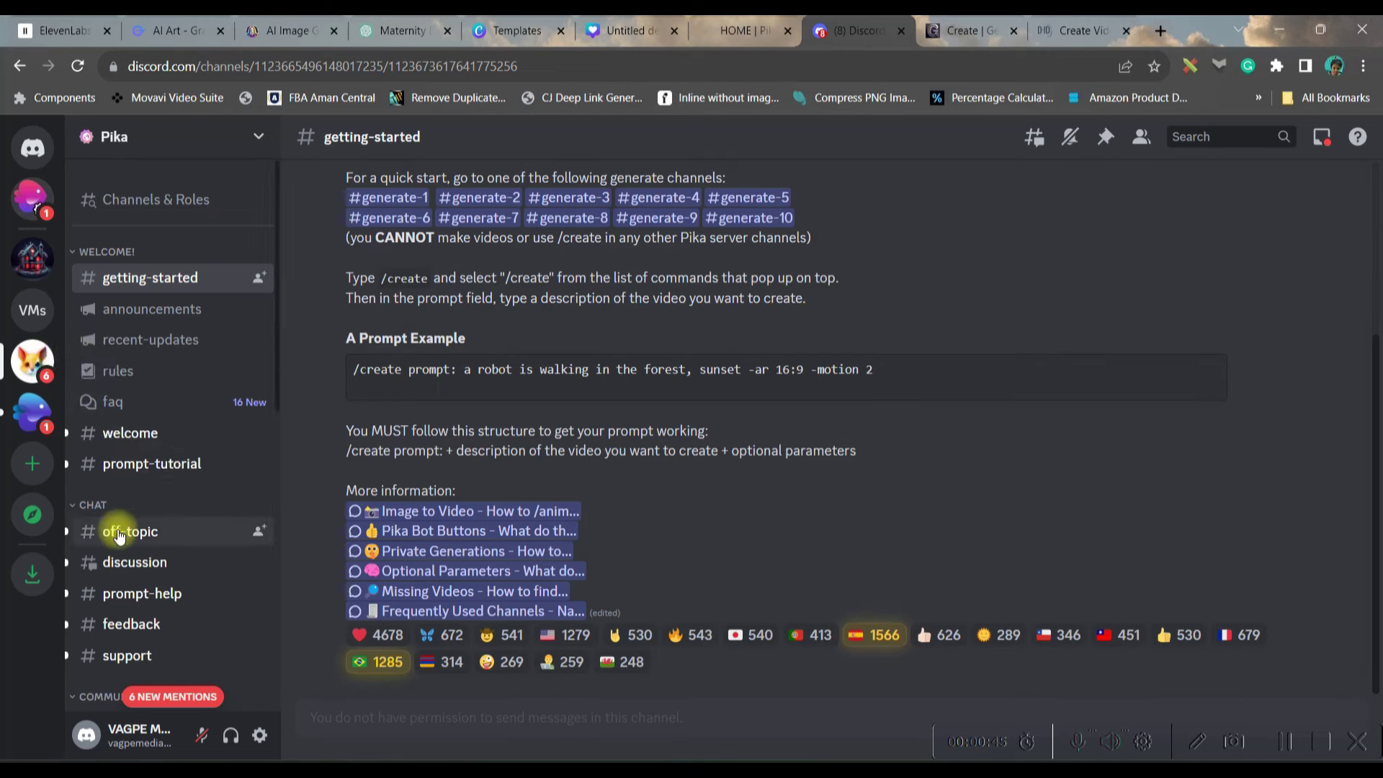
Open the generate-7 channel of the Pika server.
scroll(108, 533, "down", 5)
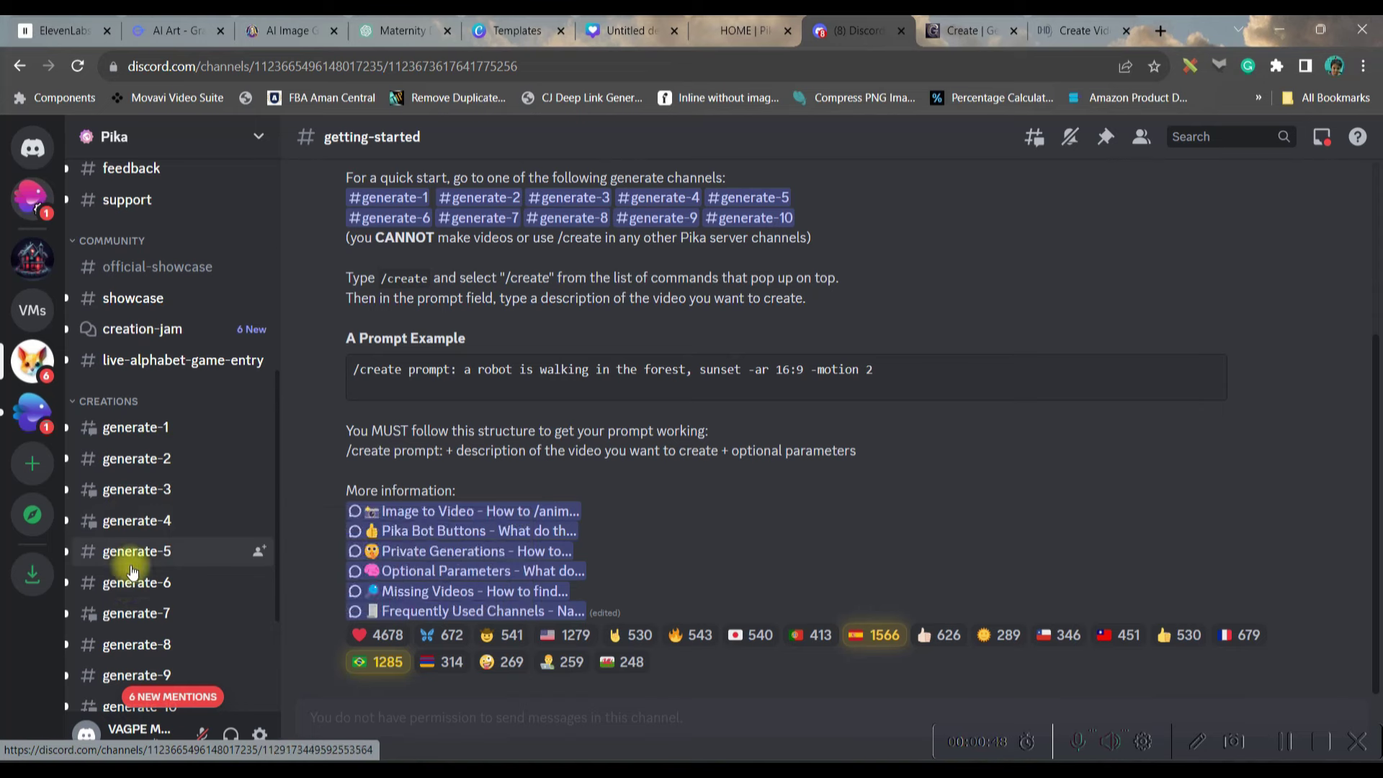
scroll(111, 468, "down", 3)
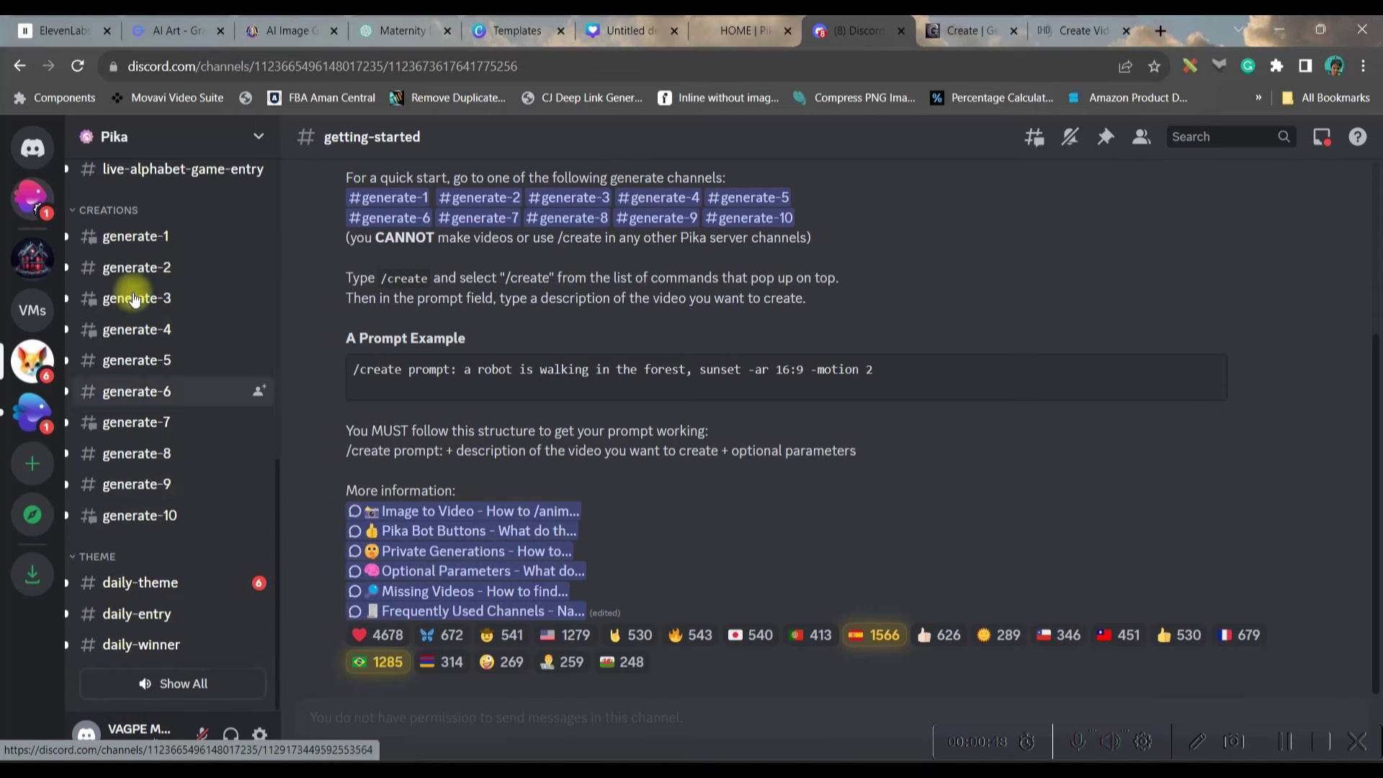
left_click(121, 423)
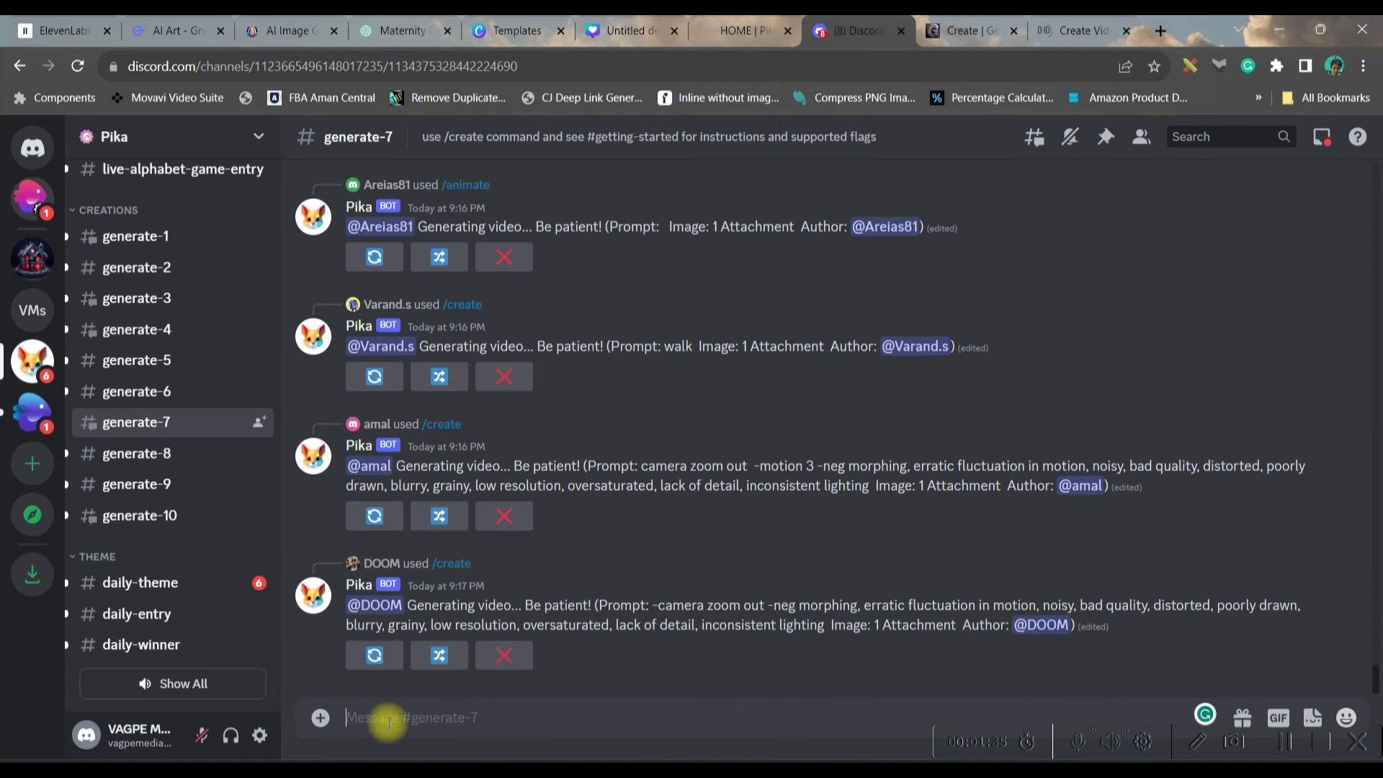
Start a /create command with the optional image parameter and attach SCENE1.1.jpg from the IMAGES folder.
type("/")
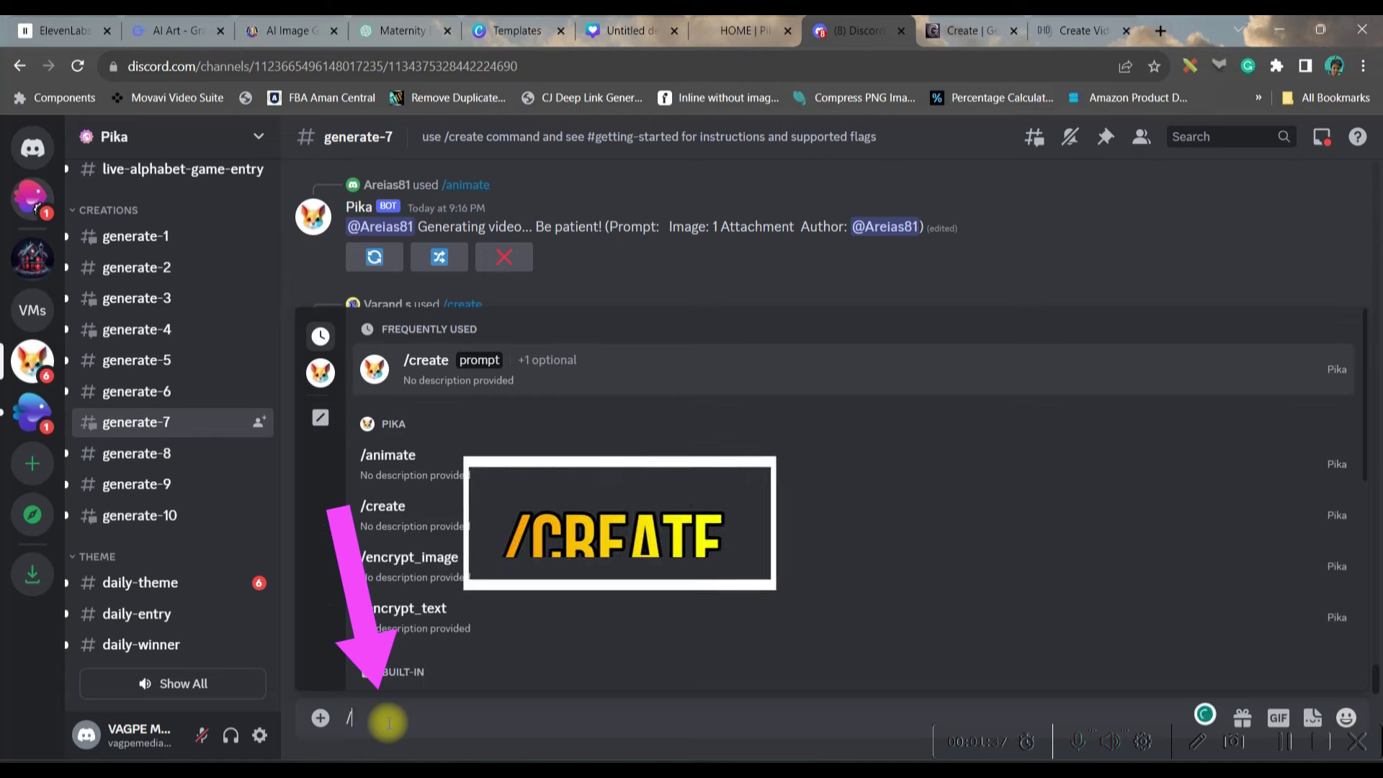
type("cre")
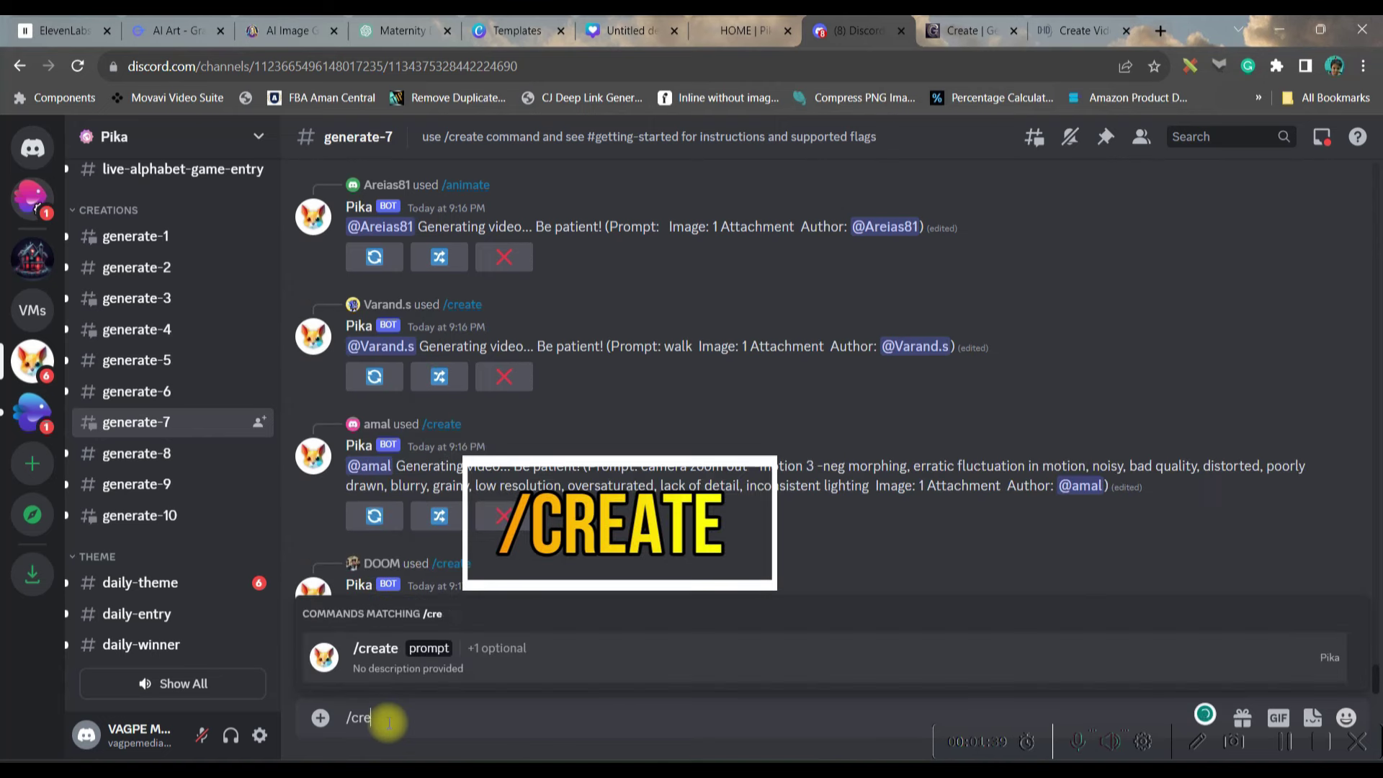
type("ate")
left_click(435, 657)
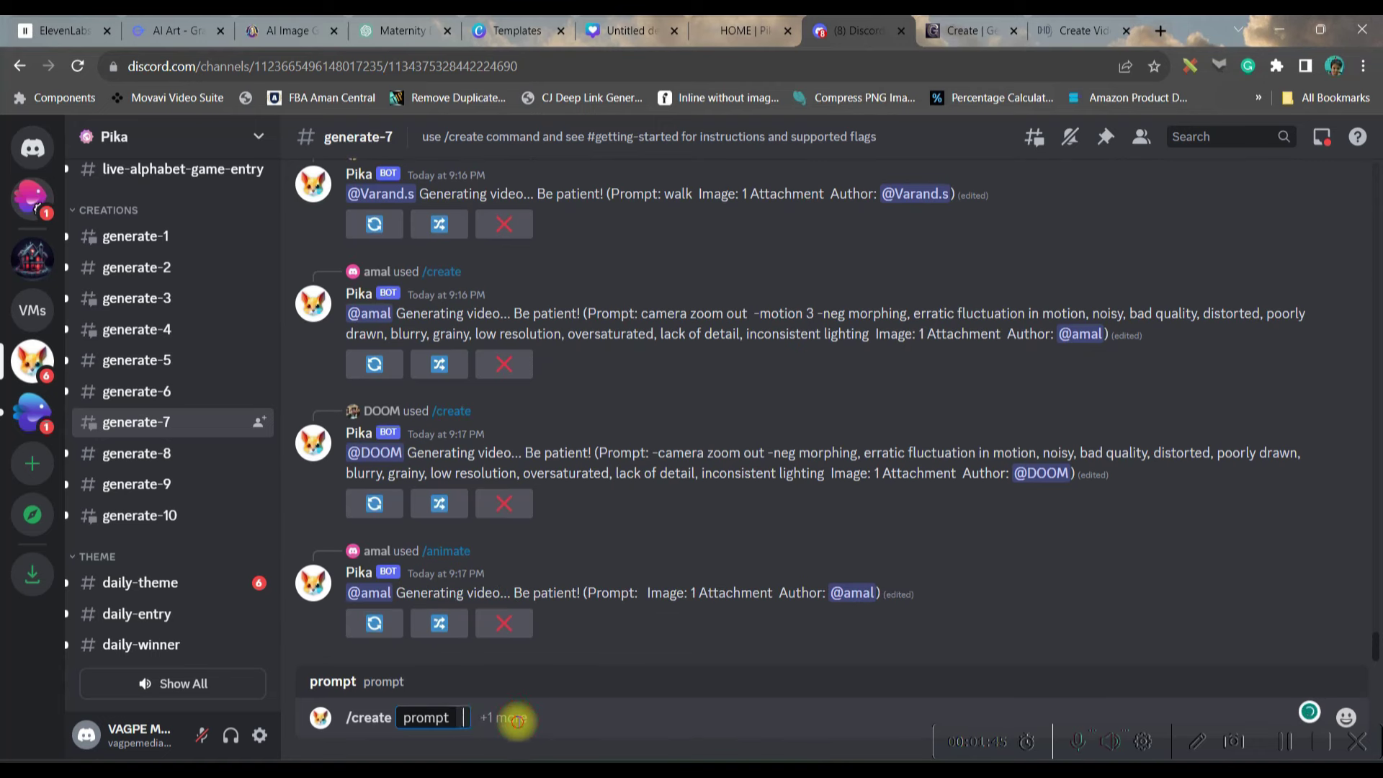
left_click(516, 719)
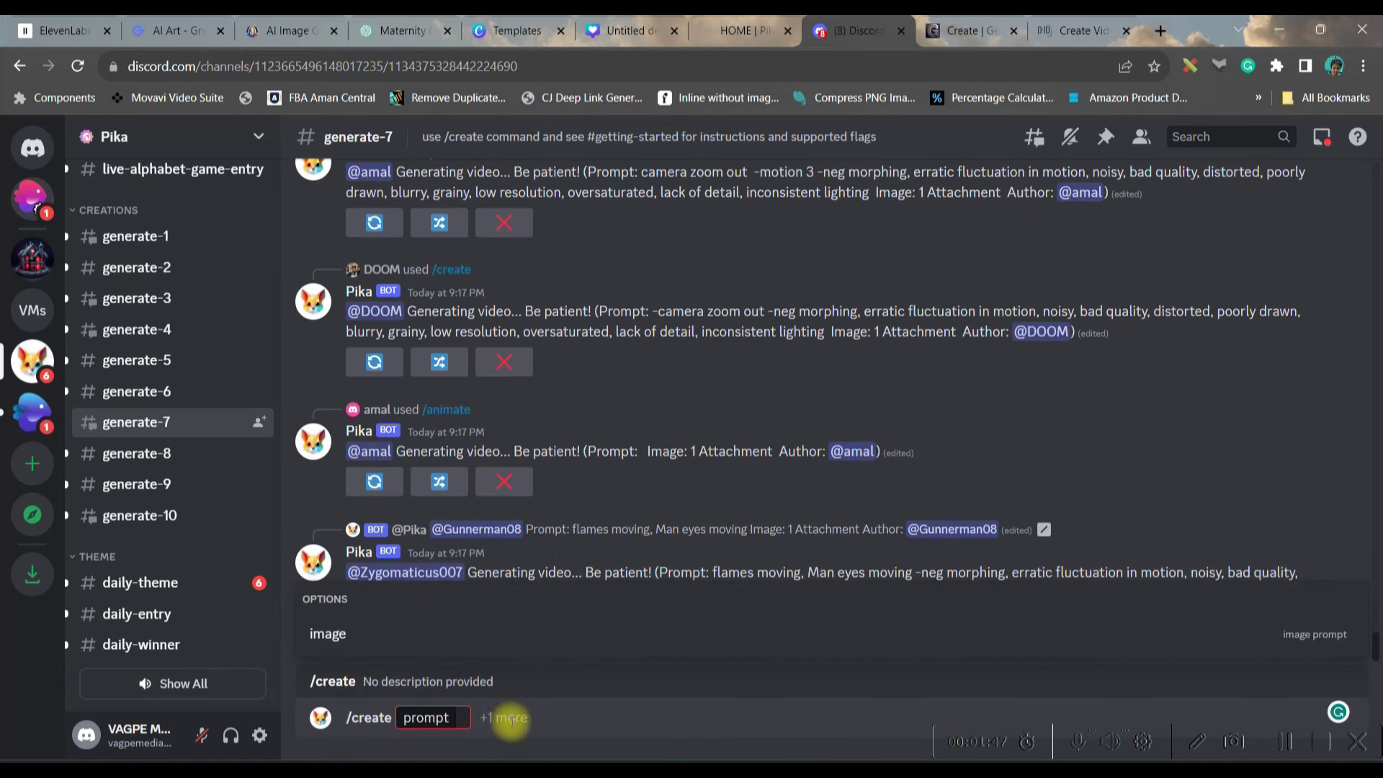
left_click(345, 634)
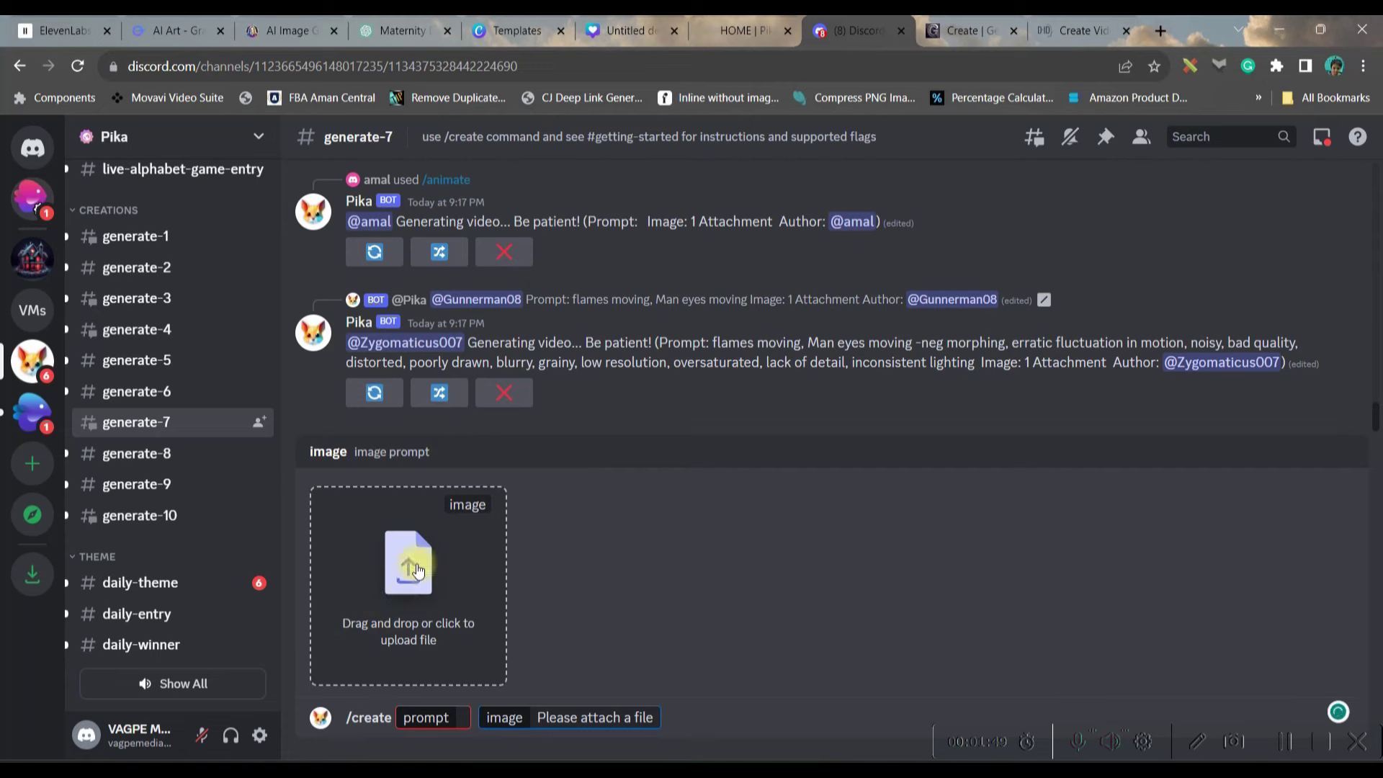
mouse_move(975, 738)
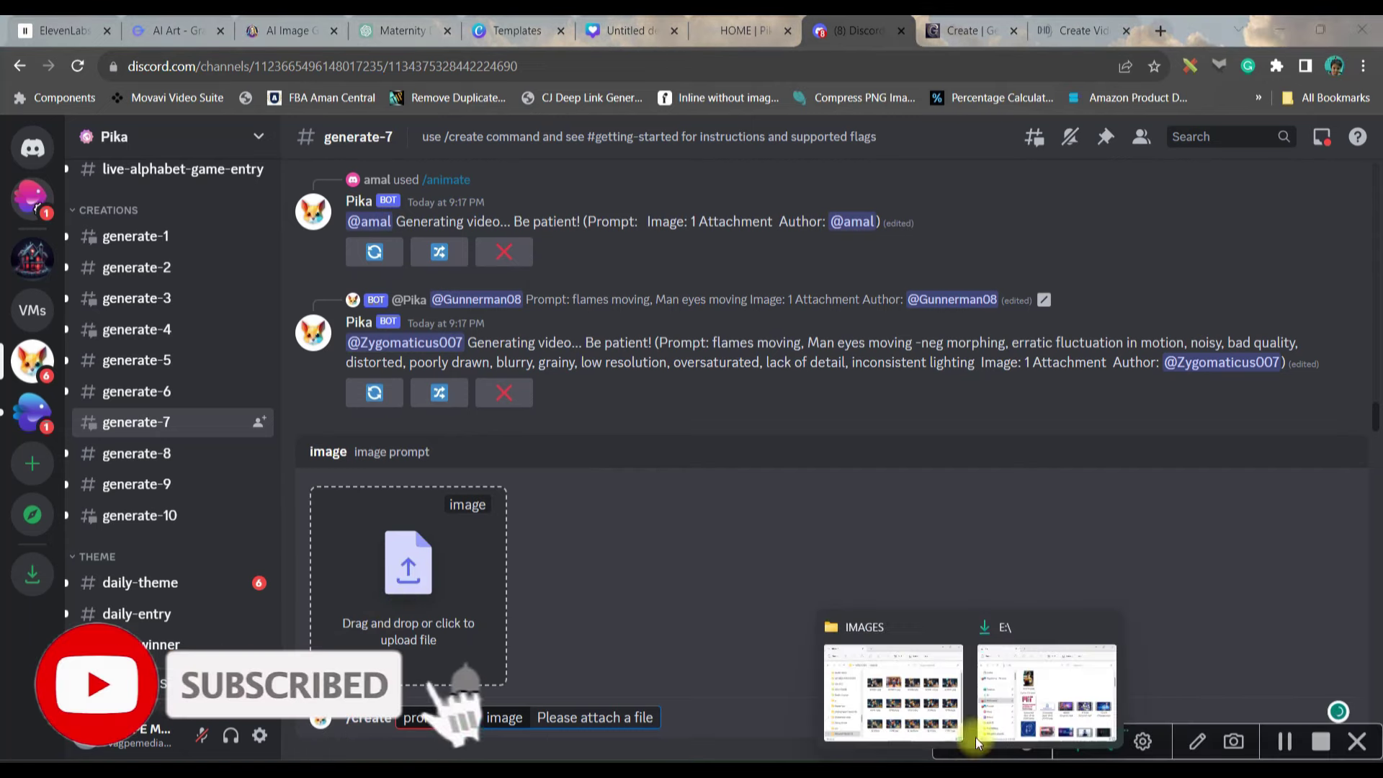
left_click(904, 664)
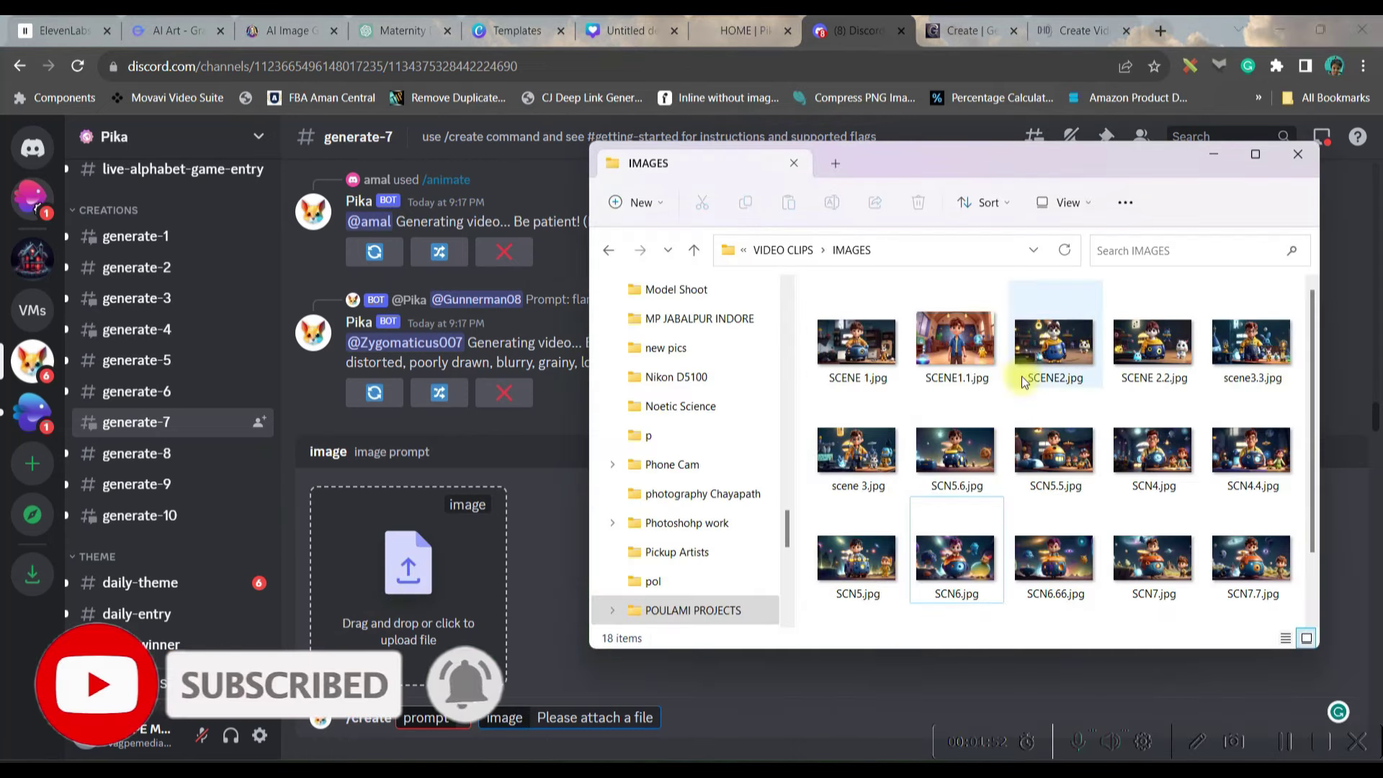
left_click_drag(952, 346, 463, 602)
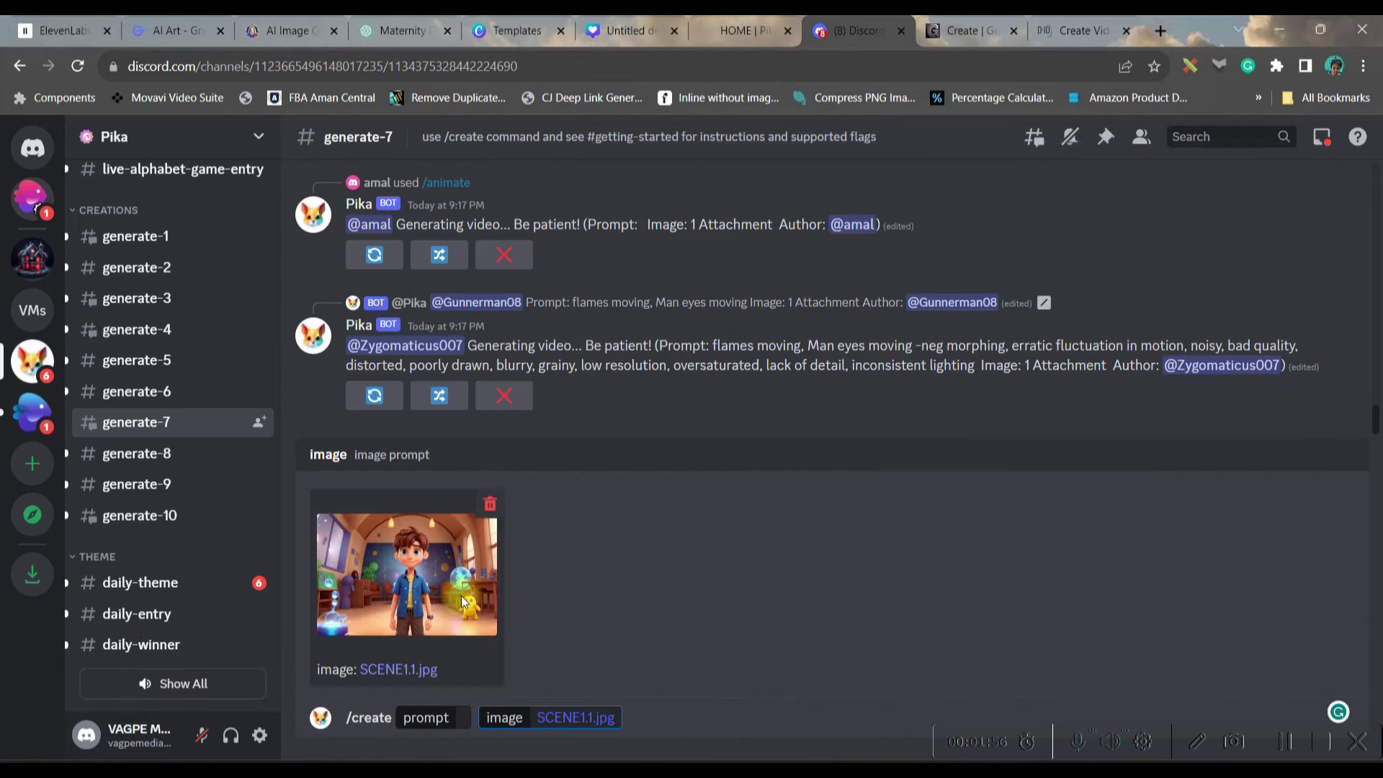
Submit the prompt "Walking, smiling, -gs3, -motion 5" for the image, and download the "-gs5, -motion 2" video of the boy.
left_click(462, 719)
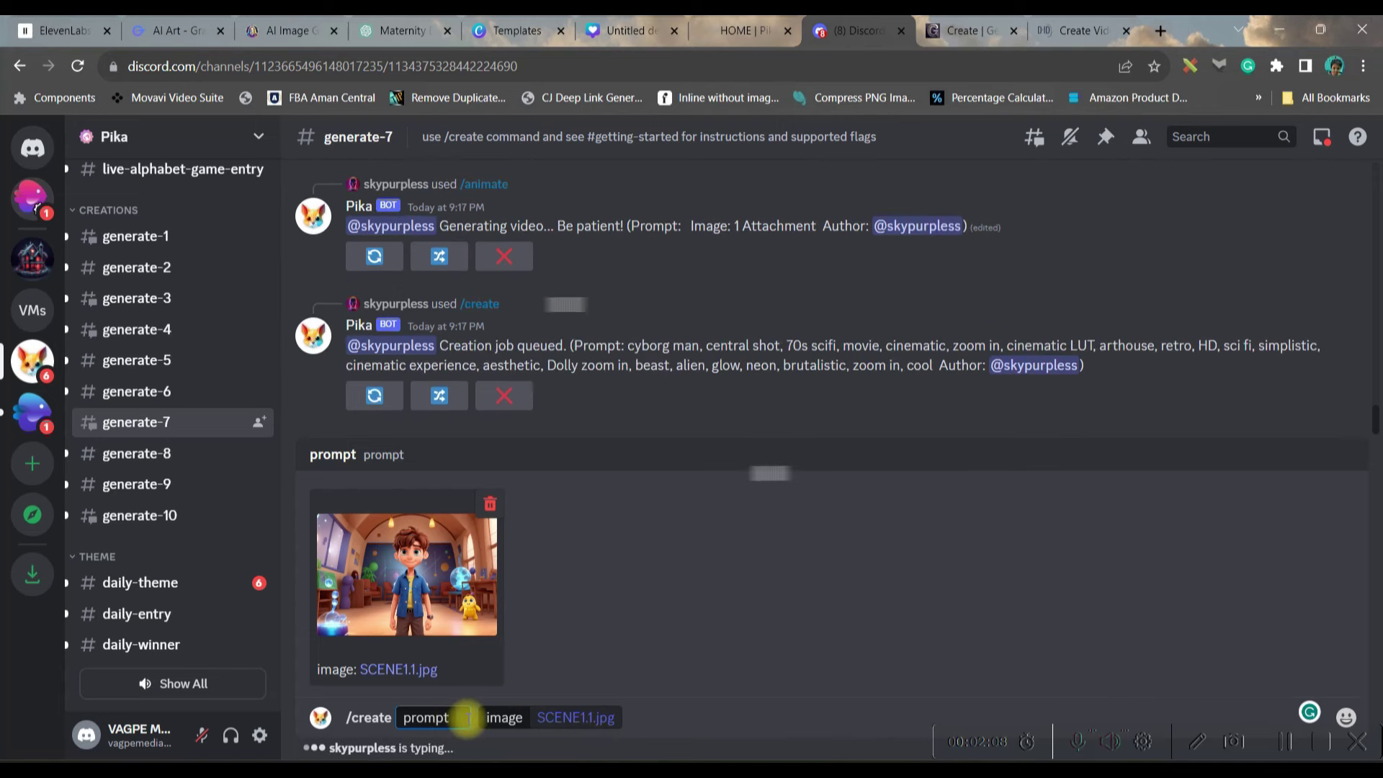
type("Walking, smiling, -gs3, -motion 5")
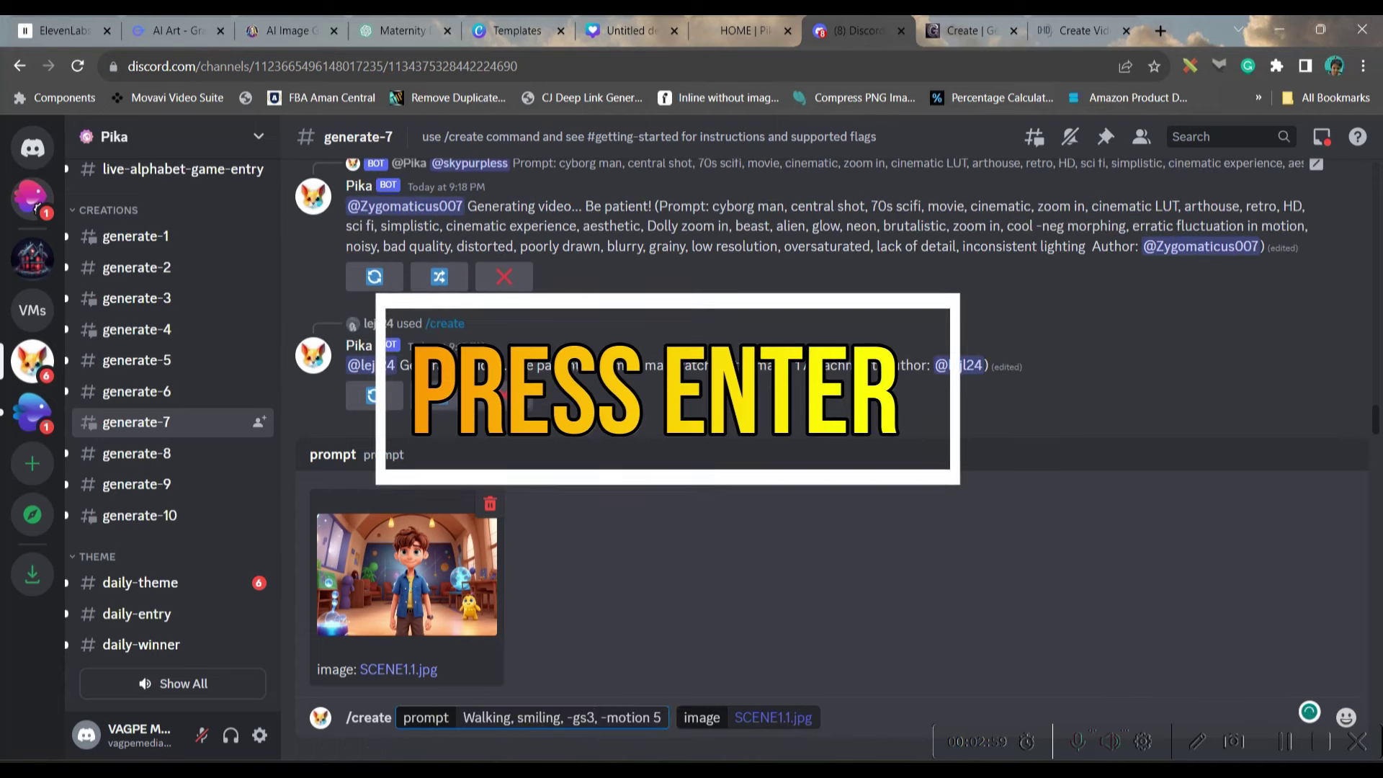
left_click(476, 720)
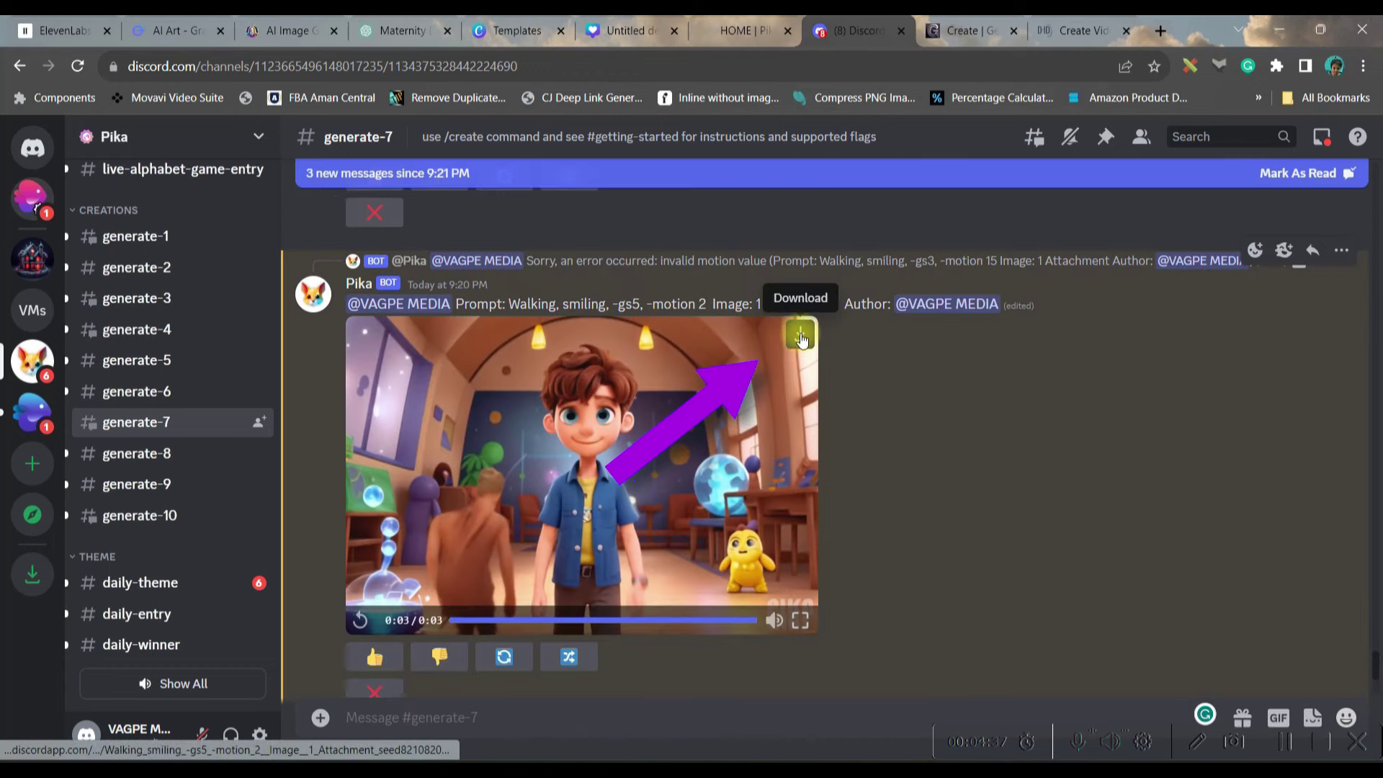
left_click(801, 335)
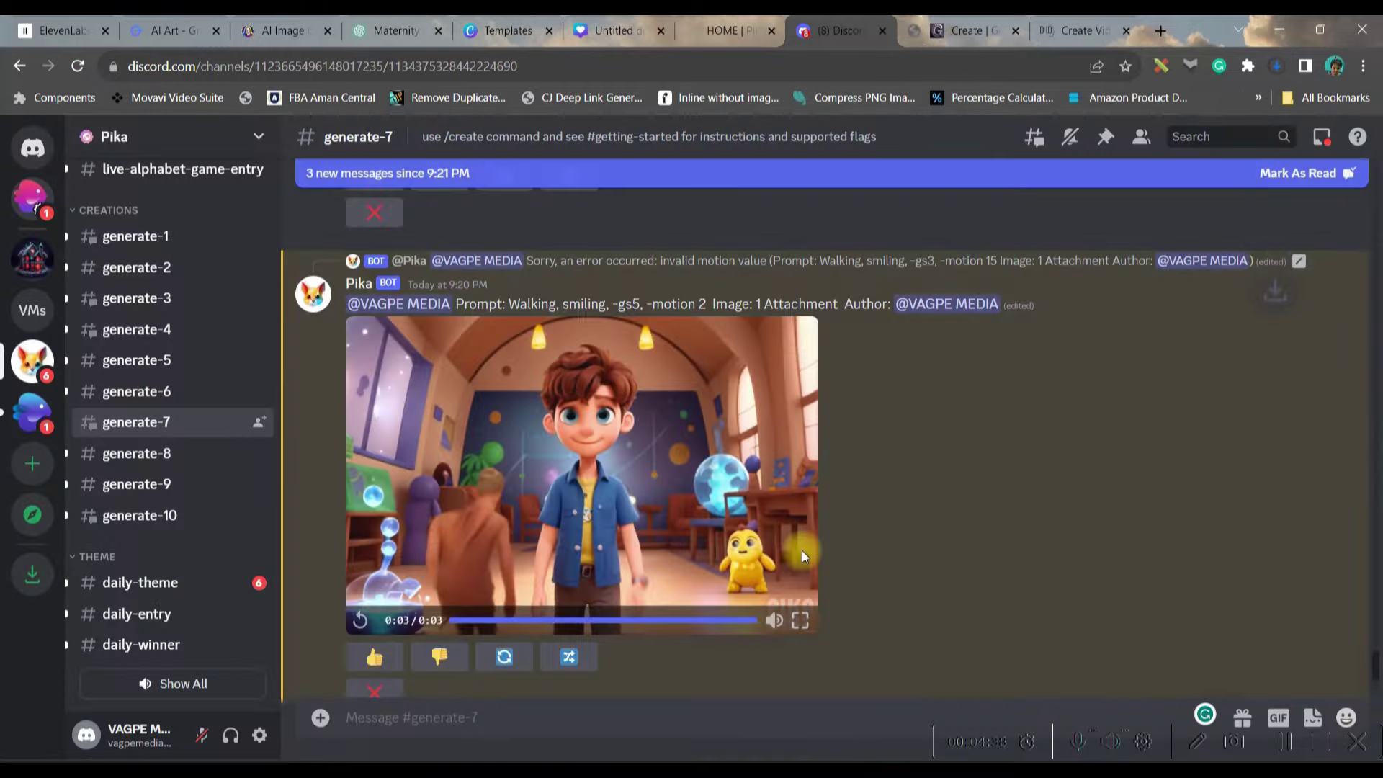
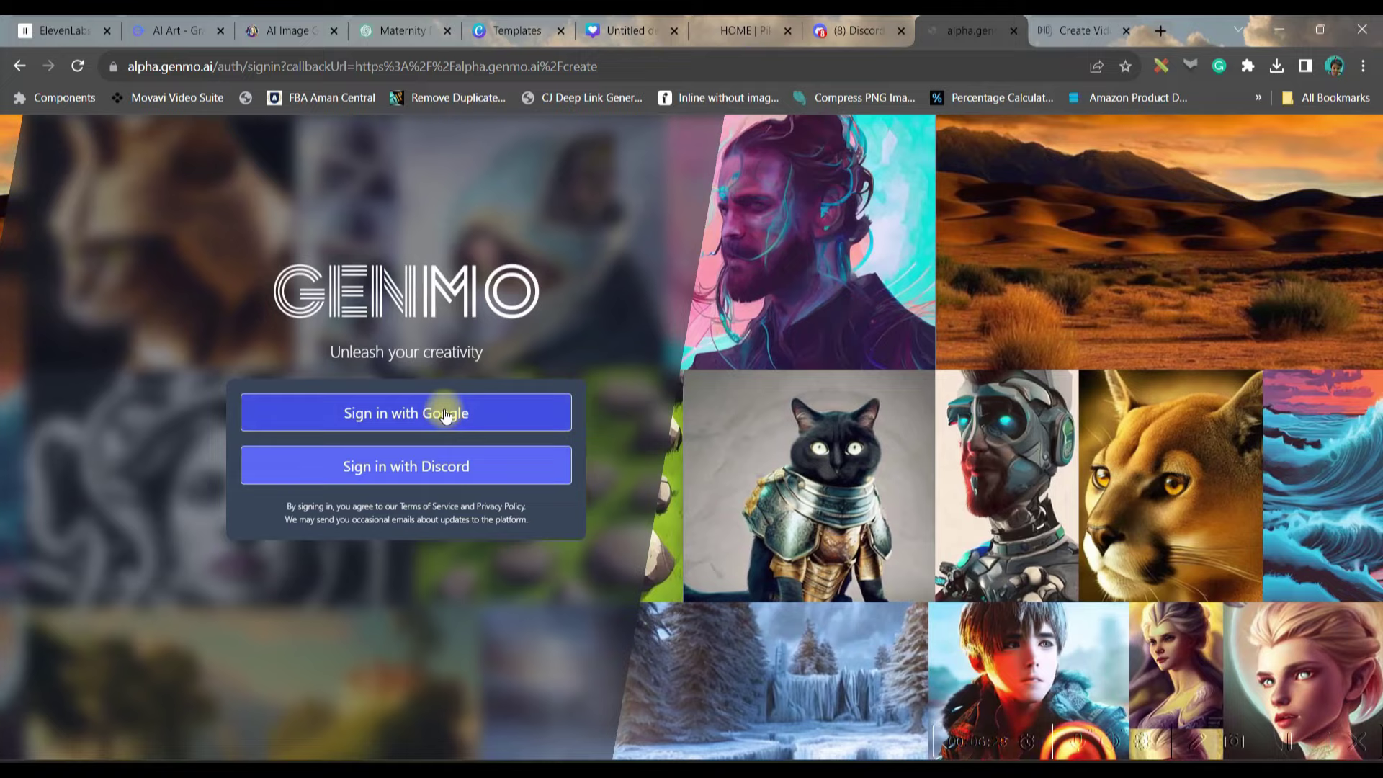
Sign in to Genmo with Google and generate a widescreen first frame from GravityWrite's Prompt 3, adding "and Disney Cartoon Style".
left_click(446, 414)
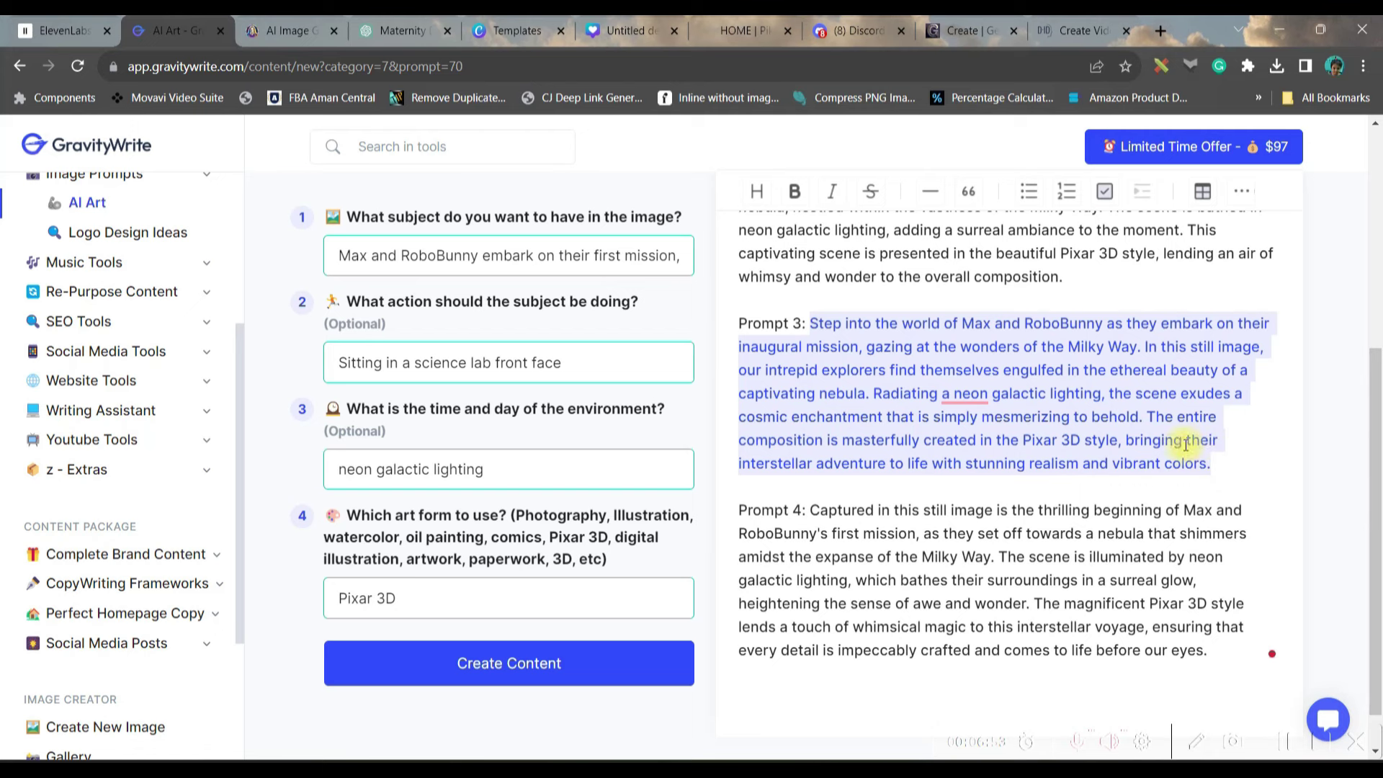
left_click(946, 26)
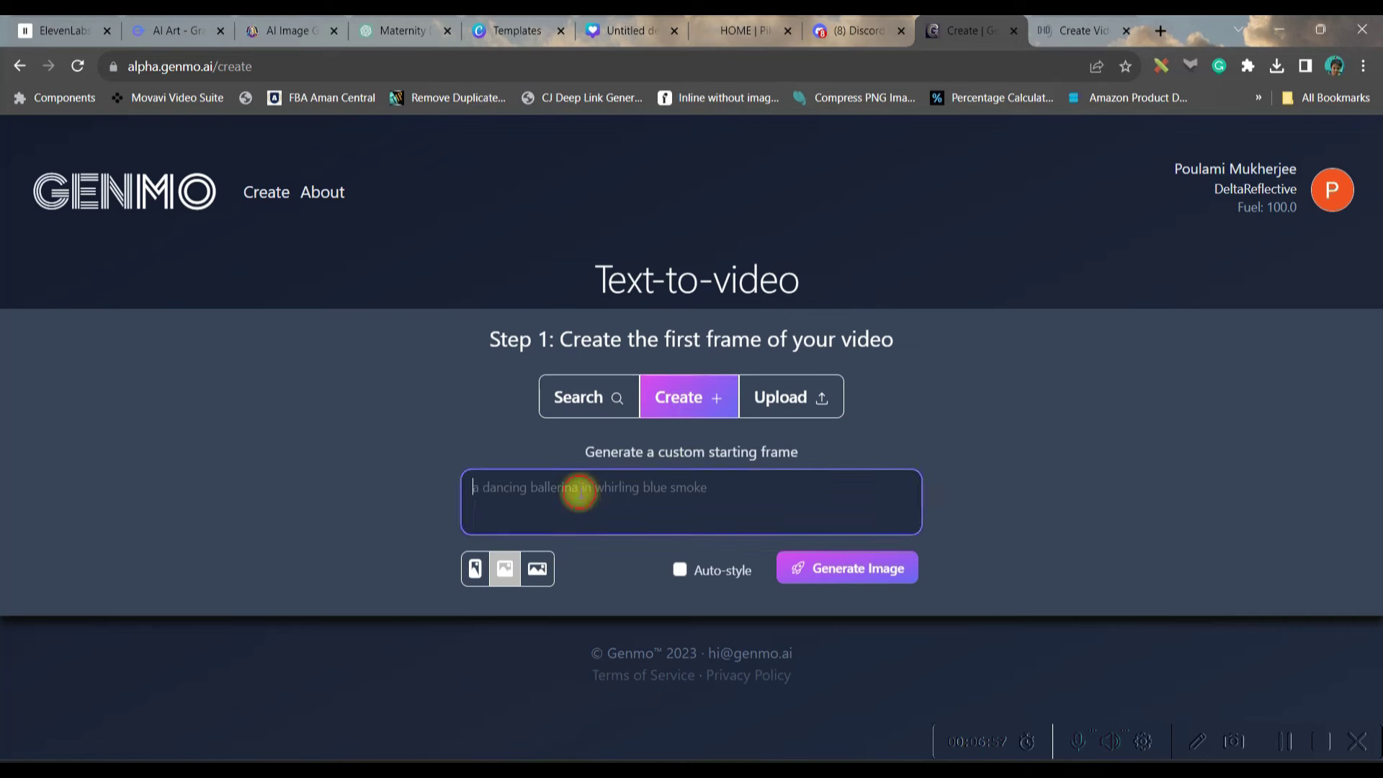
key("ctrl+v")
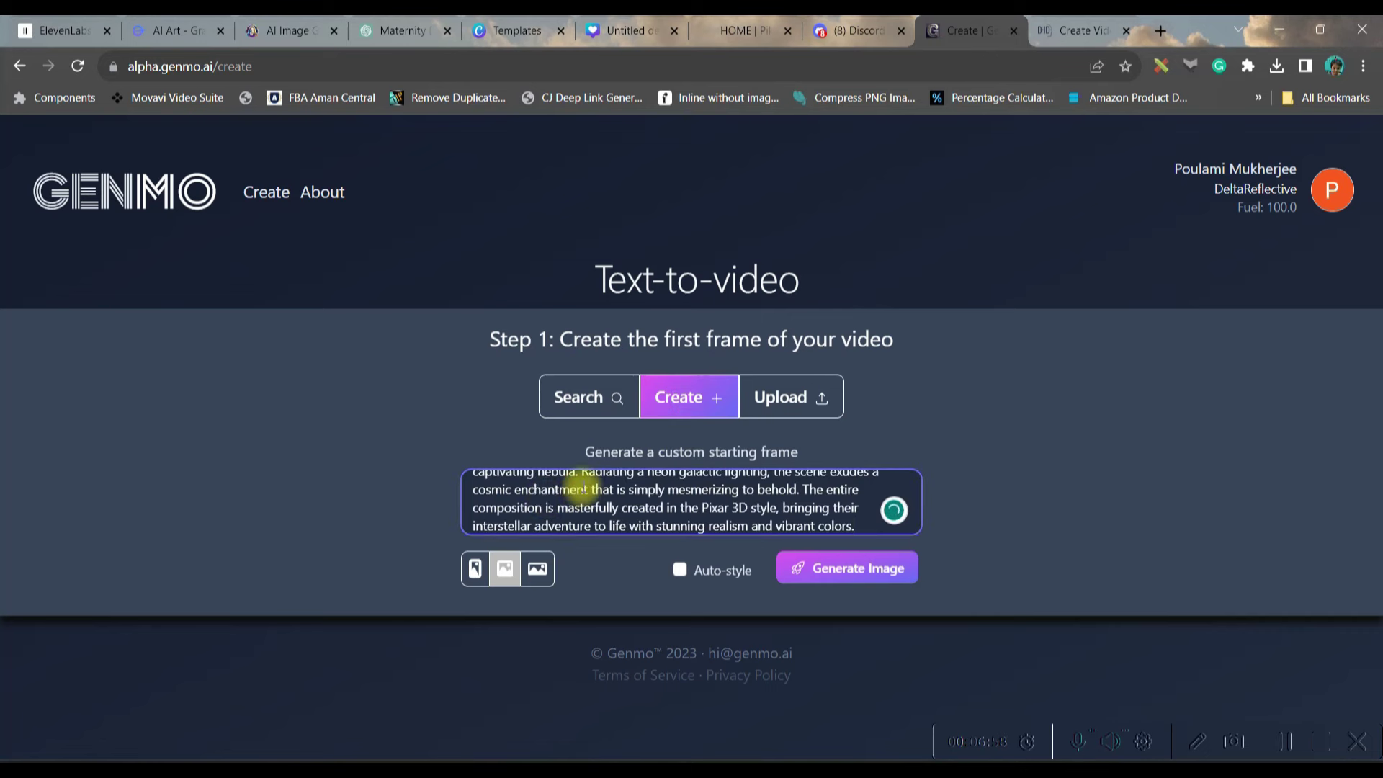
left_click(537, 571)
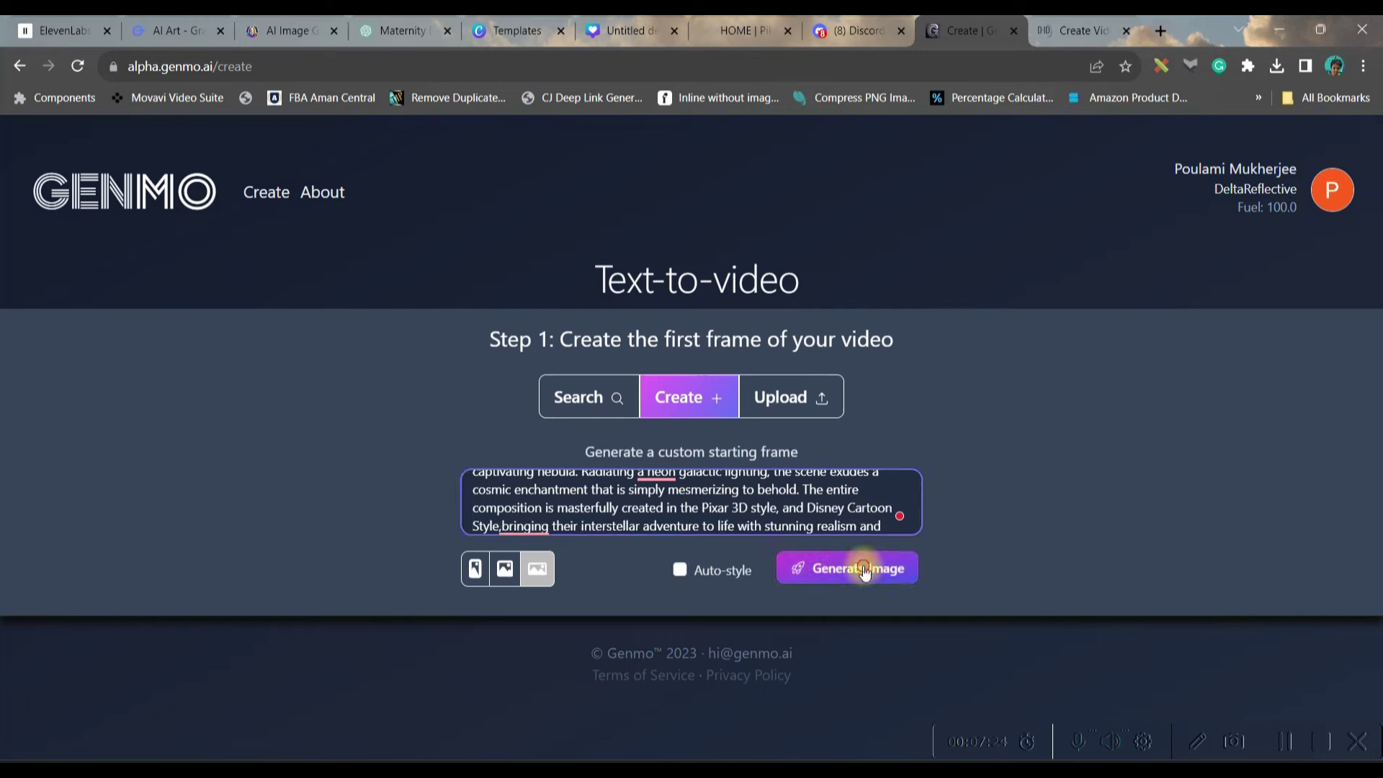
left_click(863, 565)
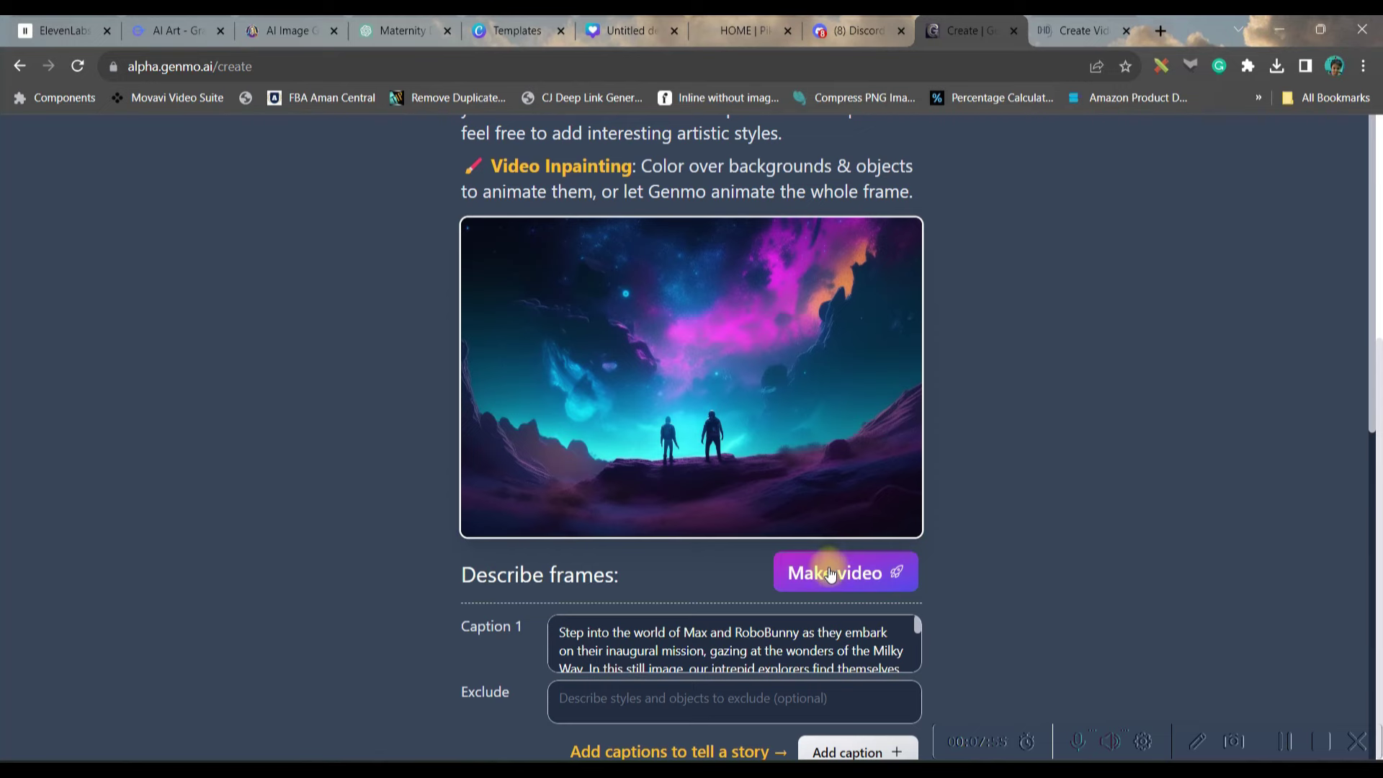
Make a video from the generated nebula frame and download it.
left_click(830, 573)
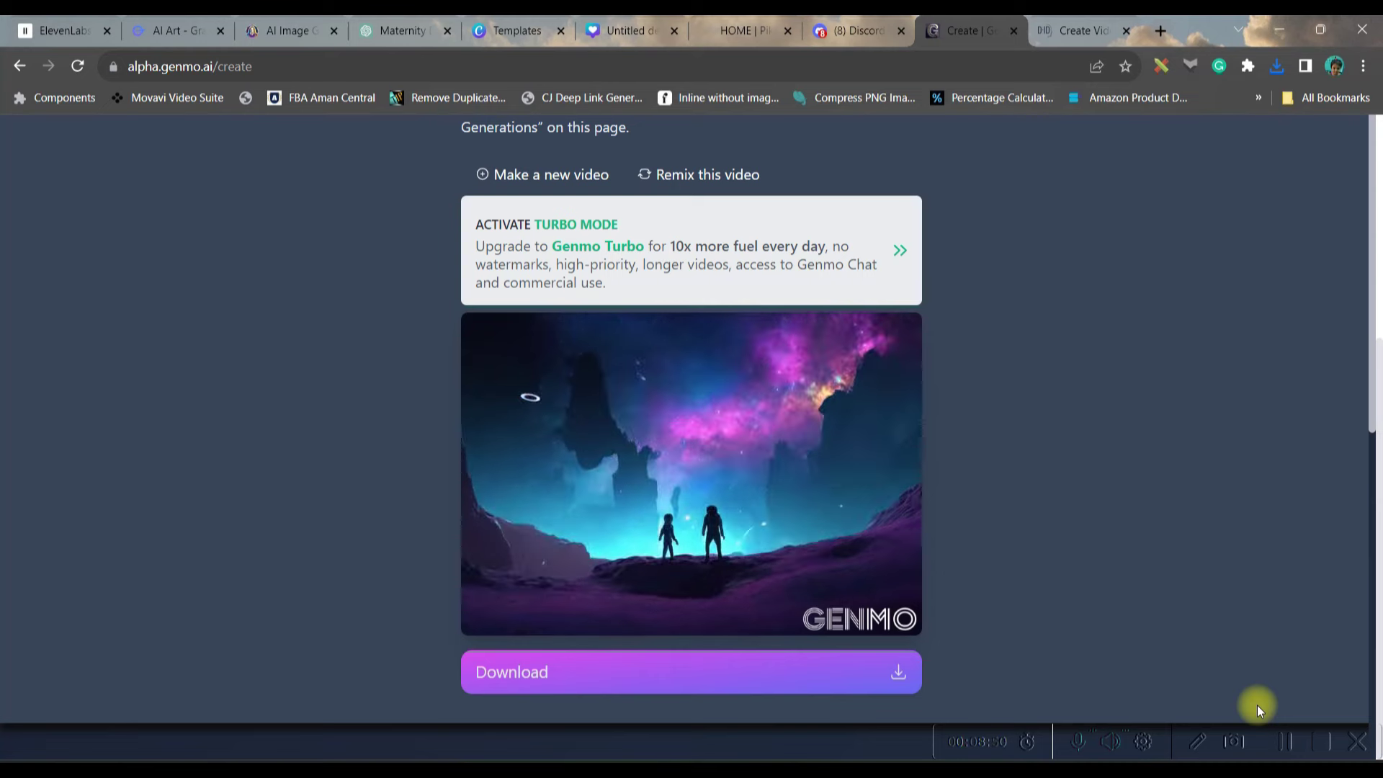
left_click(896, 676)
Start a new Genmo video with an uploaded image as its first frame and open the image file selection.
scroll(526, 427, "up", 4)
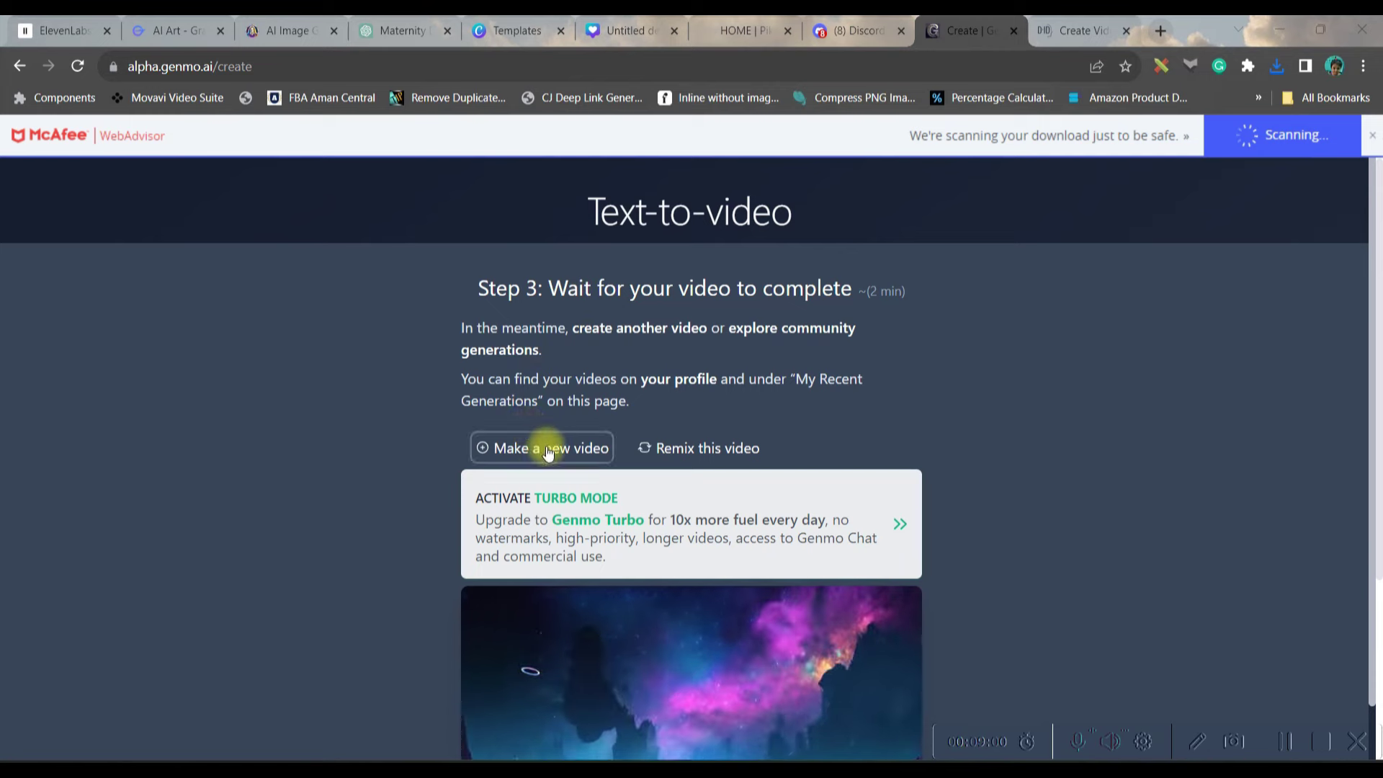
left_click(548, 448)
left_click(756, 329)
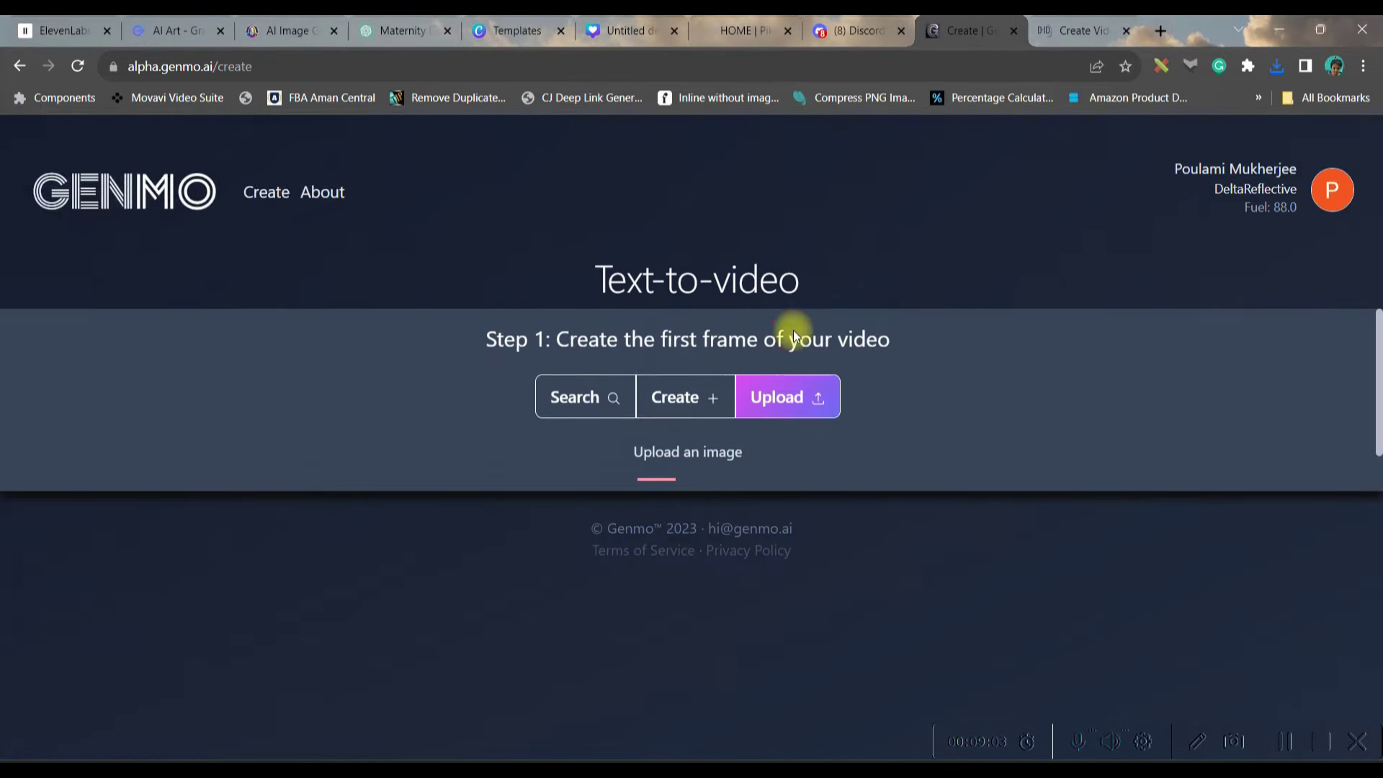
left_click(812, 477)
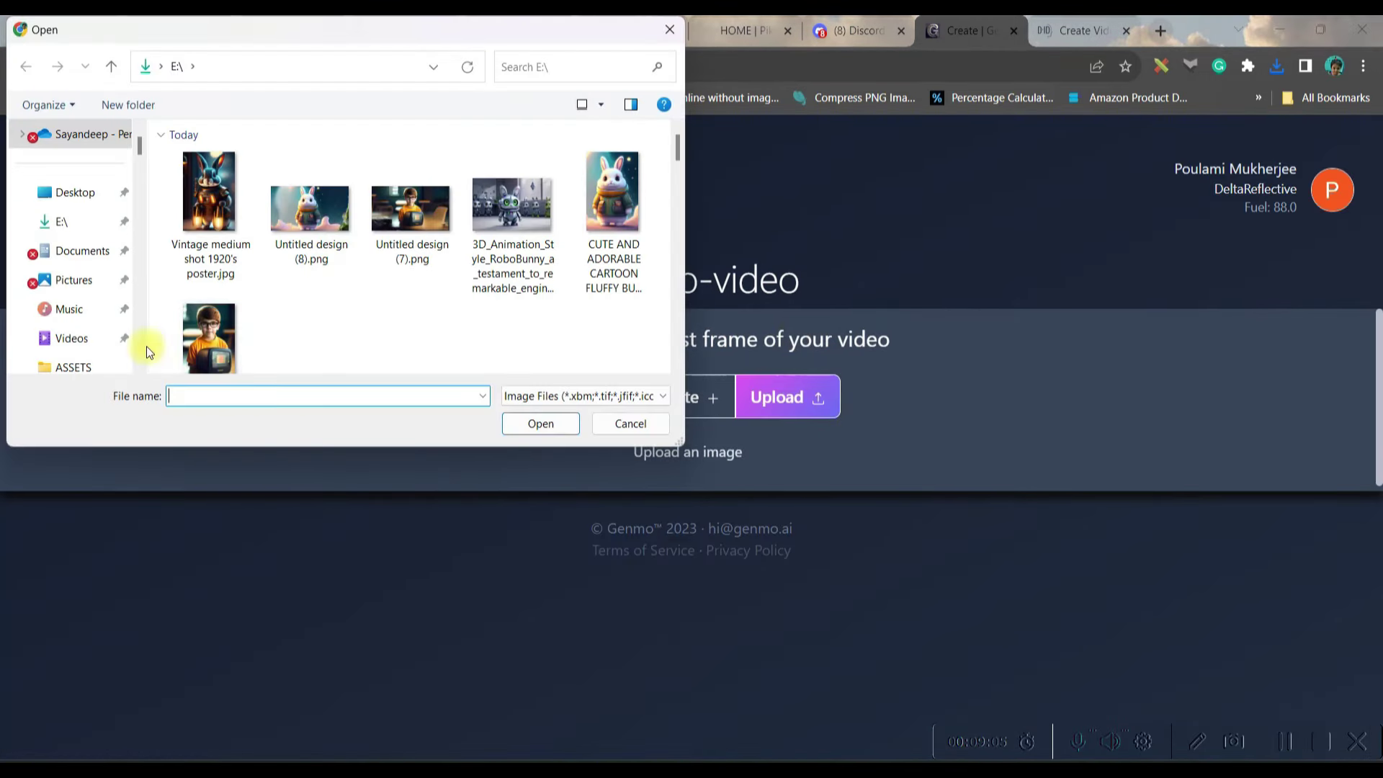